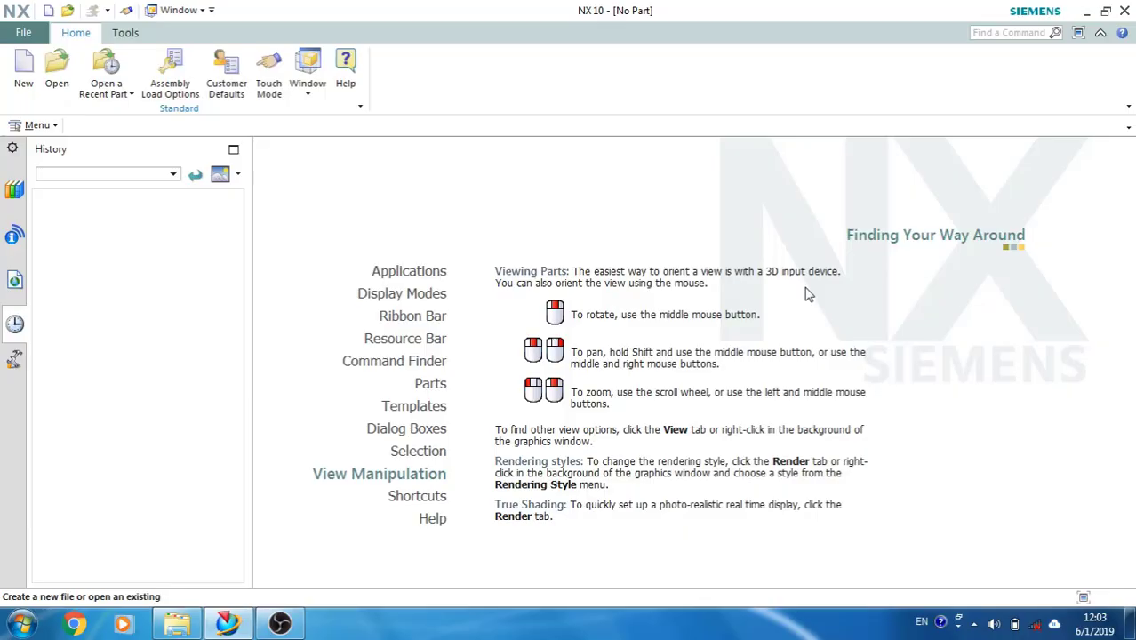
- Create a new part from the millimetre Model template and start a sketch on the YZ plane
{"action": "left_click", "coordinate": [23, 76]}
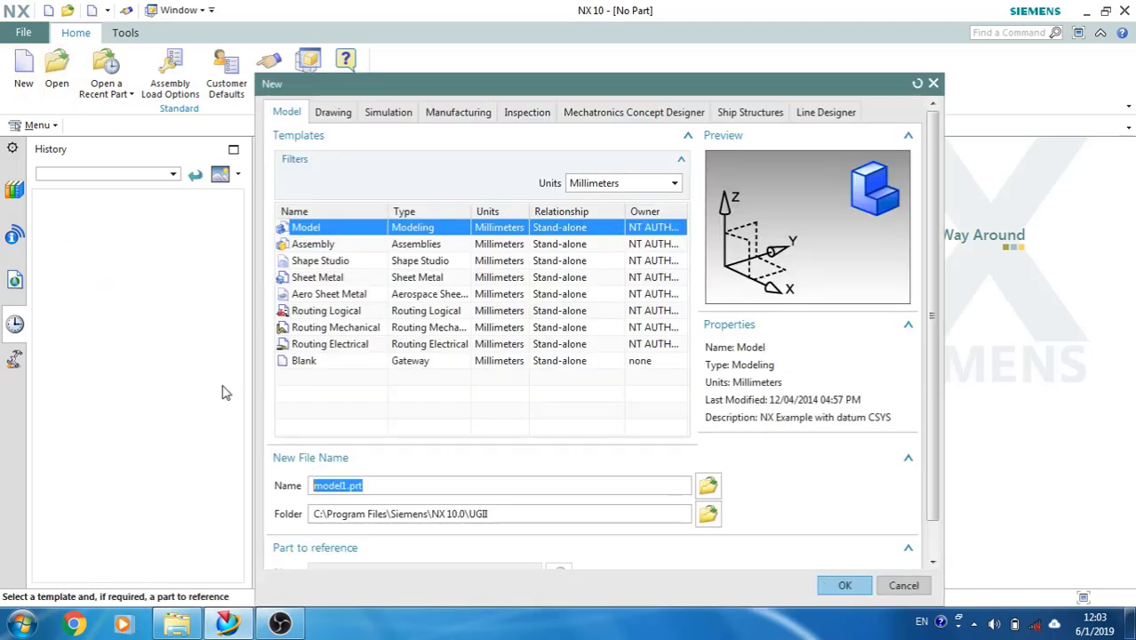
{"action": "left_click", "coordinate": [841, 587]}
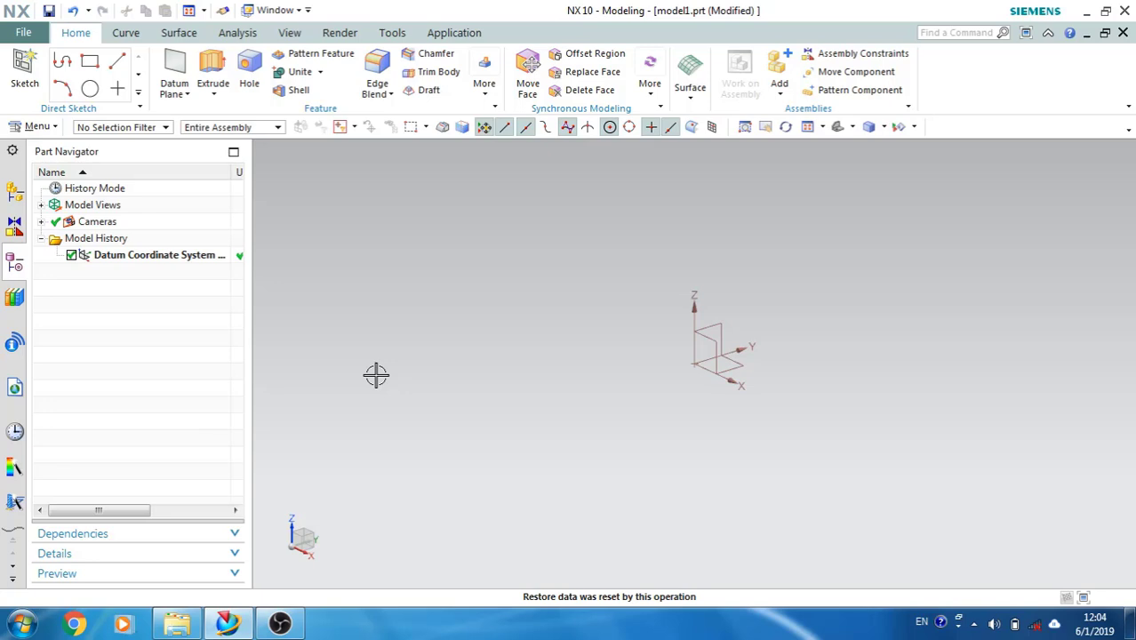
{"action": "left_click", "coordinate": [25, 69]}
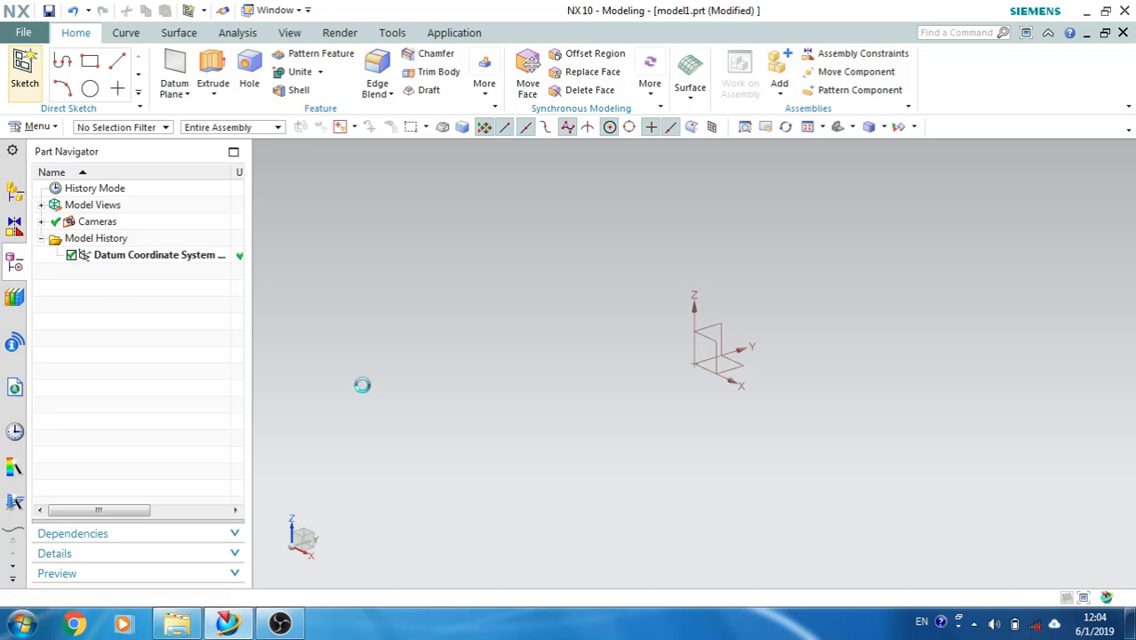
{"action": "left_click", "coordinate": [704, 334]}
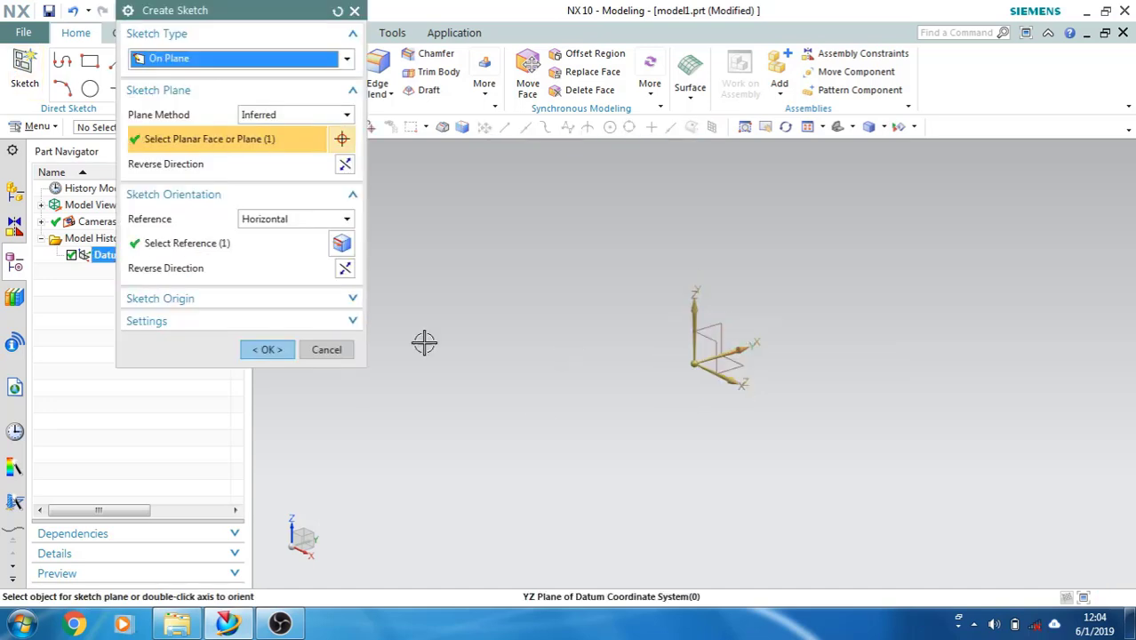
{"action": "left_click", "coordinate": [264, 350]}
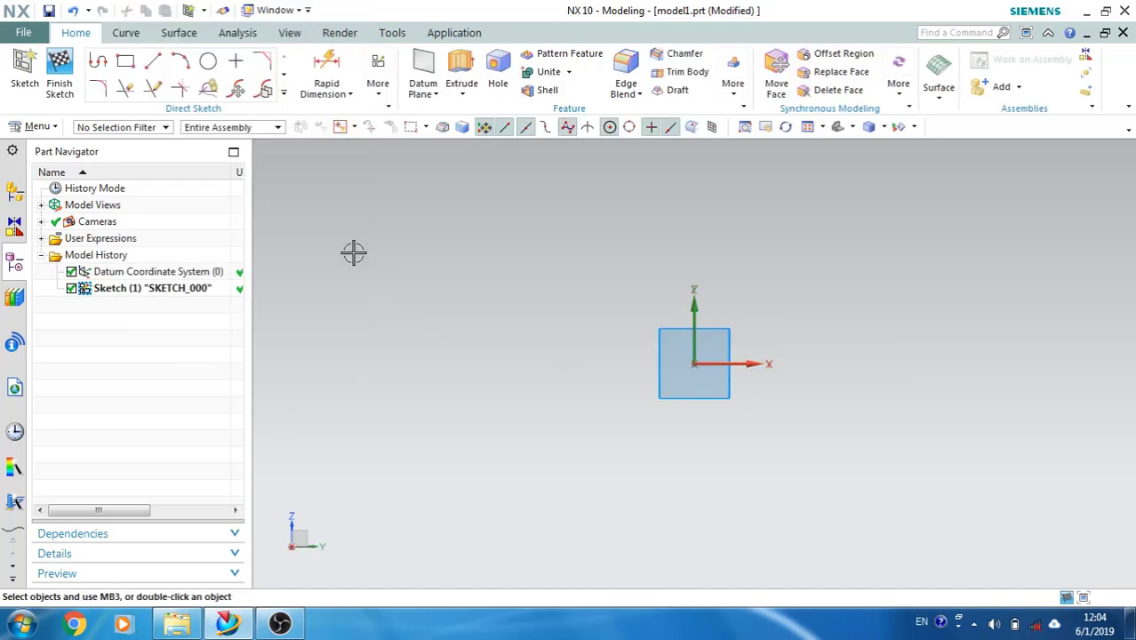
{"action": "left_click", "coordinate": [178, 34]}
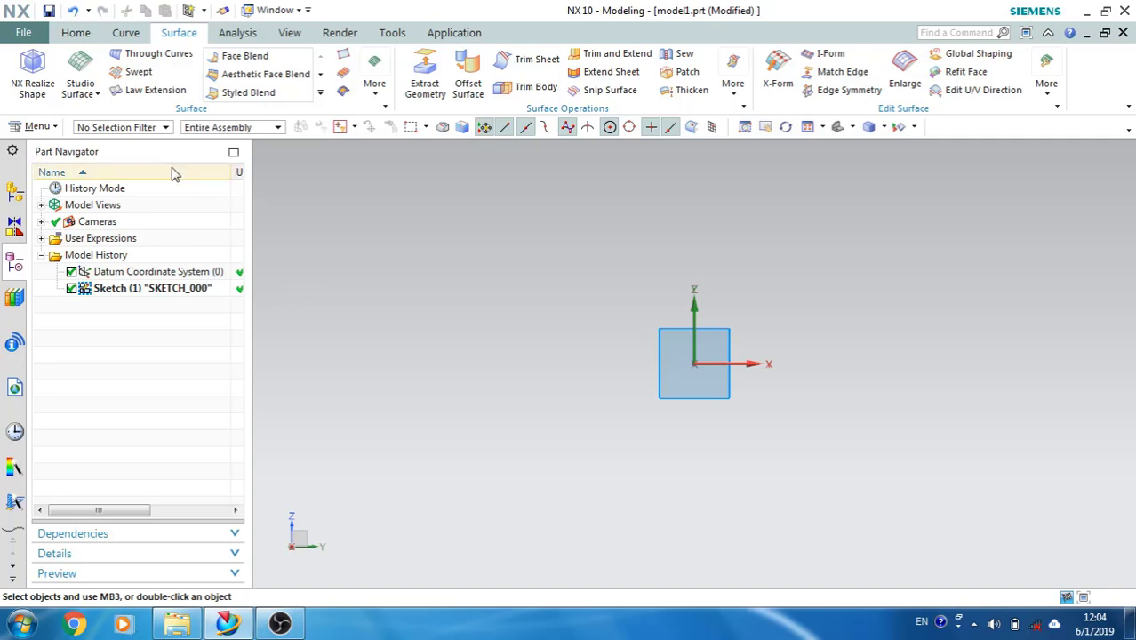
{"action": "left_click", "coordinate": [75, 33]}
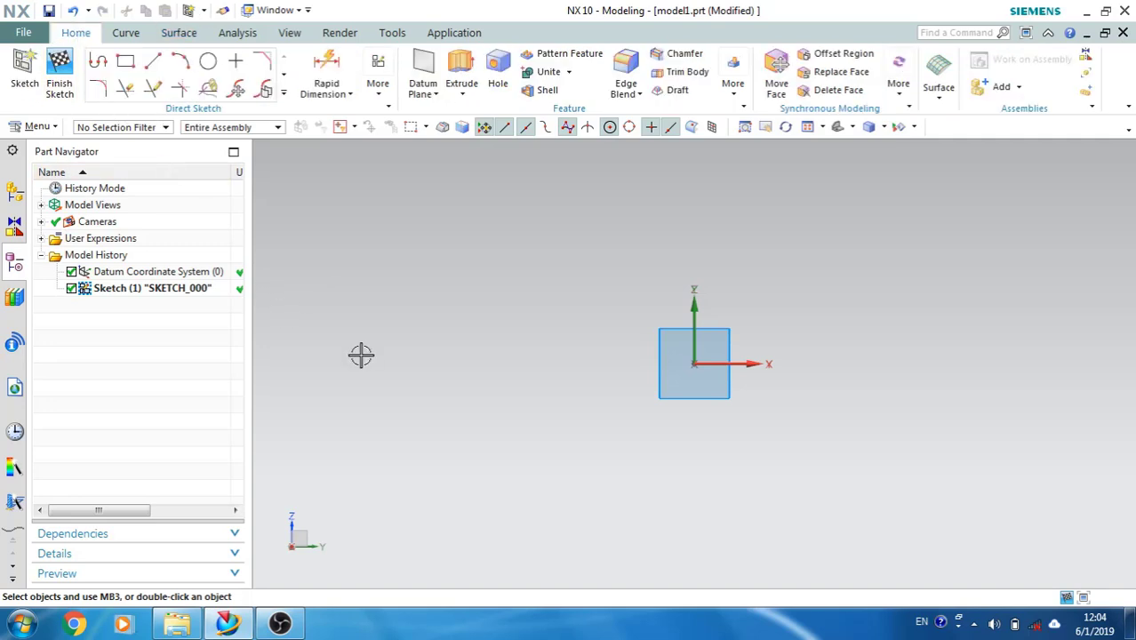
- Sketch an upper semicircular arc by center and endpoints, centred on the origin, with a radius of about 69.4 mm
{"action": "left_click", "coordinate": [180, 60]}
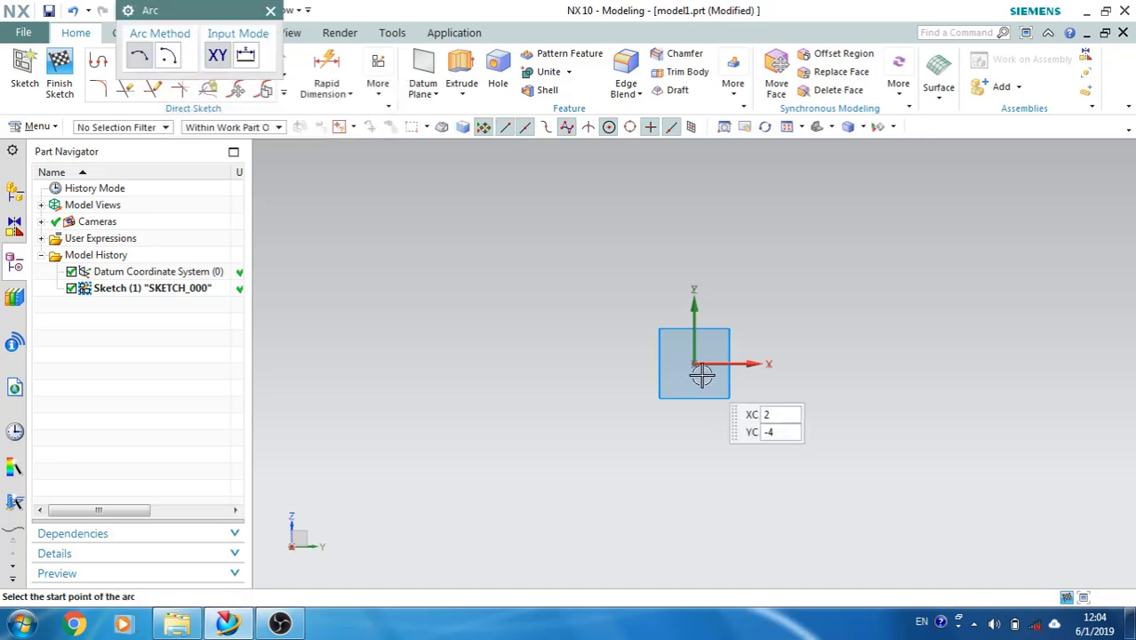
{"action": "left_click", "coordinate": [166, 56]}
{"action": "left_click", "coordinate": [693, 362]}
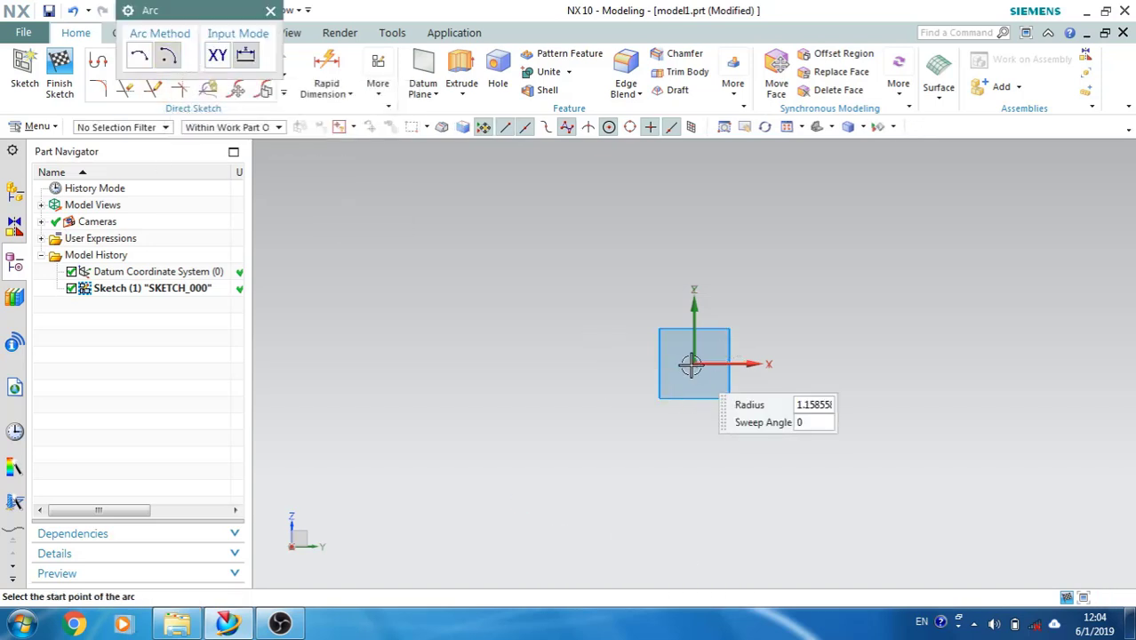
{"action": "left_click", "coordinate": [482, 362]}
{"action": "left_click", "coordinate": [950, 363]}
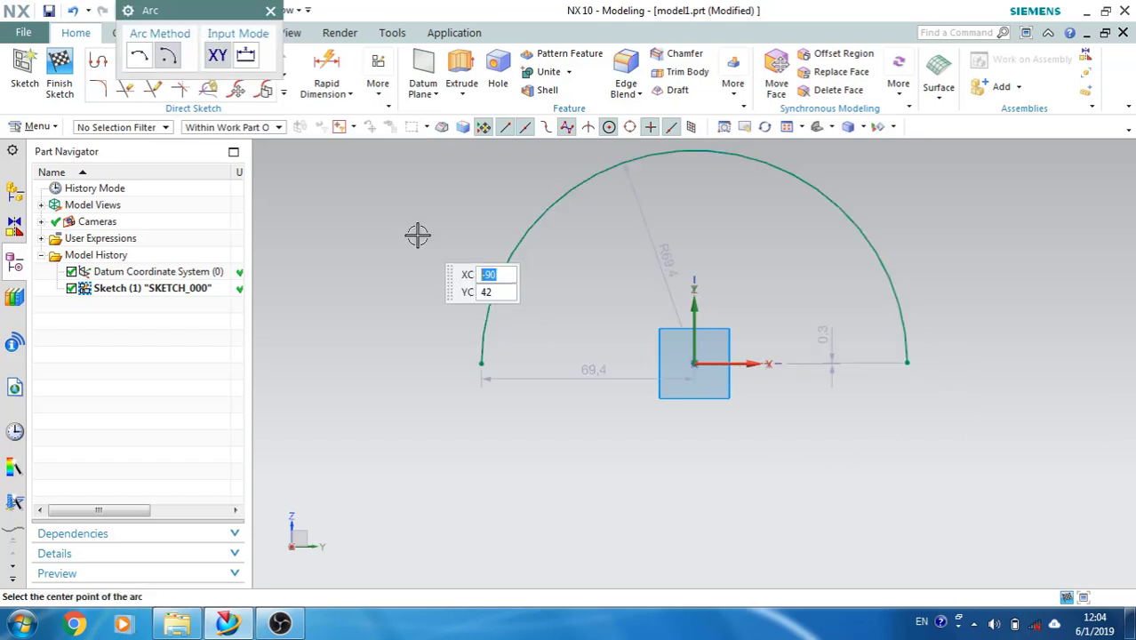
{"action": "key", "text": "Escape"}
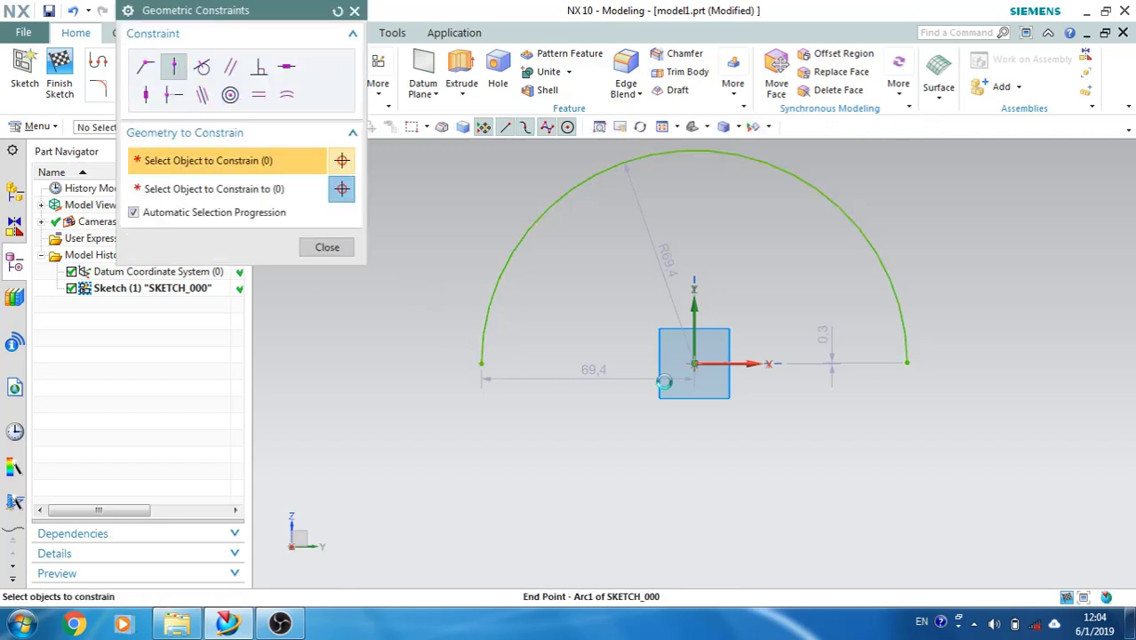
- Constrain both endpoints of the arc to lie on the sketch's horizontal axis with Point on Curve
{"action": "left_click", "coordinate": [482, 363]}
{"action": "left_click", "coordinate": [711, 364]}
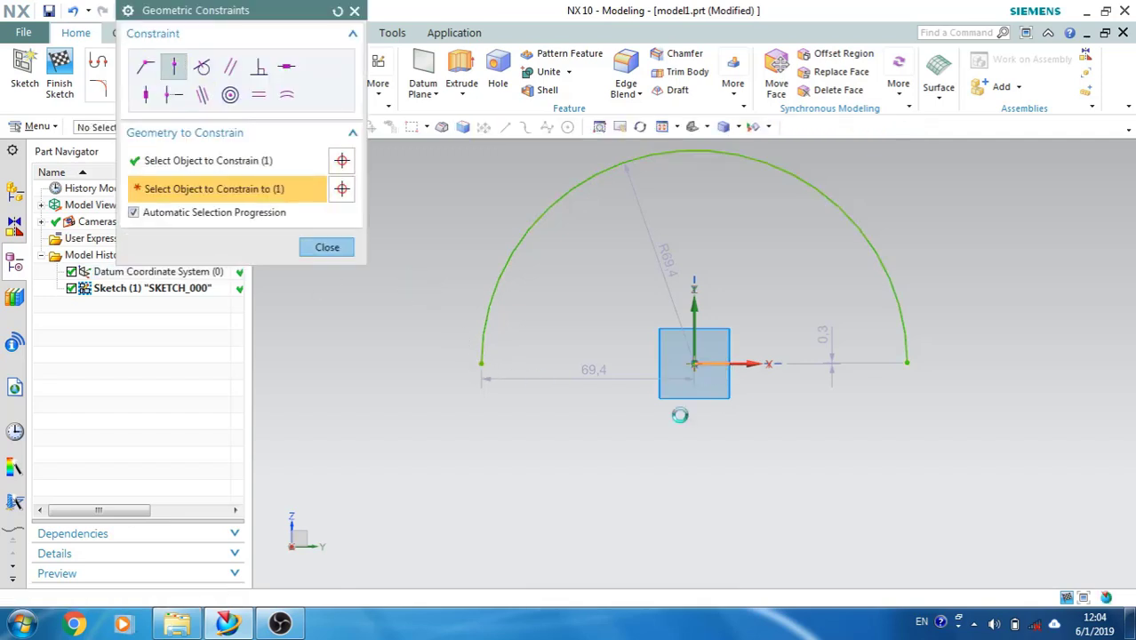
{"action": "left_click", "coordinate": [909, 362]}
{"action": "left_click", "coordinate": [736, 366]}
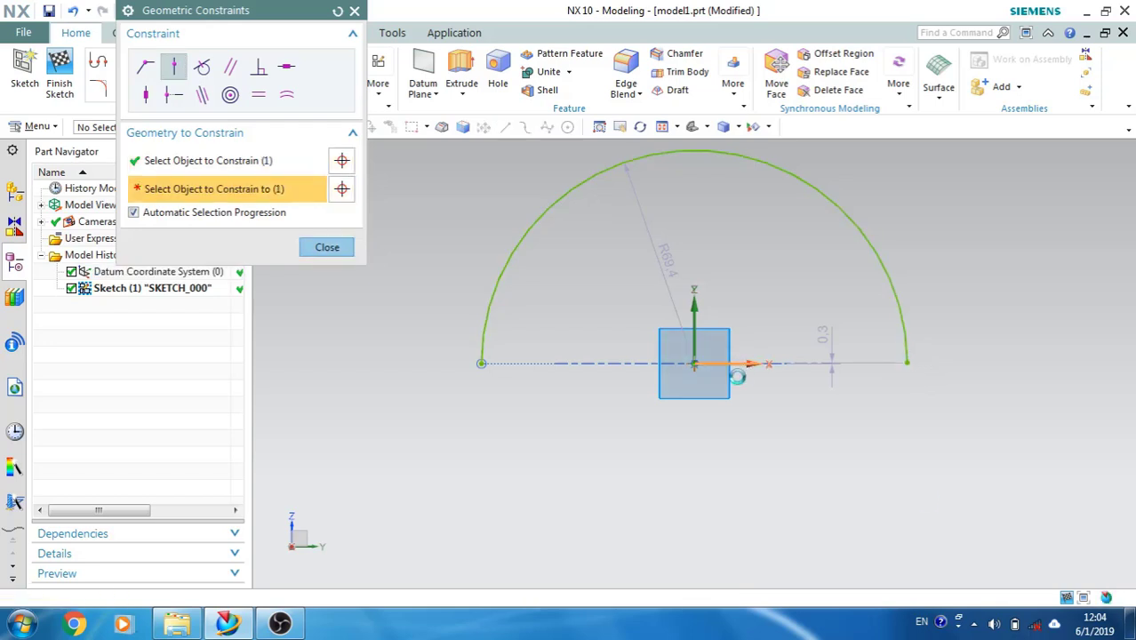
{"action": "left_click", "coordinate": [329, 250]}
- Set the arc's radius to 70 mm and finish the sketch
{"action": "left_click", "coordinate": [656, 252]}
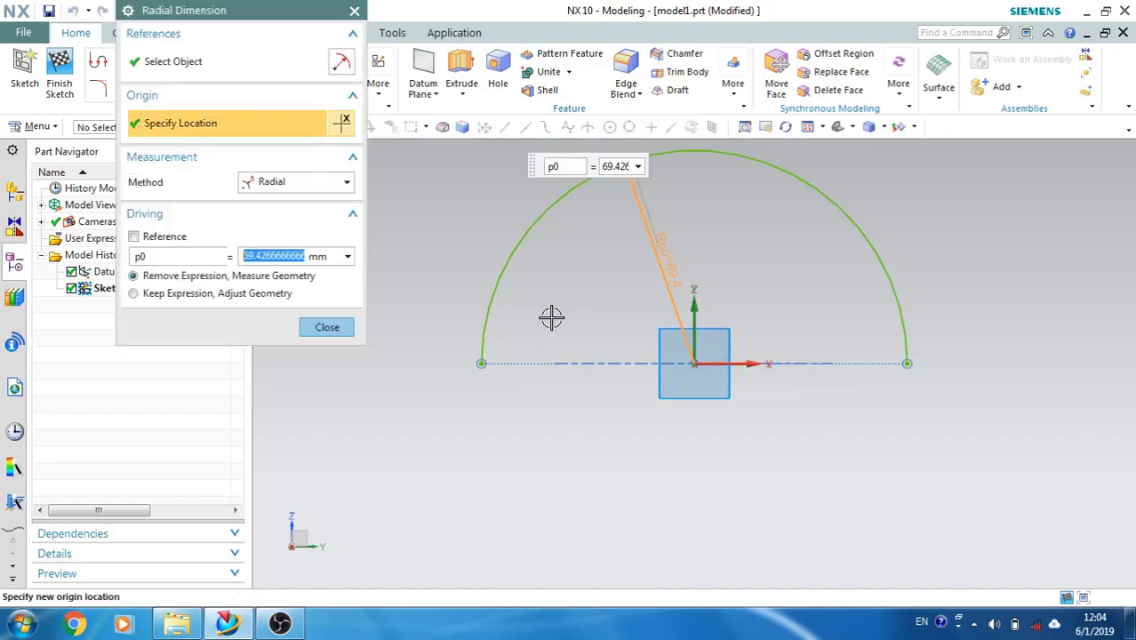
{"action": "type", "text": "70"}
{"action": "key", "text": "Return"}
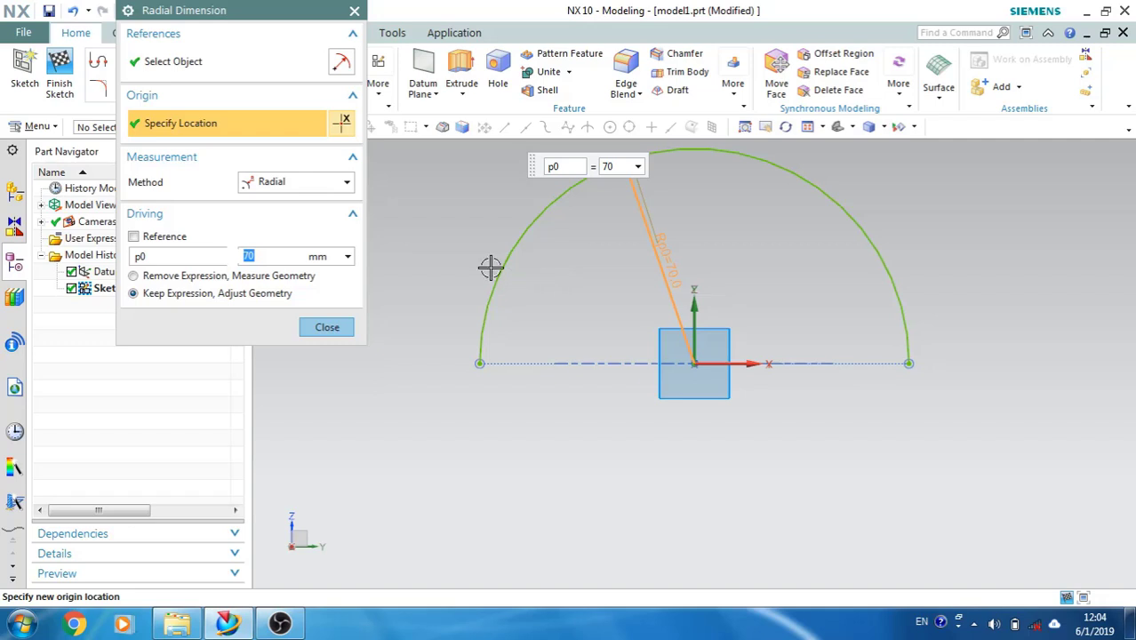
{"action": "left_click", "coordinate": [327, 327]}
{"action": "left_click", "coordinate": [60, 71]}
- Create an At Distance datum plane offset 100 mm from the YZ plane along the positive X direction
{"action": "middle_click_drag", "start_coordinate": [484, 250], "coordinate": [572, 379]}
{"action": "key", "text": "Home"}
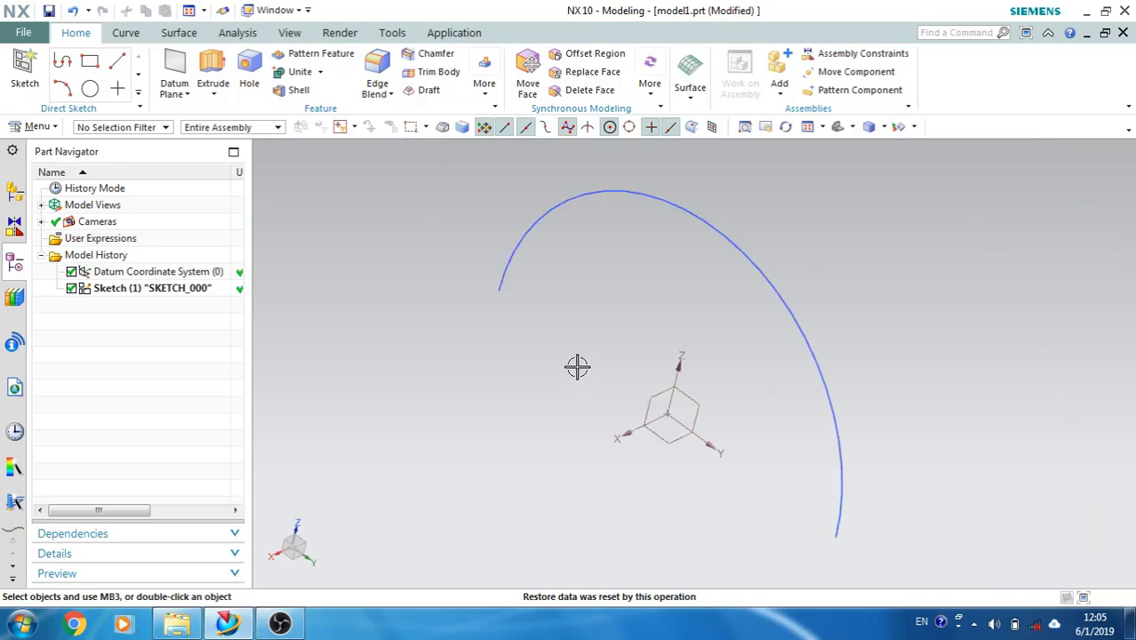
{"action": "middle_click_drag", "start_coordinate": [601, 350], "coordinate": [667, 337]}
{"action": "scroll", "coordinate": [654, 321], "scroll_direction": "down", "scroll_amount": 2}
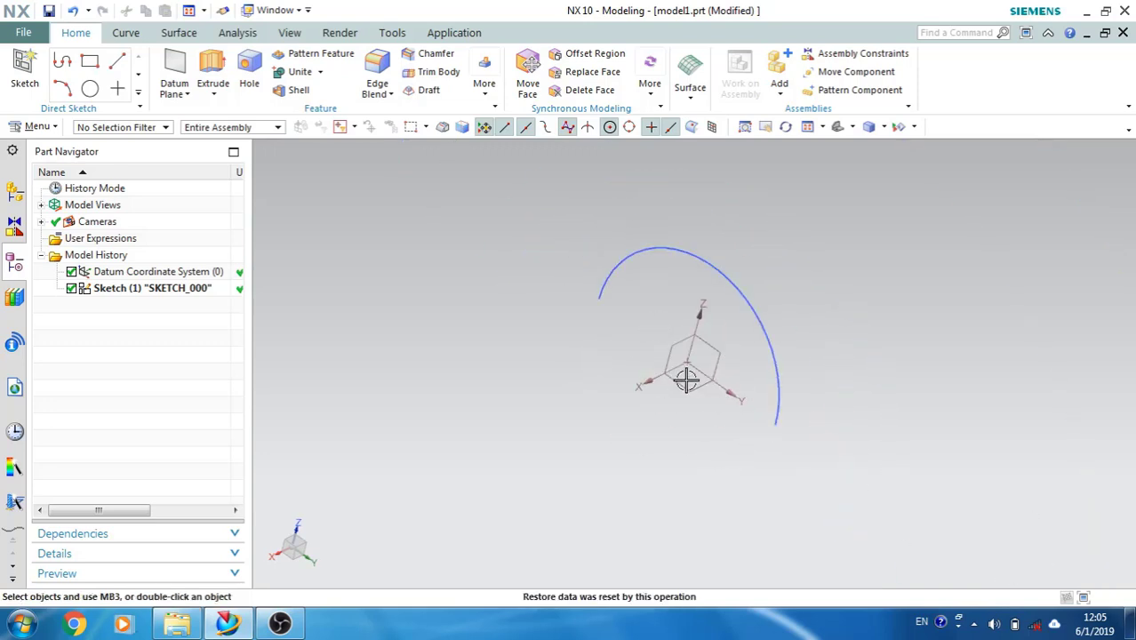
{"action": "left_click", "coordinate": [173, 64]}
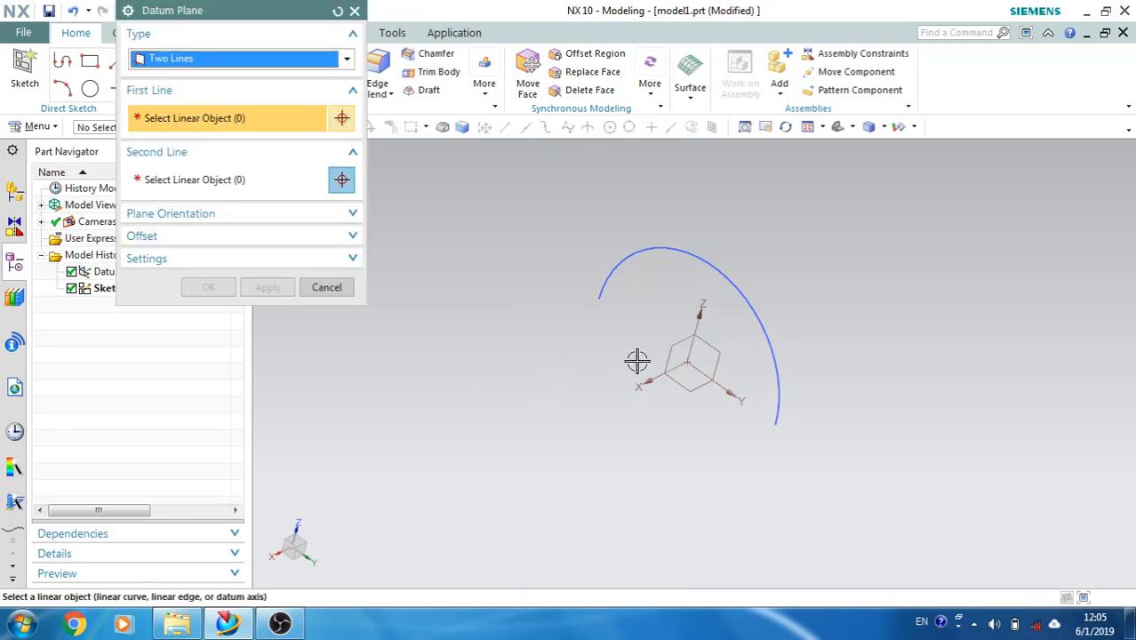
{"action": "left_click", "coordinate": [272, 59]}
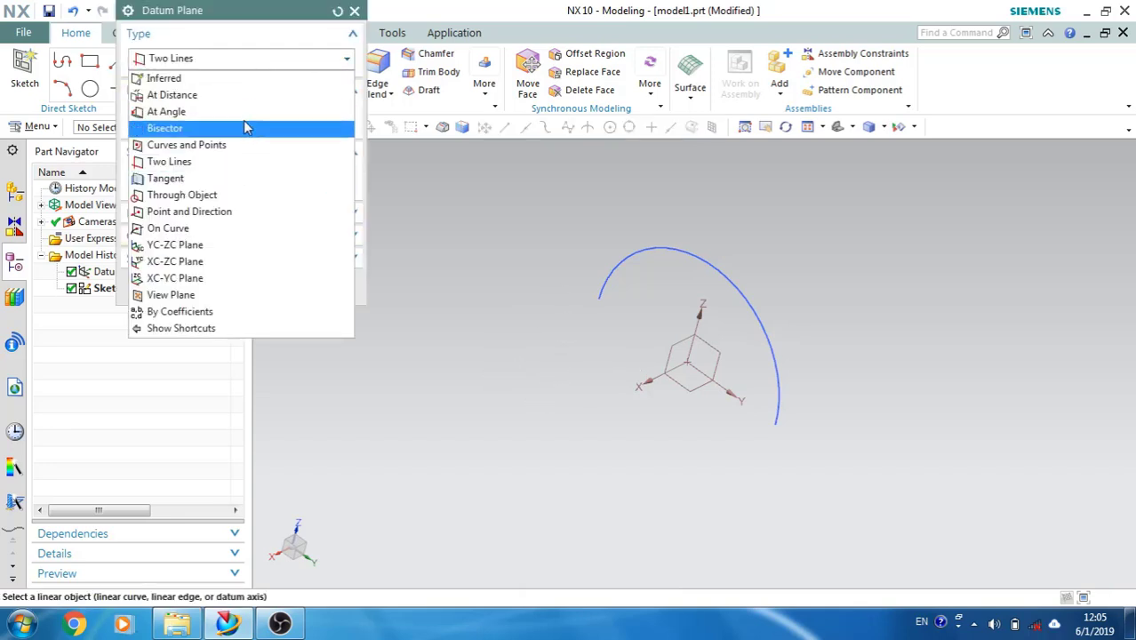
{"action": "left_click", "coordinate": [249, 95]}
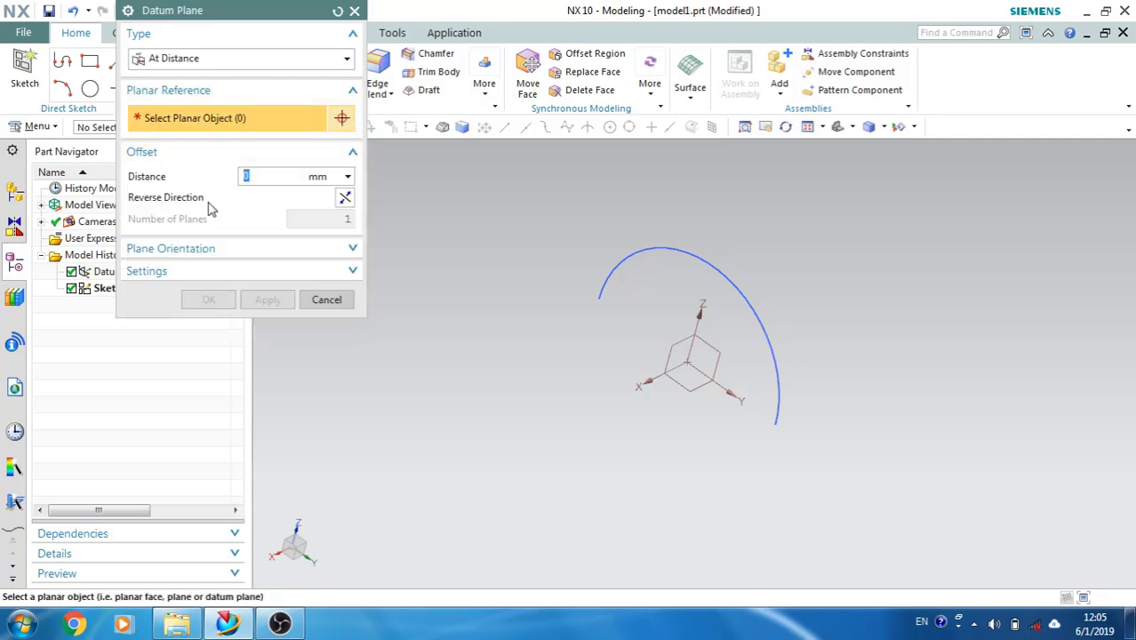
{"action": "left_click", "coordinate": [707, 360]}
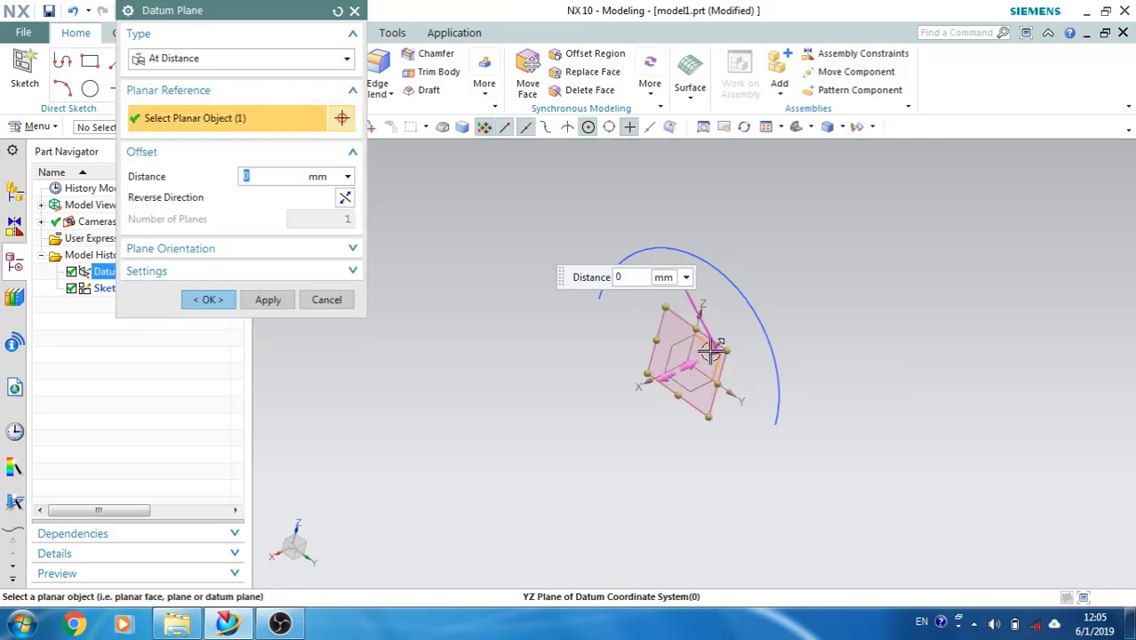
{"action": "left_click_drag", "start_coordinate": [609, 408], "coordinate": [558, 434]}
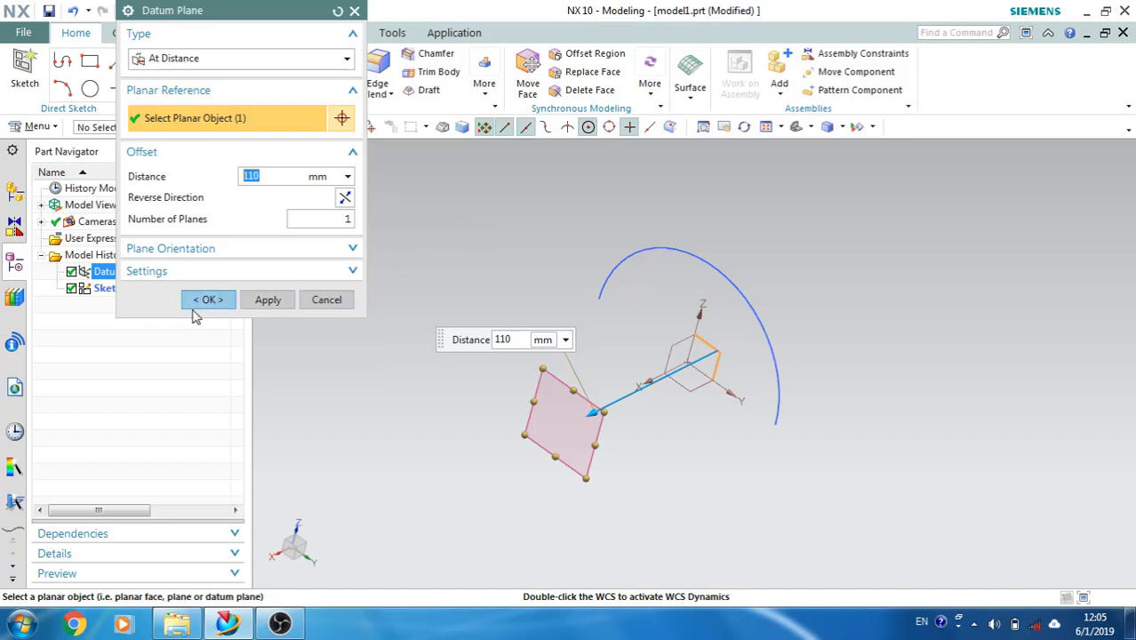
{"action": "type", "text": "100"}
{"action": "left_click", "coordinate": [206, 300]}
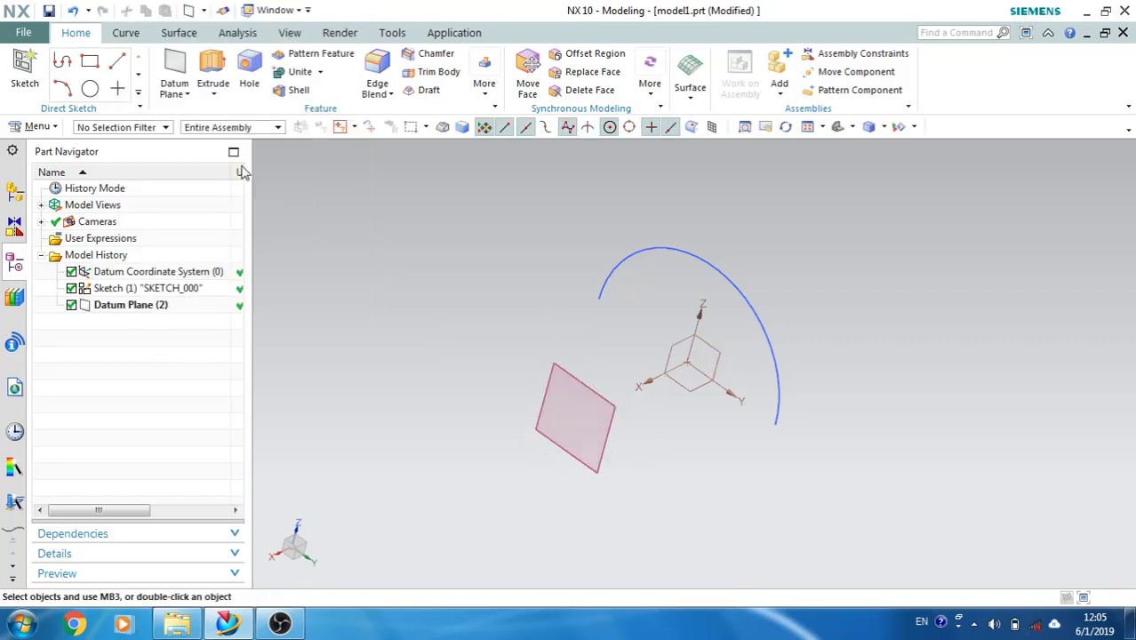
- Start a sketch on the new datum plane and draw a larger semicircular arc centred on the origin, radius about 124 mm
{"action": "left_click", "coordinate": [25, 75]}
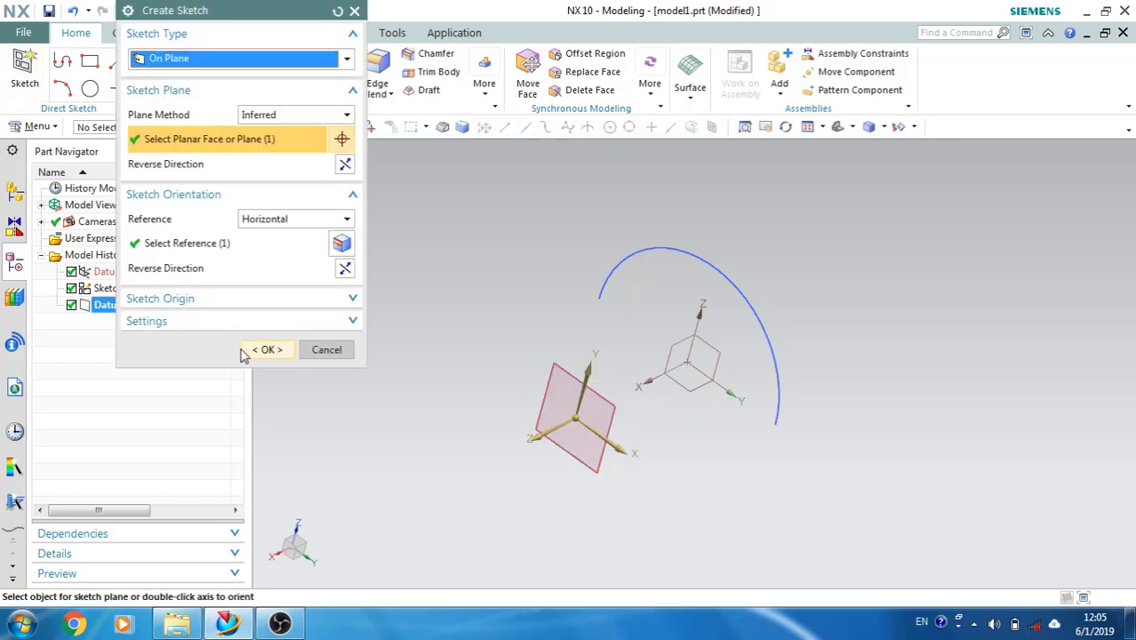
{"action": "left_click", "coordinate": [259, 353]}
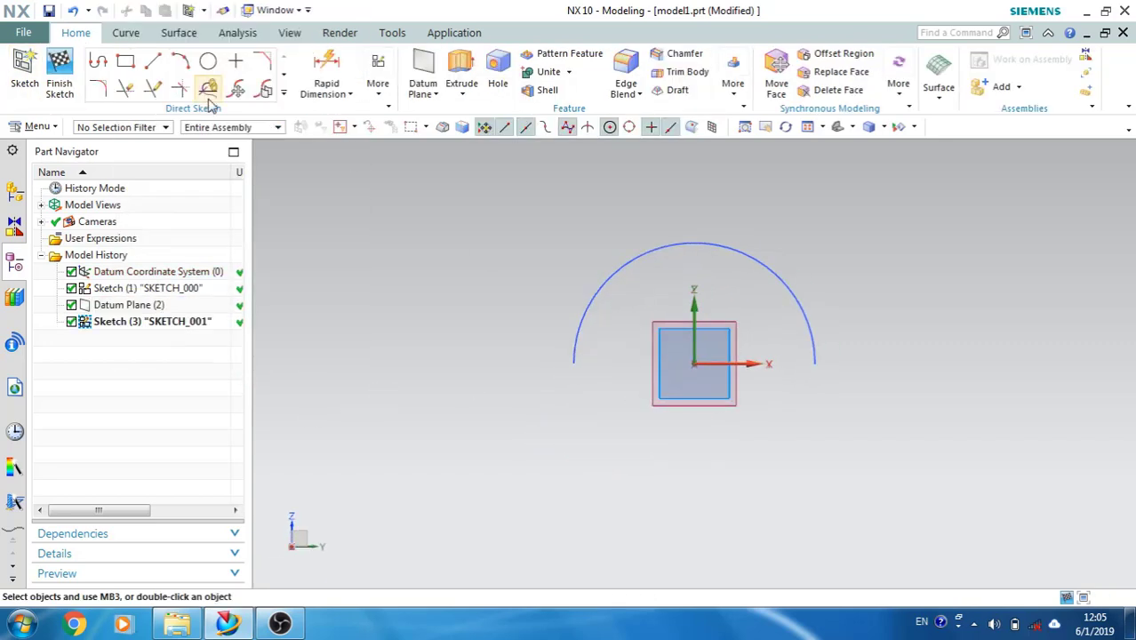
{"action": "left_click", "coordinate": [179, 62]}
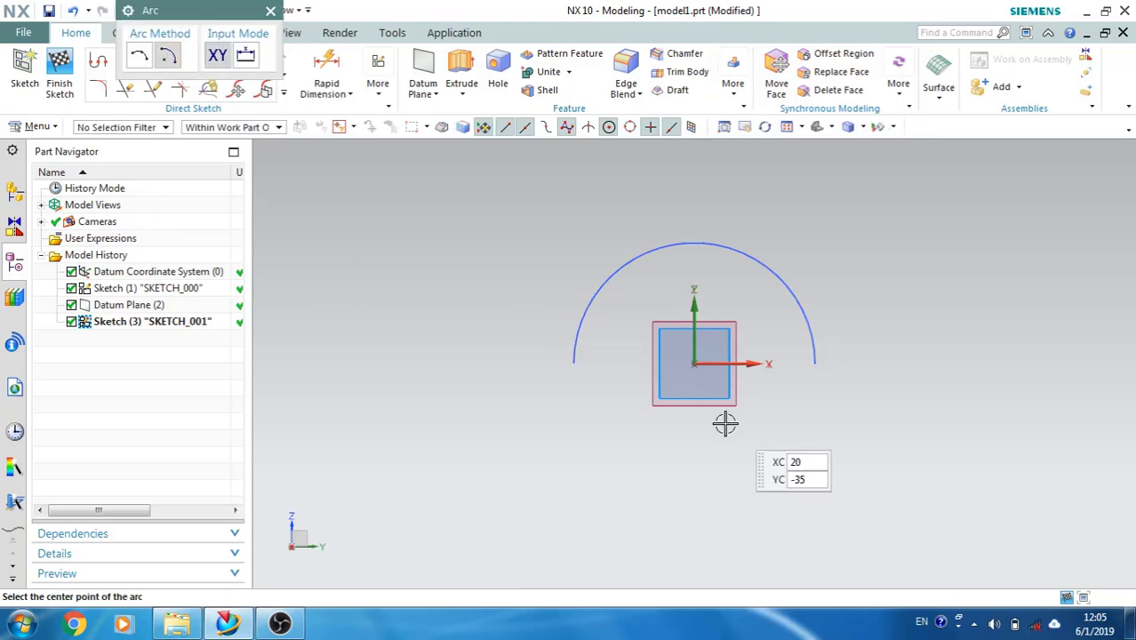
{"action": "left_click", "coordinate": [692, 364]}
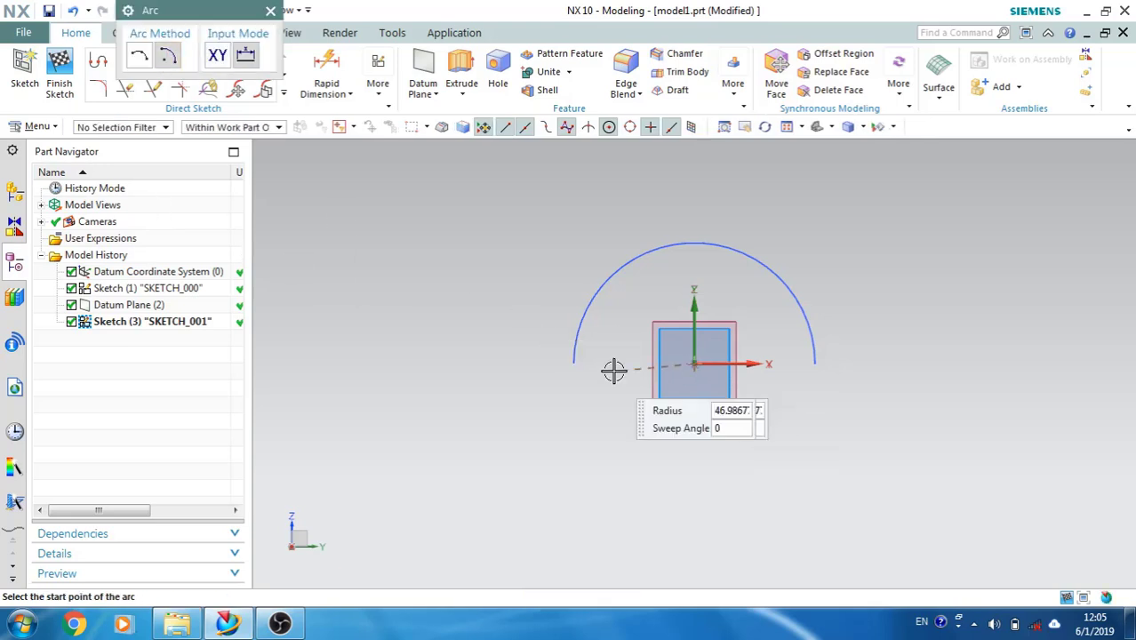
{"action": "left_click", "coordinate": [481, 363]}
{"action": "left_click", "coordinate": [876, 374]}
{"action": "key", "text": "Escape"}
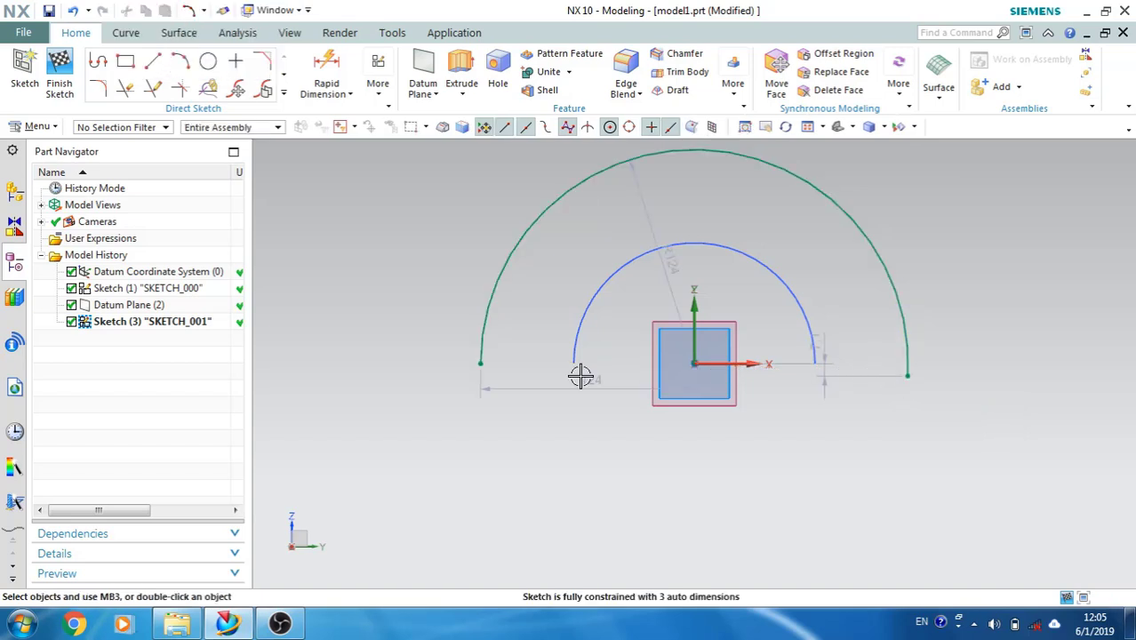
- Constrain both endpoints of the larger arc to the horizontal axis with Point on Curve
{"action": "key", "text": "c"}
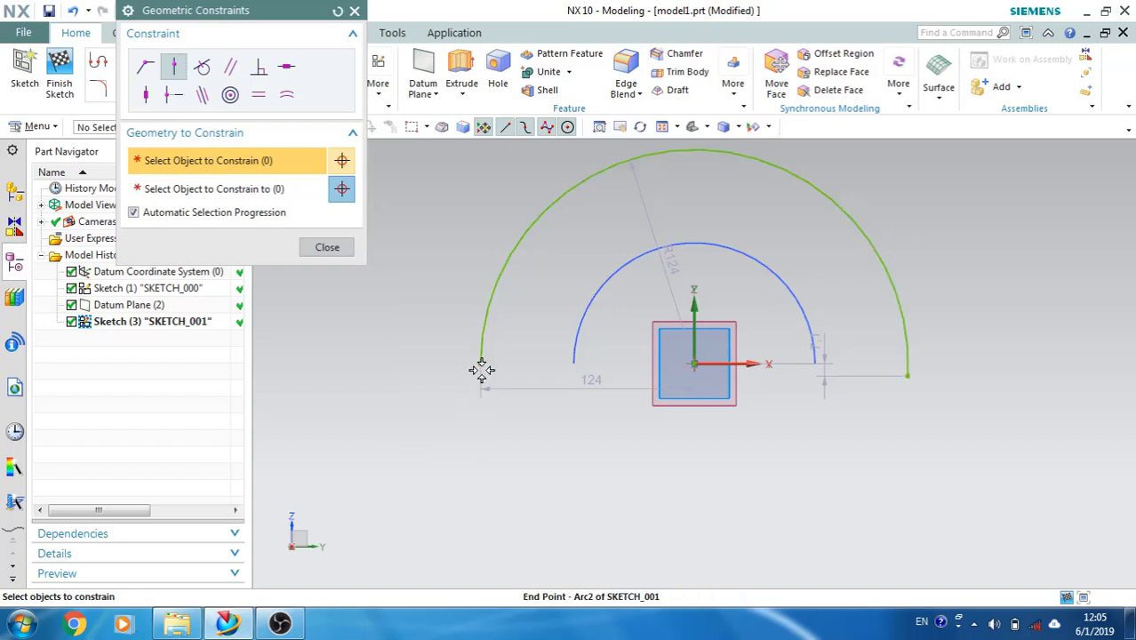
{"action": "left_click", "coordinate": [480, 366]}
{"action": "left_click", "coordinate": [727, 365]}
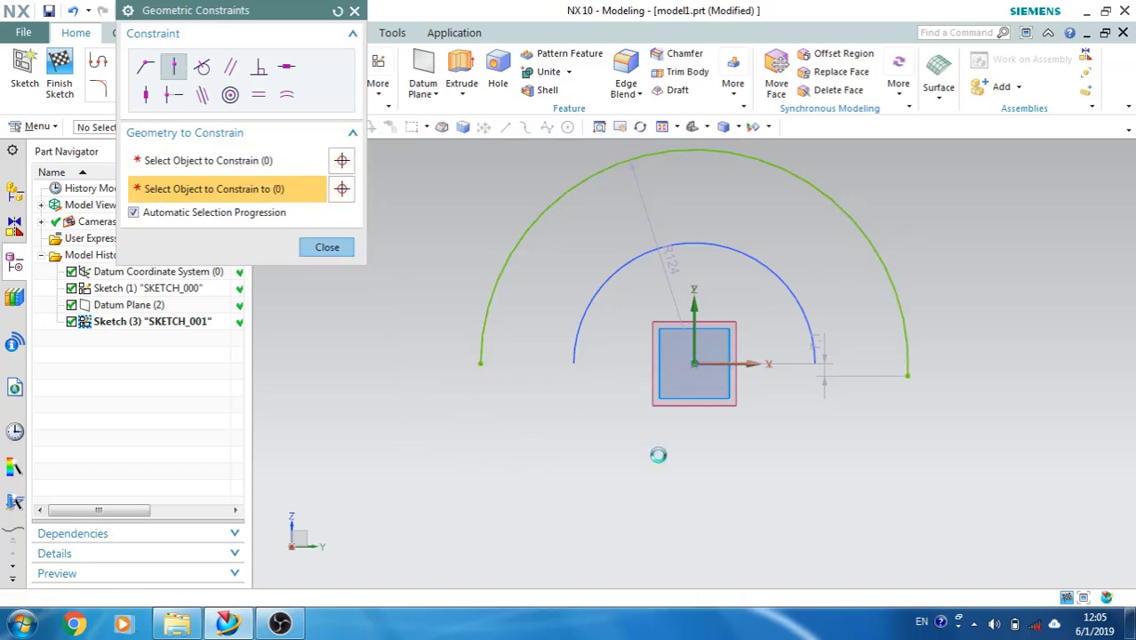
{"action": "left_click", "coordinate": [907, 376]}
{"action": "left_click", "coordinate": [727, 365]}
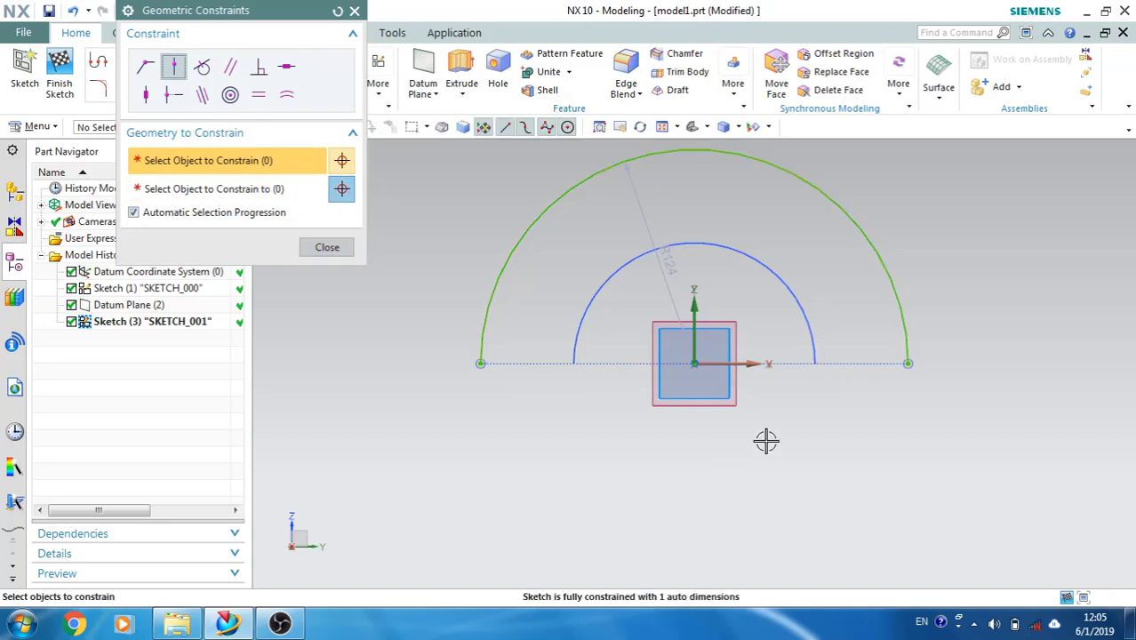
- Set the larger arc's radius to 125 mm and finish the sketch
{"action": "double_click", "coordinate": [635, 203]}
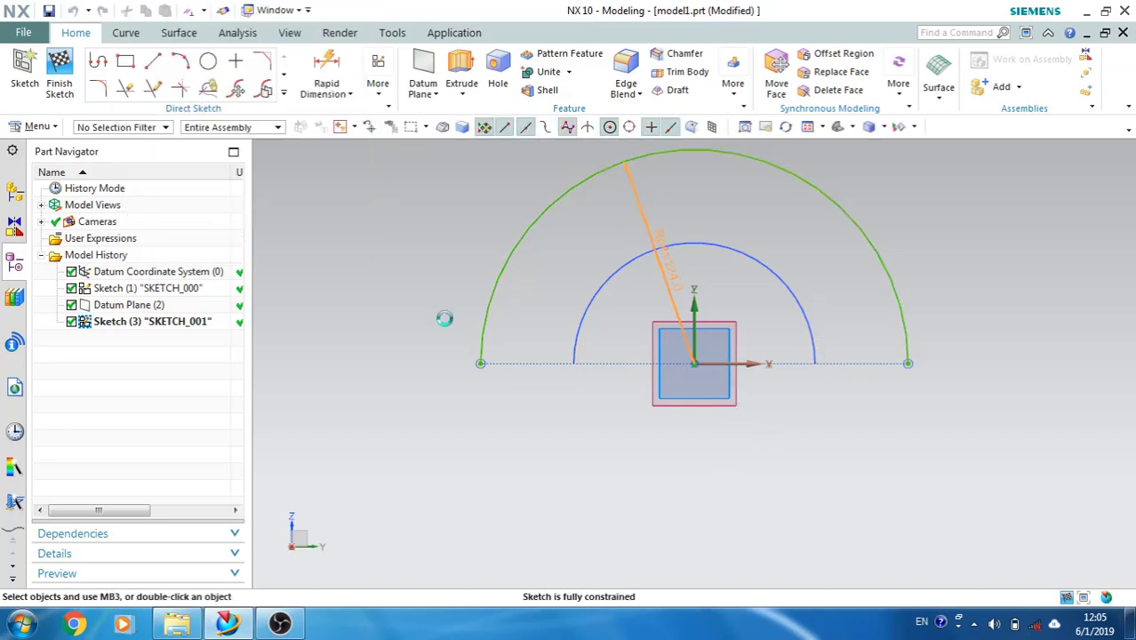
{"action": "type", "text": "125"}
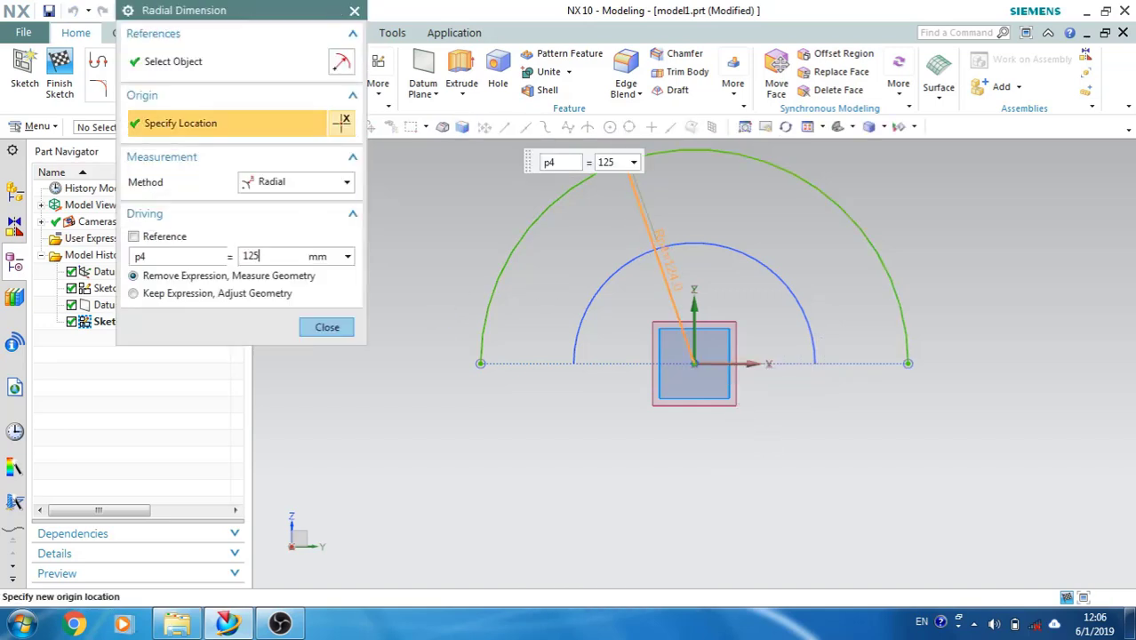
{"action": "key", "text": "Return"}
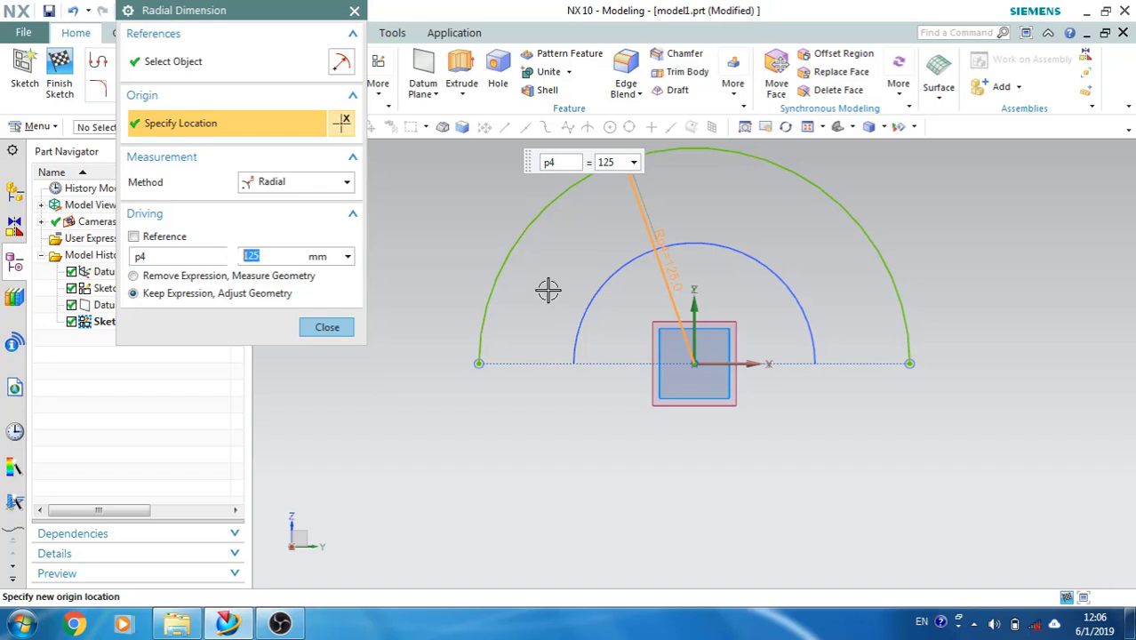
{"action": "left_click", "coordinate": [326, 327]}
{"action": "left_click", "coordinate": [58, 72]}
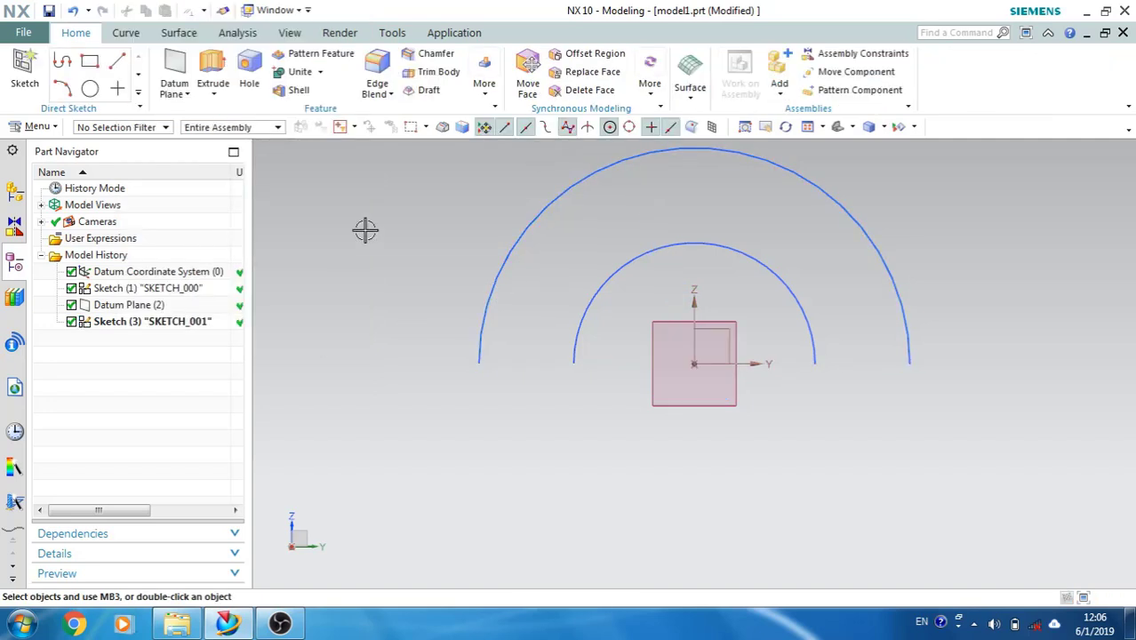
- Start a Through Curves surface with the larger arc as the first section and the smaller arc as the second
{"action": "middle_click_drag", "start_coordinate": [452, 219], "coordinate": [404, 271]}
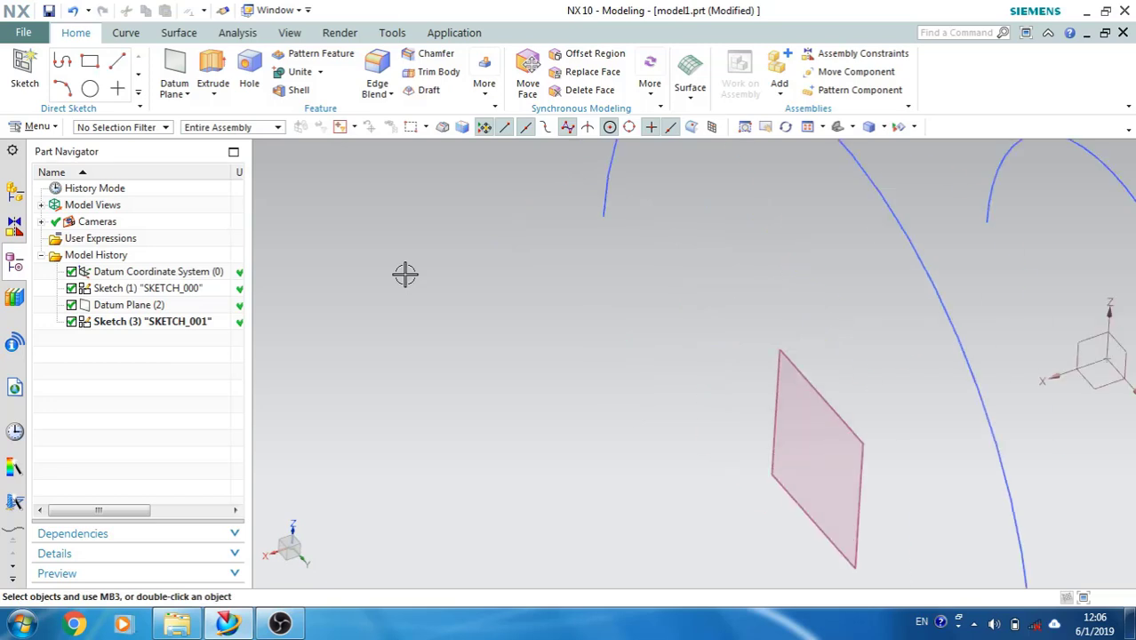
{"action": "middle_click_drag", "start_coordinate": [541, 265], "coordinate": [560, 320], "text": "shift"}
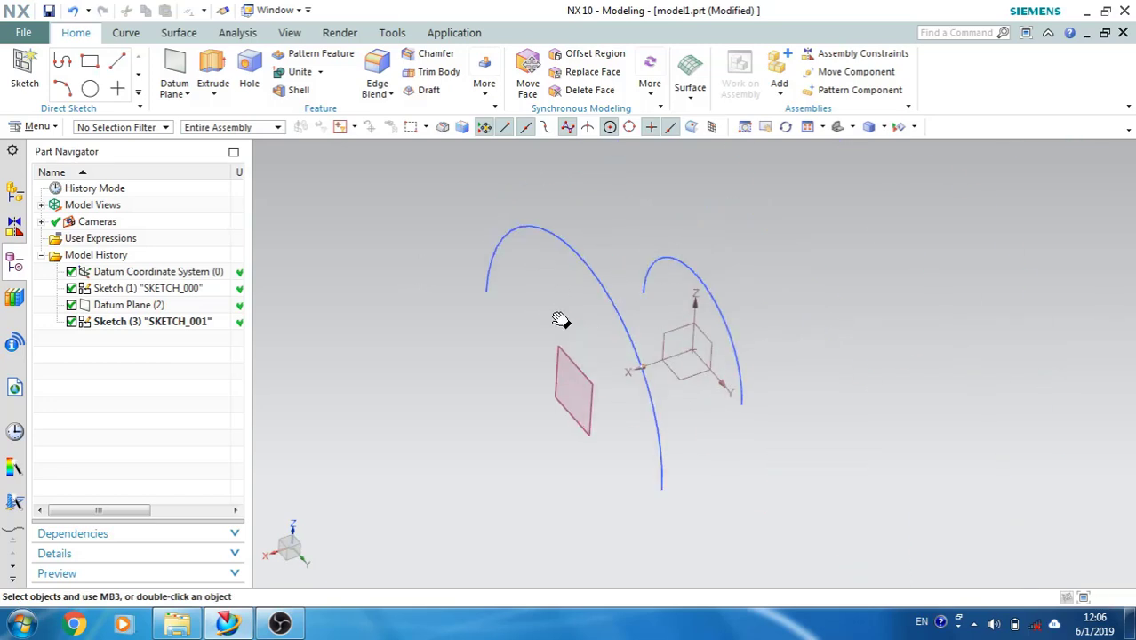
{"action": "left_click", "coordinate": [178, 32]}
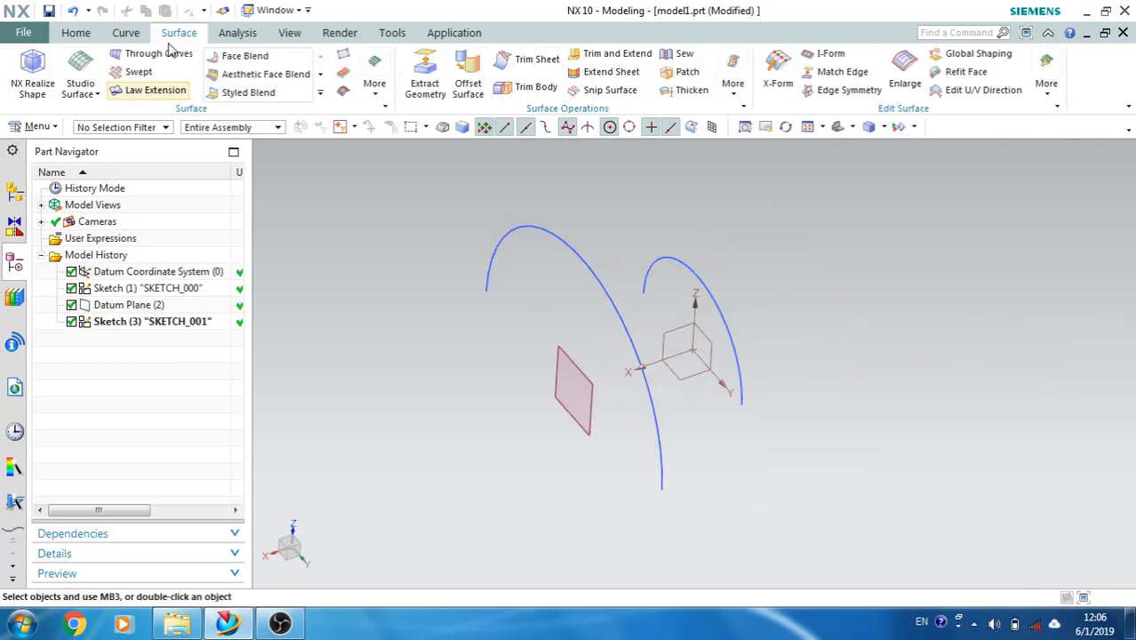
{"action": "left_click", "coordinate": [156, 55]}
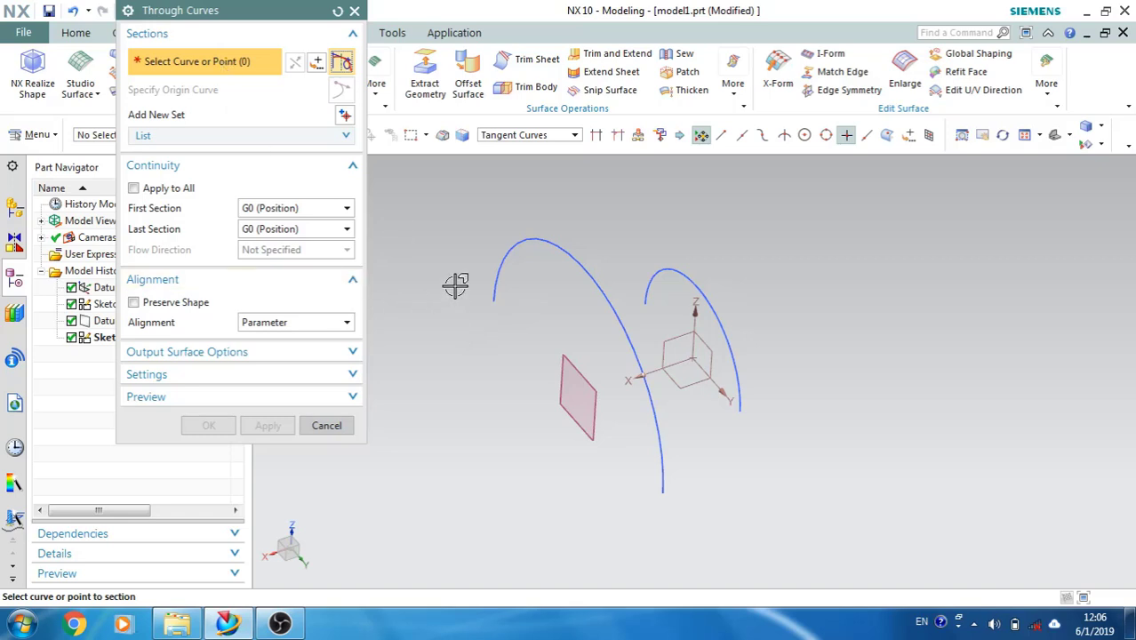
{"action": "left_click", "coordinate": [499, 274]}
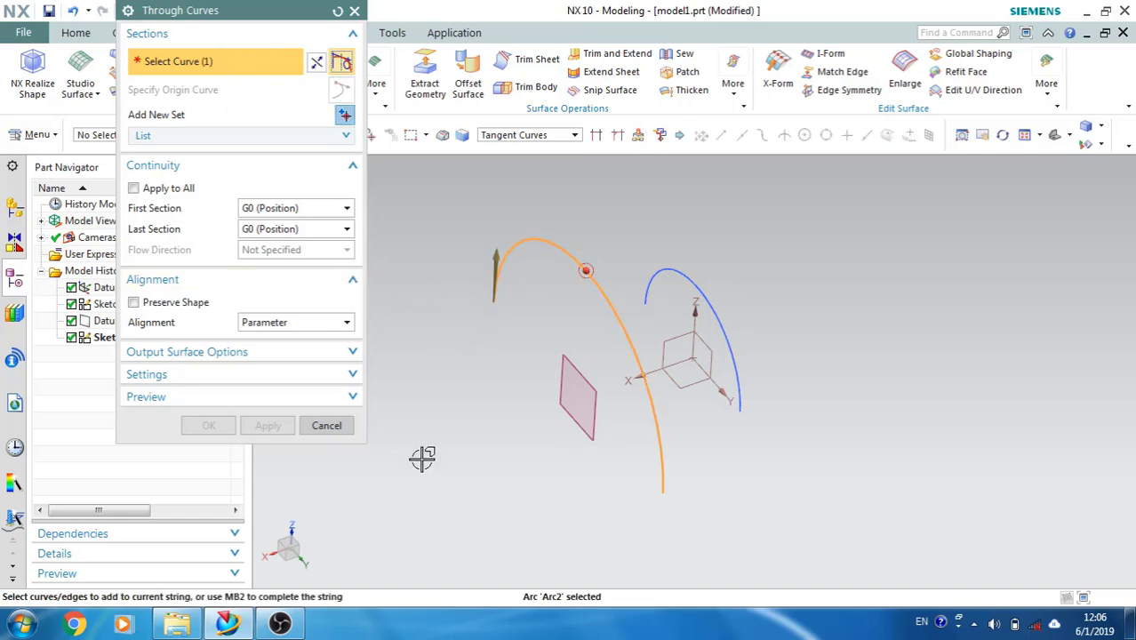
{"action": "left_click", "coordinate": [314, 140]}
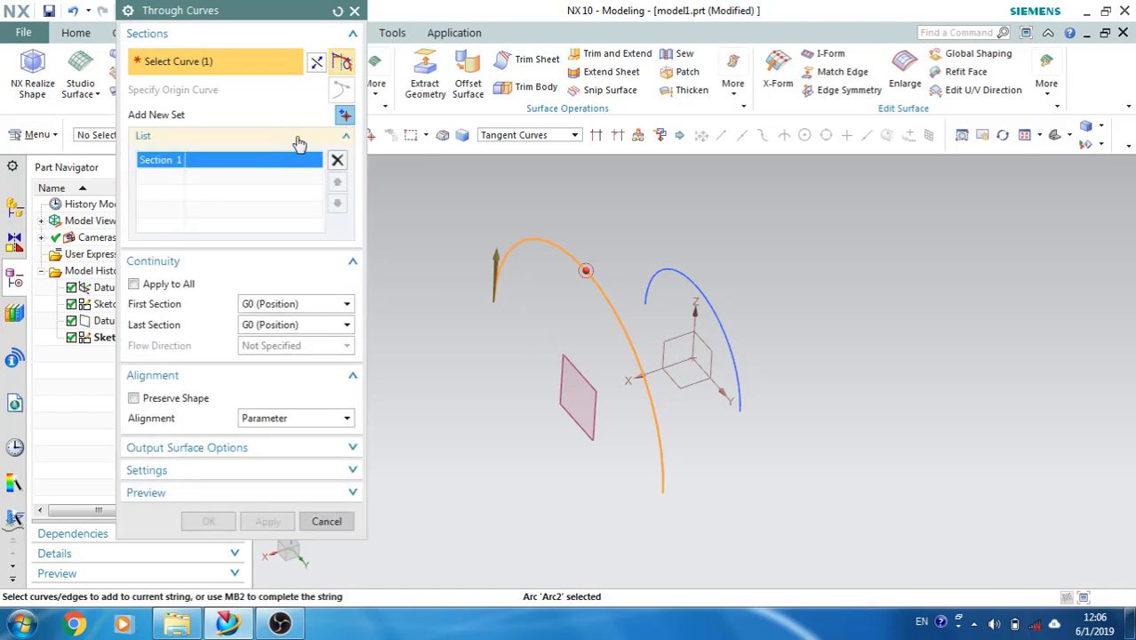
{"action": "left_click", "coordinate": [346, 117]}
{"action": "middle_click", "coordinate": [388, 209]}
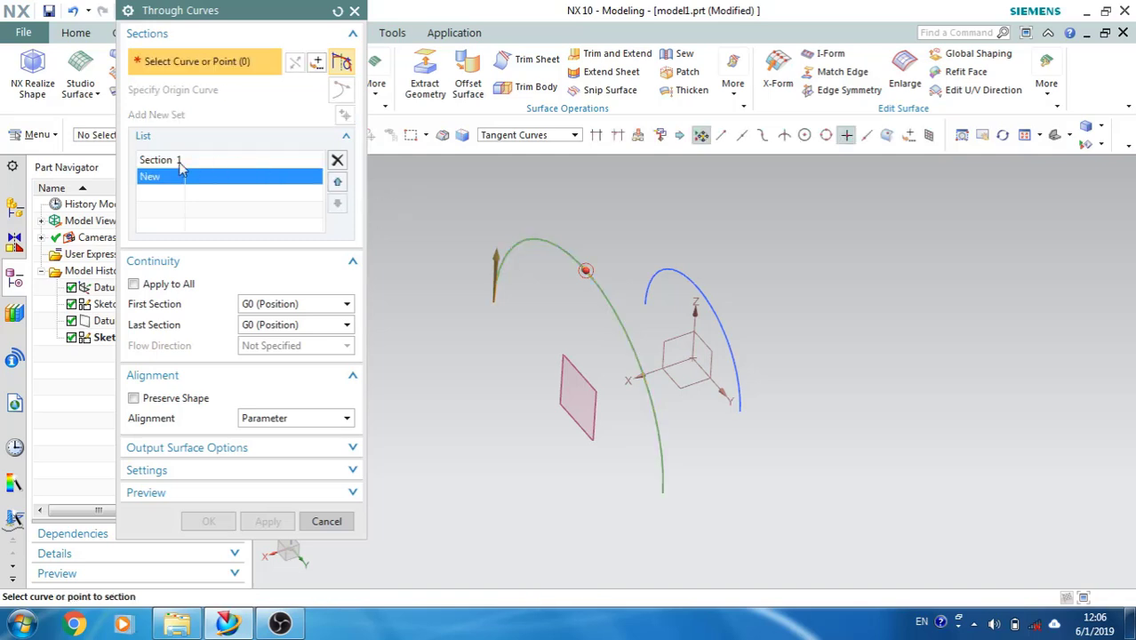
{"action": "left_click", "coordinate": [716, 304]}
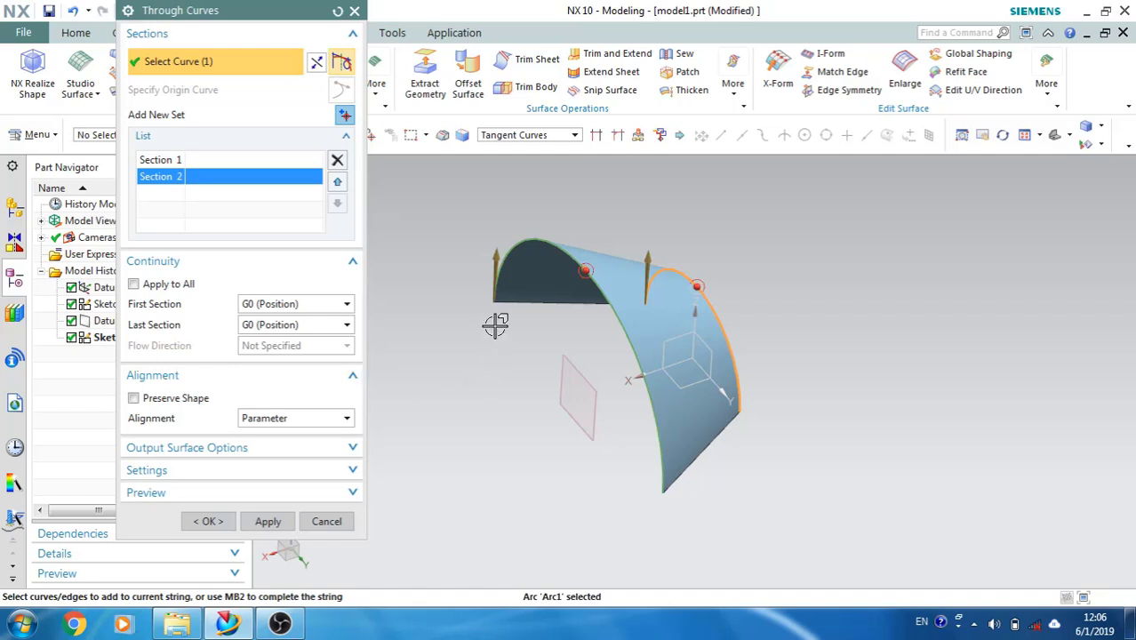
- Remove both sections, then reselect the larger arc and the smaller arc from opposite ends to demonstrate mismatched section directions
{"action": "left_click", "coordinate": [337, 161]}
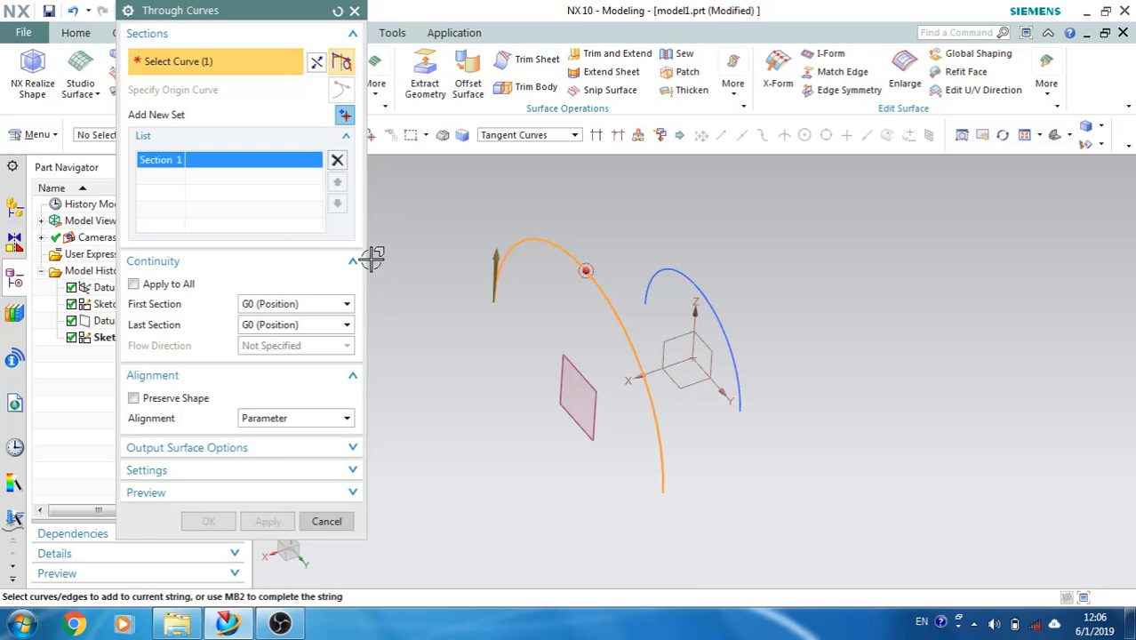
{"action": "left_click", "coordinate": [337, 162]}
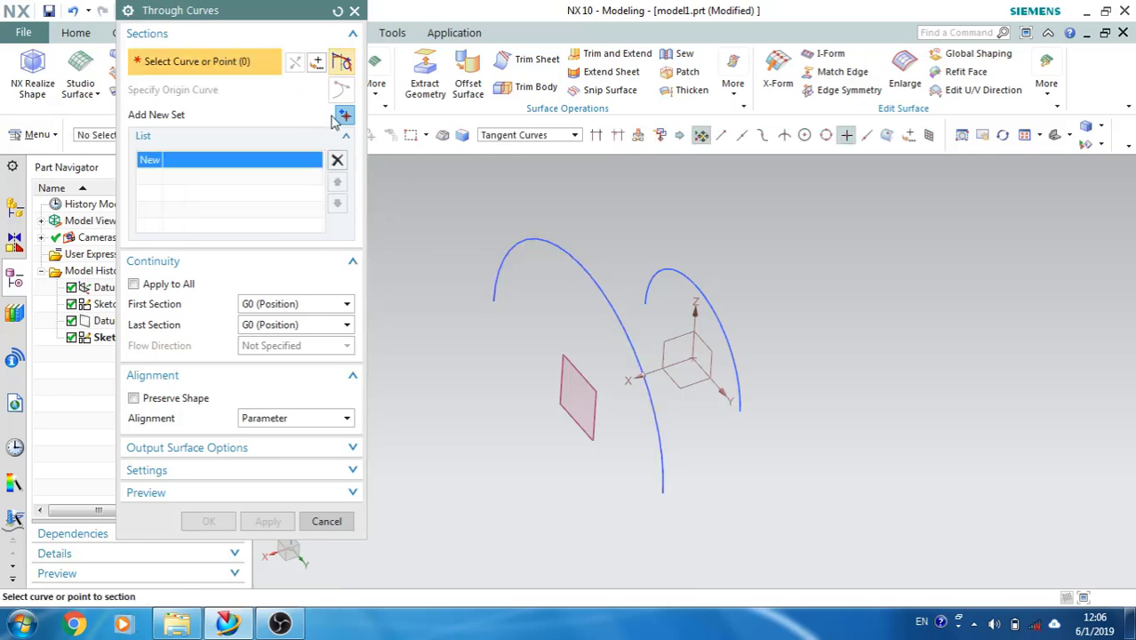
{"action": "left_click", "coordinate": [498, 279]}
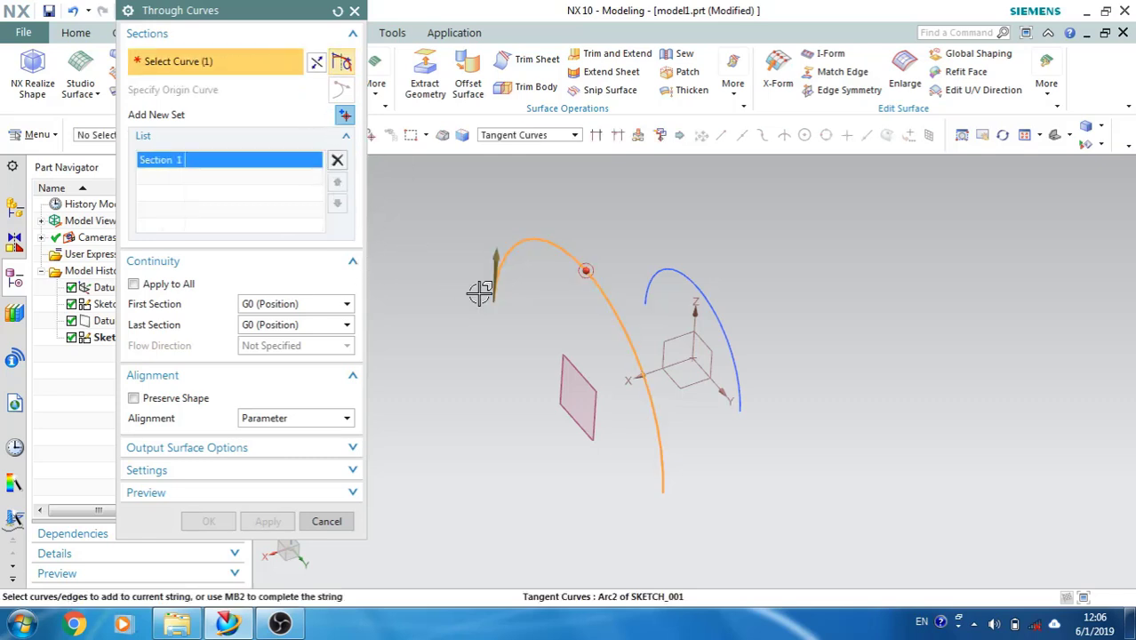
{"action": "middle_click", "coordinate": [458, 355]}
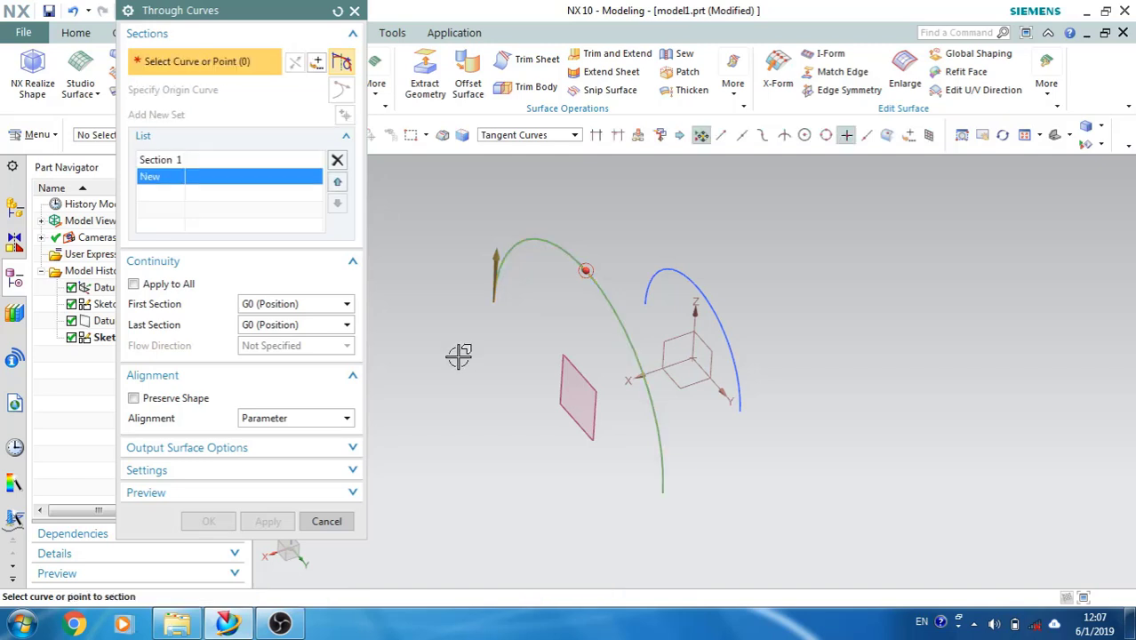
{"action": "left_click", "coordinate": [743, 398]}
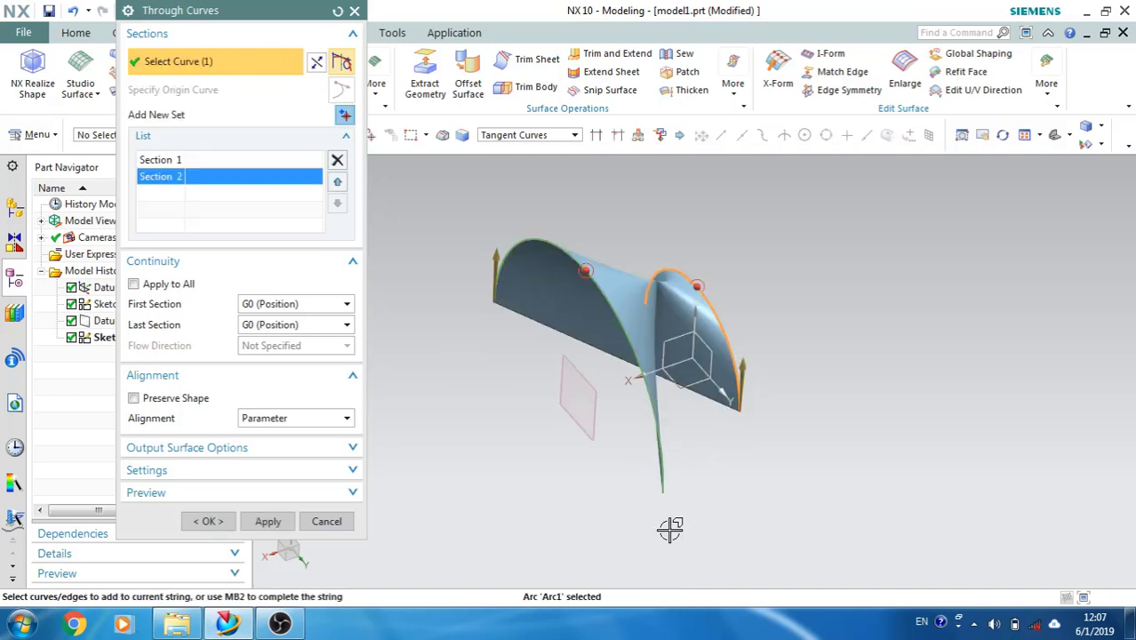
{"action": "middle_click_drag", "start_coordinate": [684, 462], "coordinate": [689, 397]}
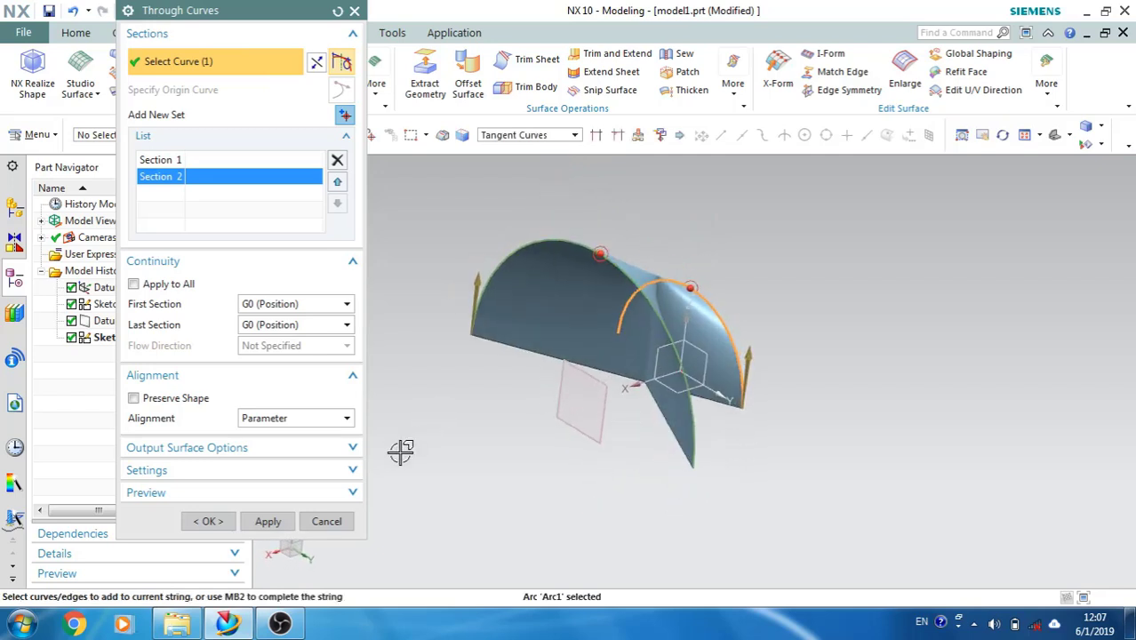
{"action": "key", "text": "ctrl+f"}
- Replace the second section by picking the smaller arc near the end matching the first section's start, and create the surface
{"action": "left_click", "coordinate": [336, 161]}
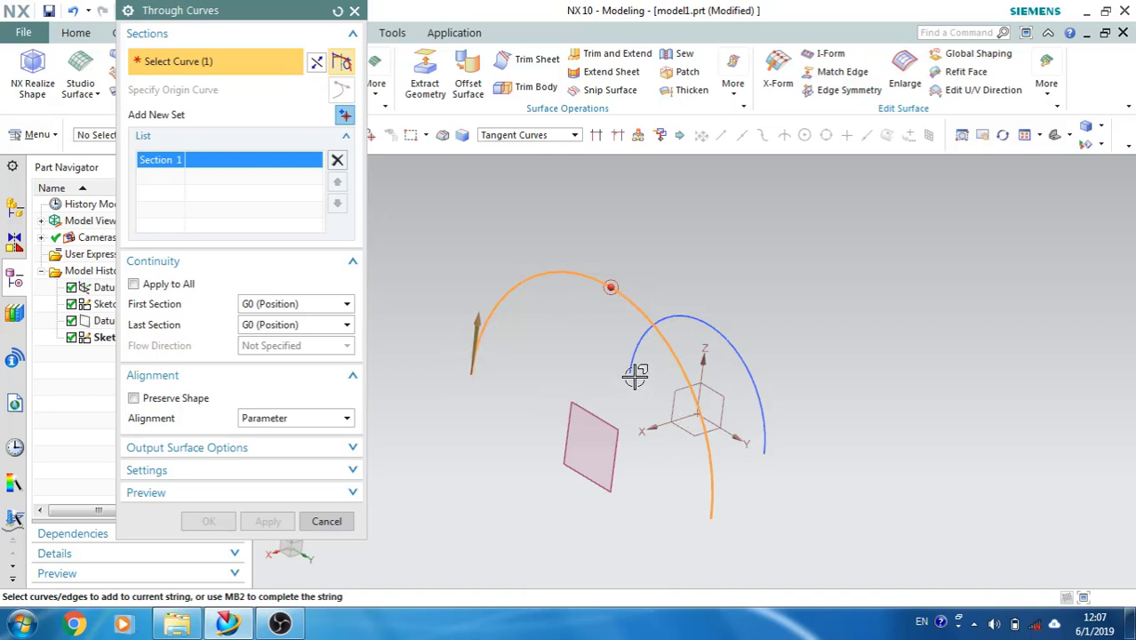
{"action": "middle_click", "coordinate": [418, 281]}
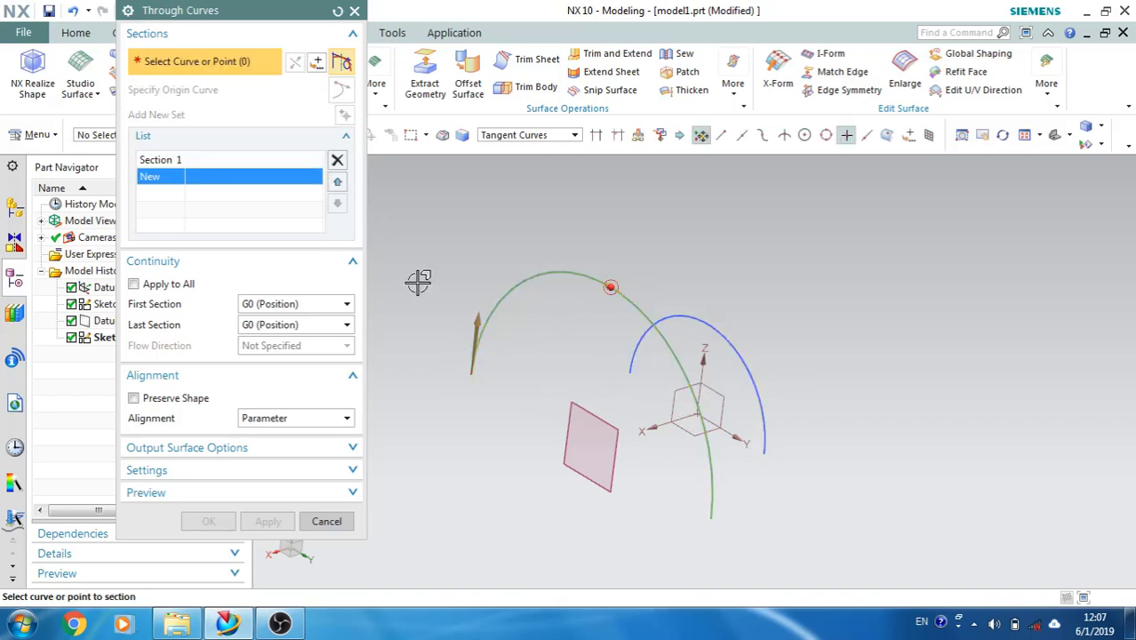
{"action": "left_click", "coordinate": [638, 356]}
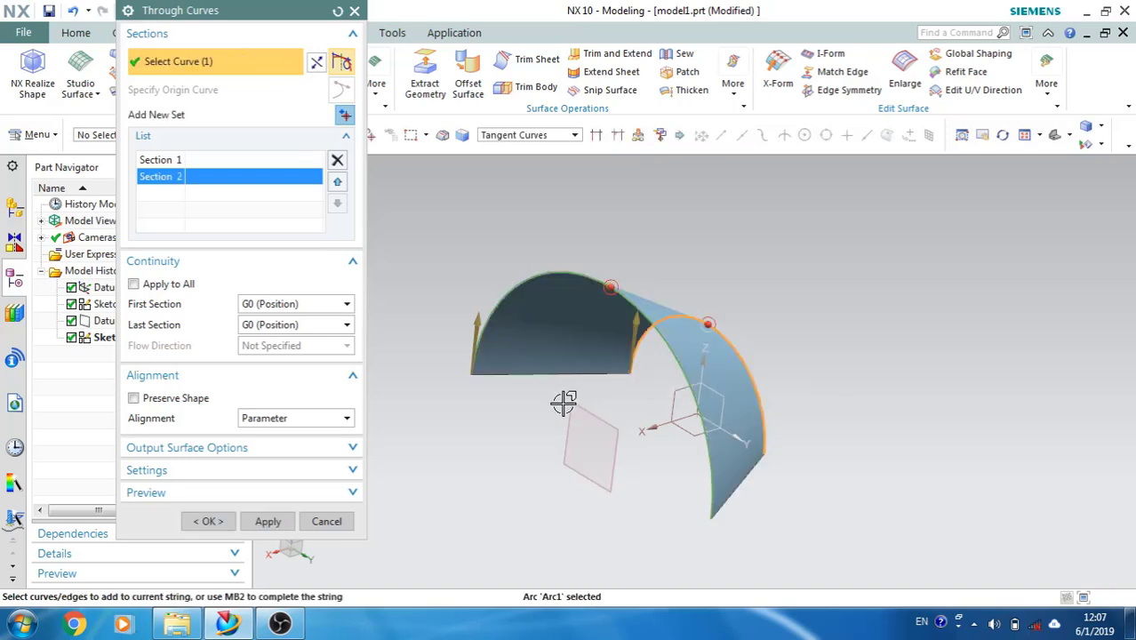
{"action": "mouse_move", "coordinate": [569, 390]}
{"action": "middle_mouse_down"}
{"action": "mouse_move", "coordinate": [627, 467]}
{"action": "mouse_move", "coordinate": [624, 482]}
{"action": "mouse_move", "coordinate": [609, 444]}
{"action": "mouse_move", "coordinate": [572, 412]}
{"action": "middle_mouse_up"}
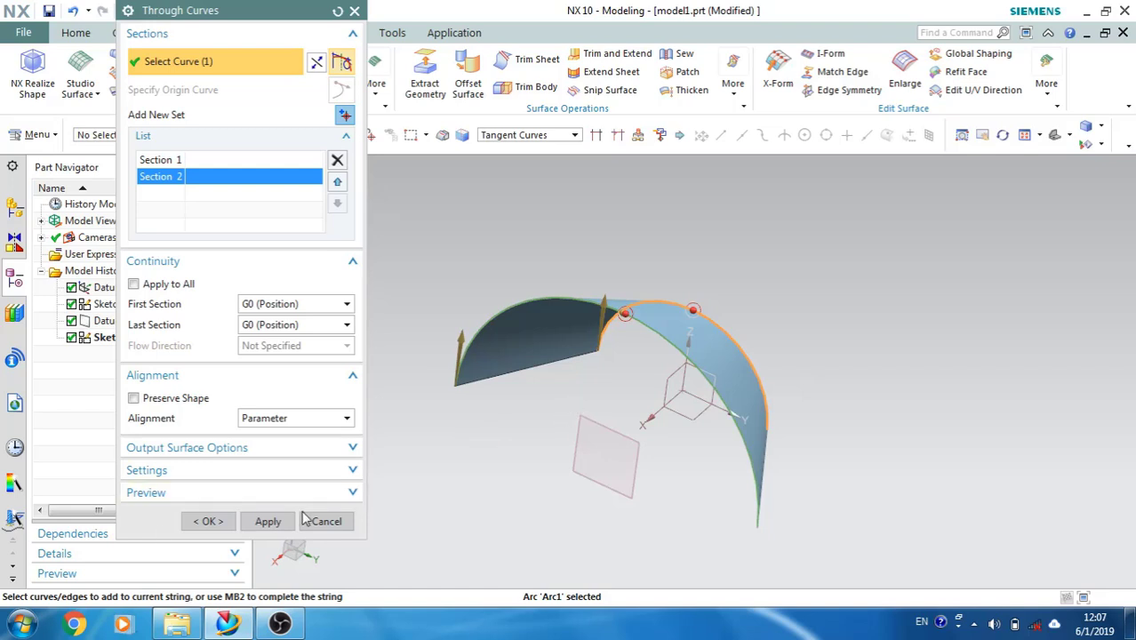
{"action": "left_click", "coordinate": [208, 521]}
- Delete the Through Curves surface from the model history
{"action": "middle_click_drag", "start_coordinate": [476, 347], "coordinate": [471, 373]}
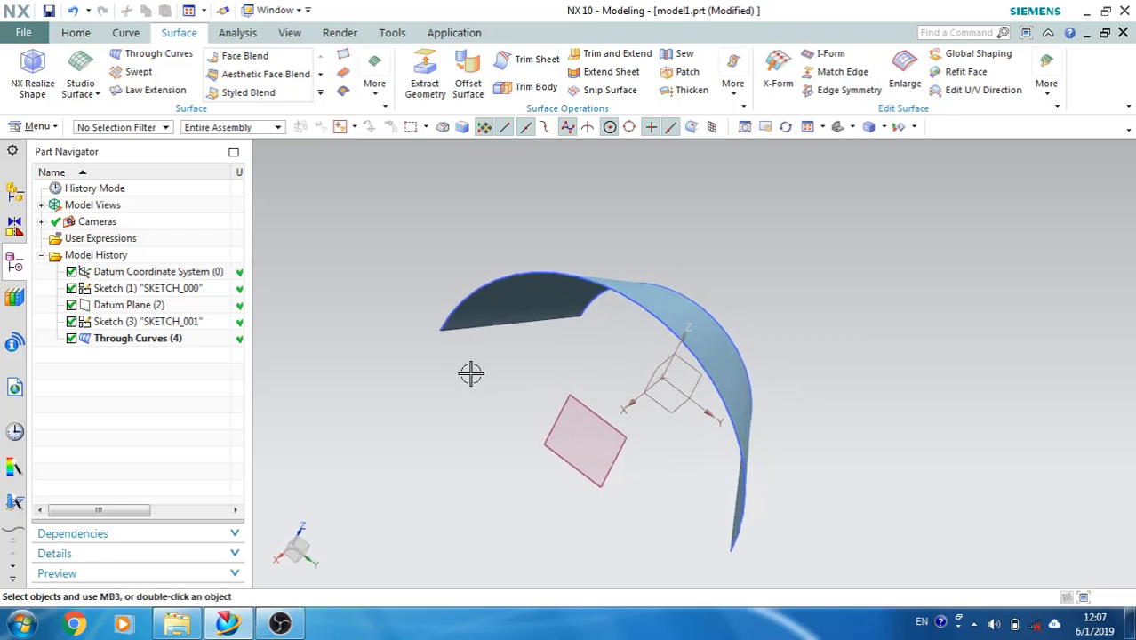
{"action": "mouse_move", "coordinate": [550, 374]}
{"action": "middle_mouse_down"}
{"action": "mouse_move", "coordinate": [508, 378]}
{"action": "mouse_move", "coordinate": [515, 360]}
{"action": "mouse_move", "coordinate": [534, 371]}
{"action": "middle_mouse_up"}
{"action": "scroll", "coordinate": [534, 371], "scroll_direction": "down", "scroll_amount": 2}
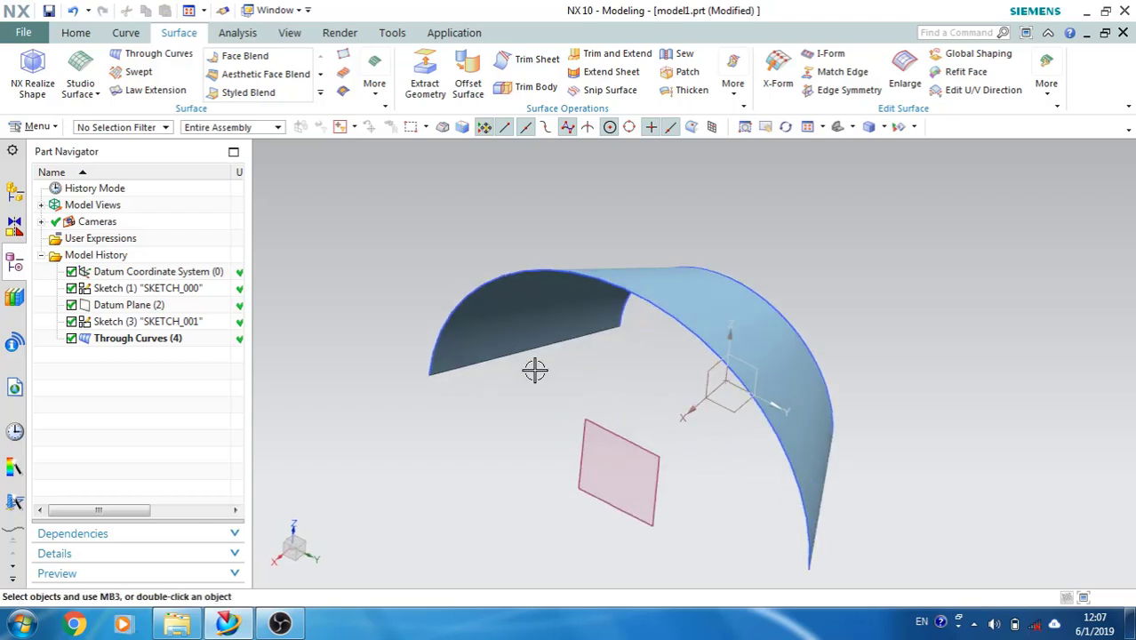
{"action": "right_click", "coordinate": [169, 342]}
{"action": "left_click", "coordinate": [300, 401]}
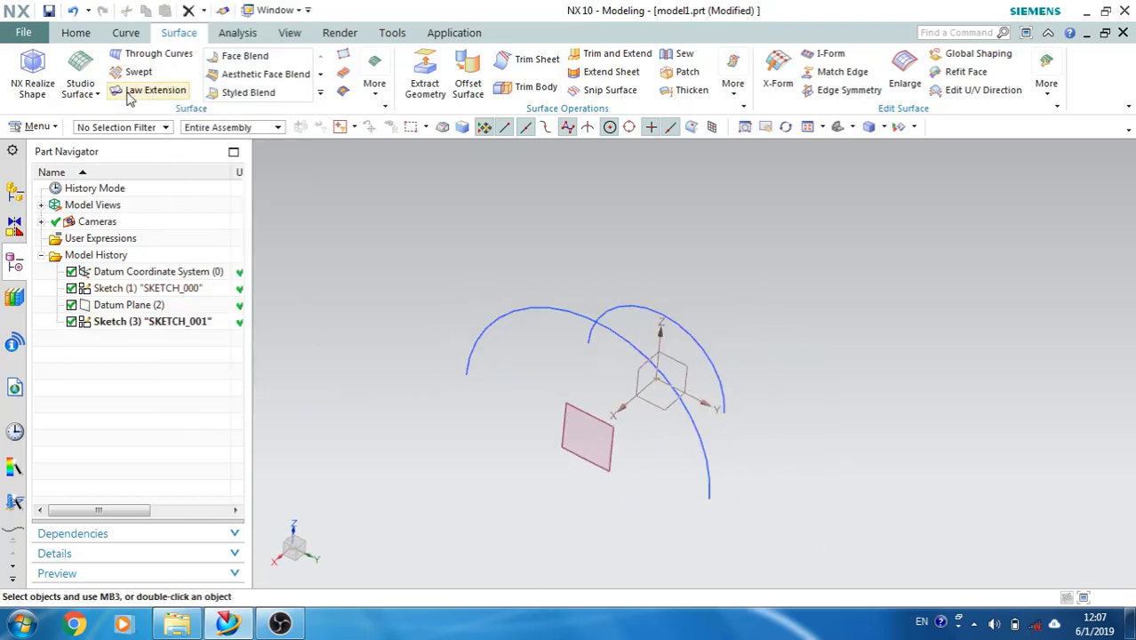
- Create an At Distance datum plane offset -450 mm from the YZ plane, behind the smaller arc
{"action": "left_click", "coordinate": [75, 32]}
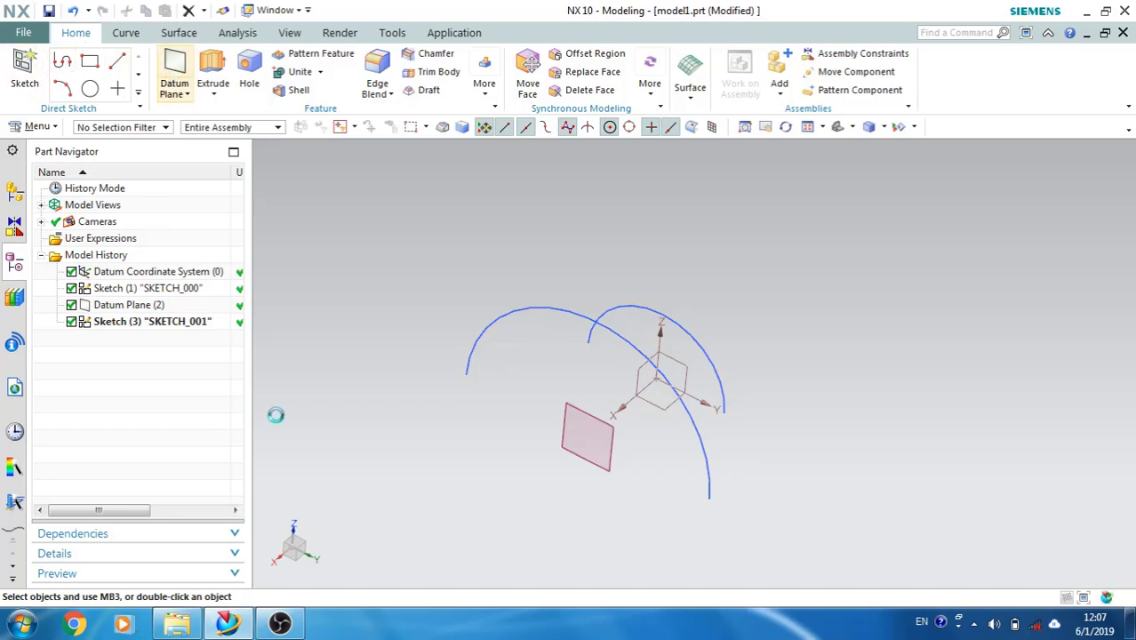
{"action": "left_click", "coordinate": [680, 355]}
{"action": "left_click_drag", "start_coordinate": [607, 420], "coordinate": [934, 240]}
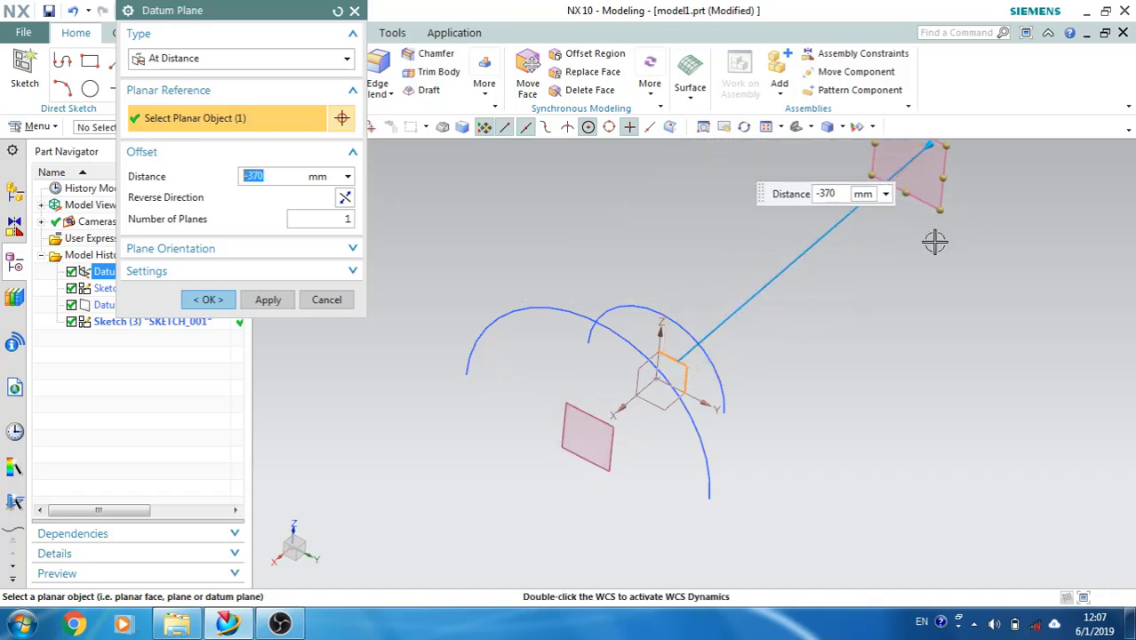
{"action": "scroll", "coordinate": [651, 502], "scroll_direction": "up", "scroll_amount": 2}
{"action": "scroll", "coordinate": [650, 502], "scroll_direction": "down", "scroll_amount": 2}
{"action": "left_click_drag", "start_coordinate": [801, 335], "coordinate": [872, 253]}
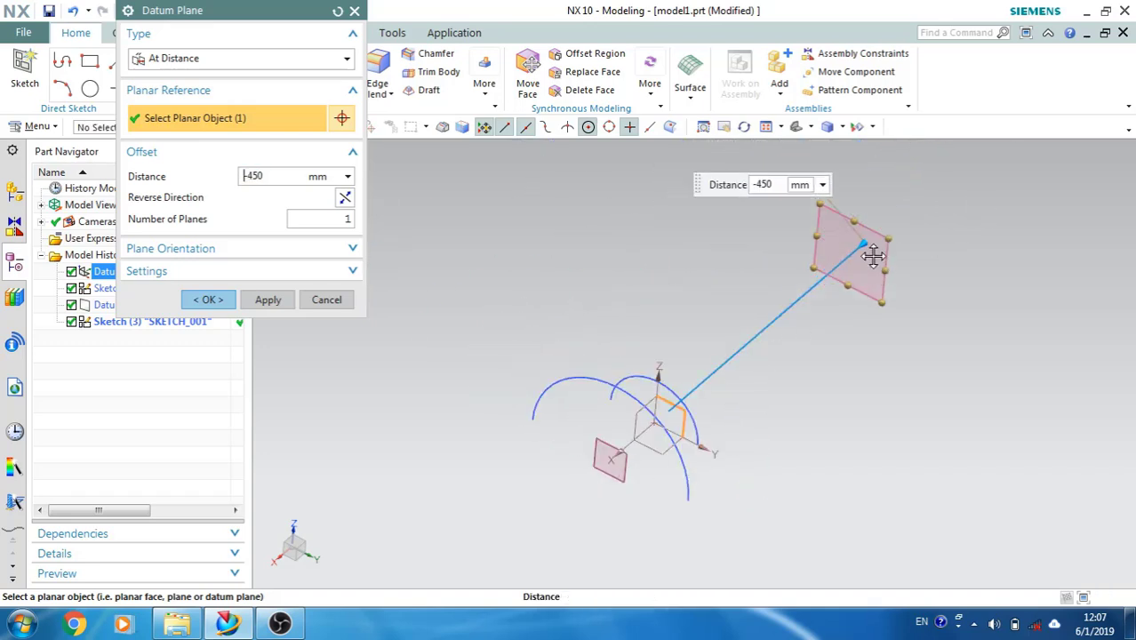
{"action": "left_click", "coordinate": [209, 302]}
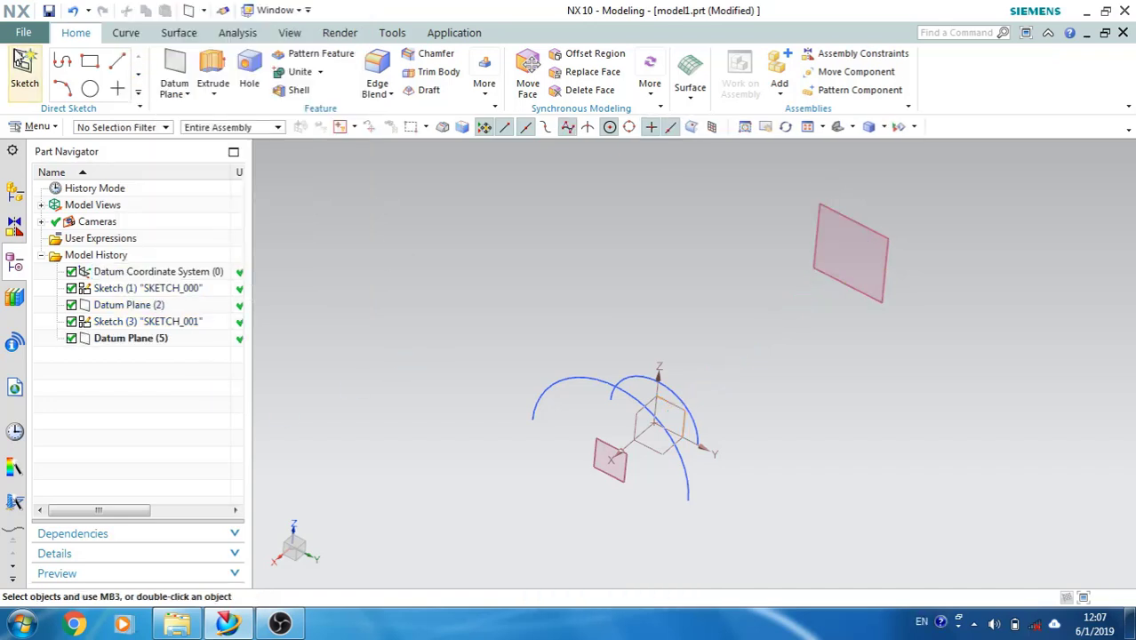
- Start a sketch on the new datum plane and draw a semicircular arc centred on the origin, radius about 235.5 mm
{"action": "left_click", "coordinate": [24, 67]}
{"action": "left_click", "coordinate": [848, 253]}
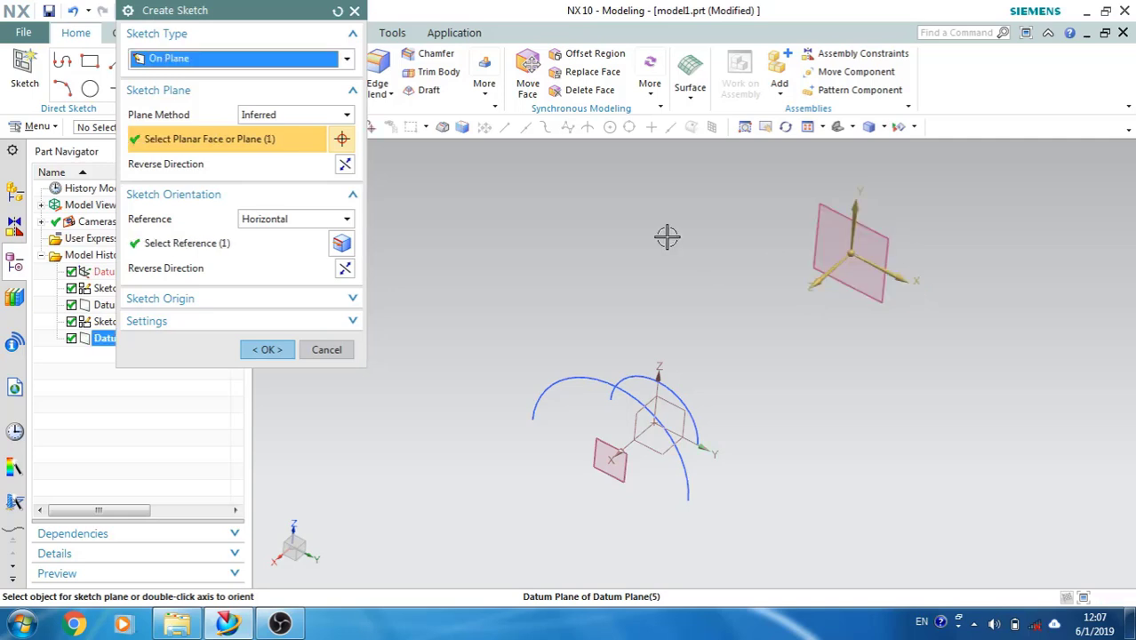
{"action": "middle_click", "coordinate": [649, 230]}
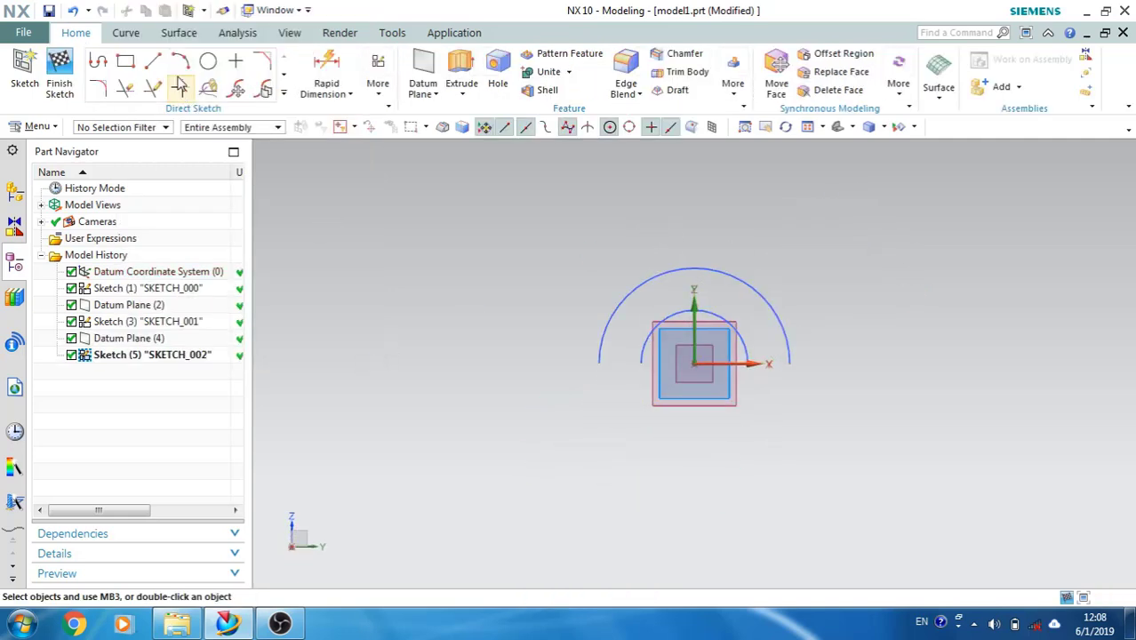
{"action": "left_click", "coordinate": [183, 64]}
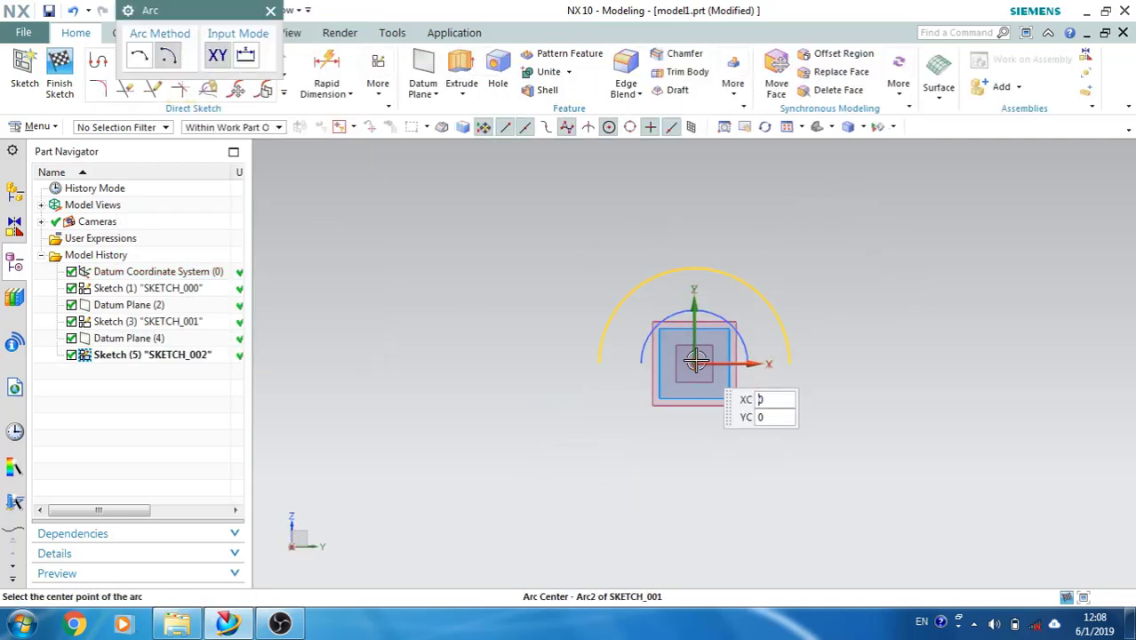
{"action": "left_click", "coordinate": [693, 362]}
{"action": "left_click", "coordinate": [515, 363]}
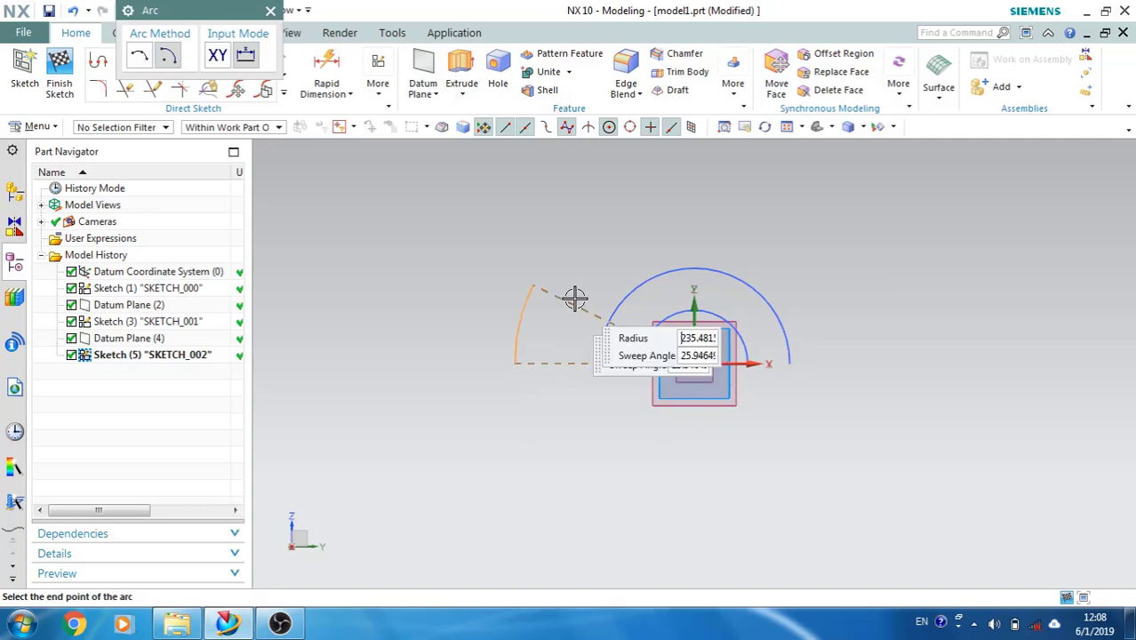
{"action": "left_click", "coordinate": [873, 364]}
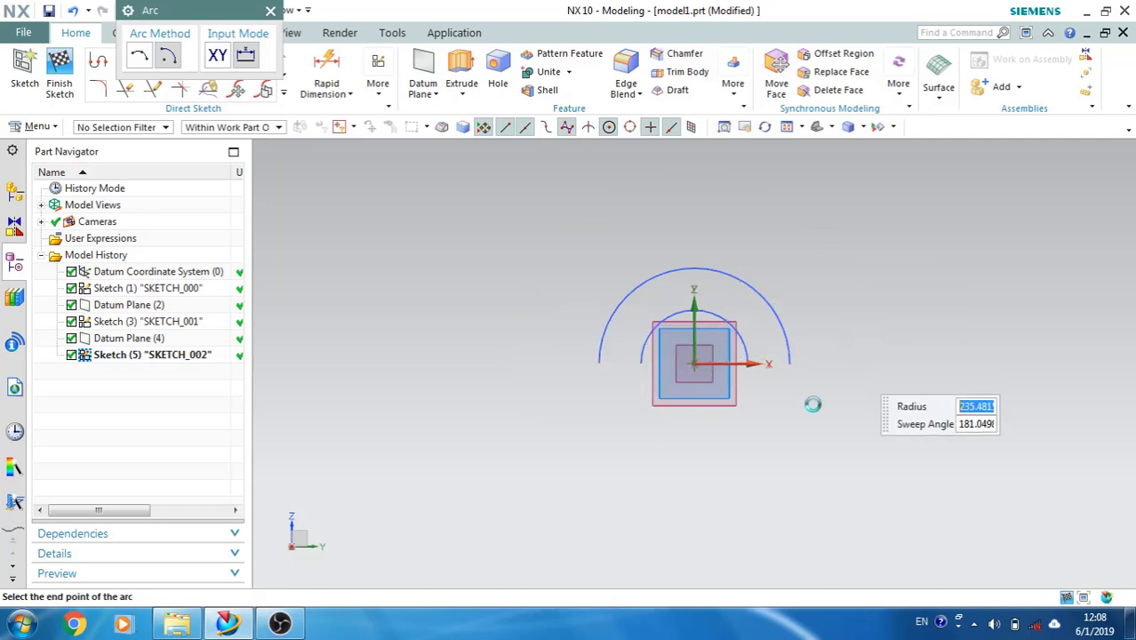
{"action": "key", "text": "Escape"}
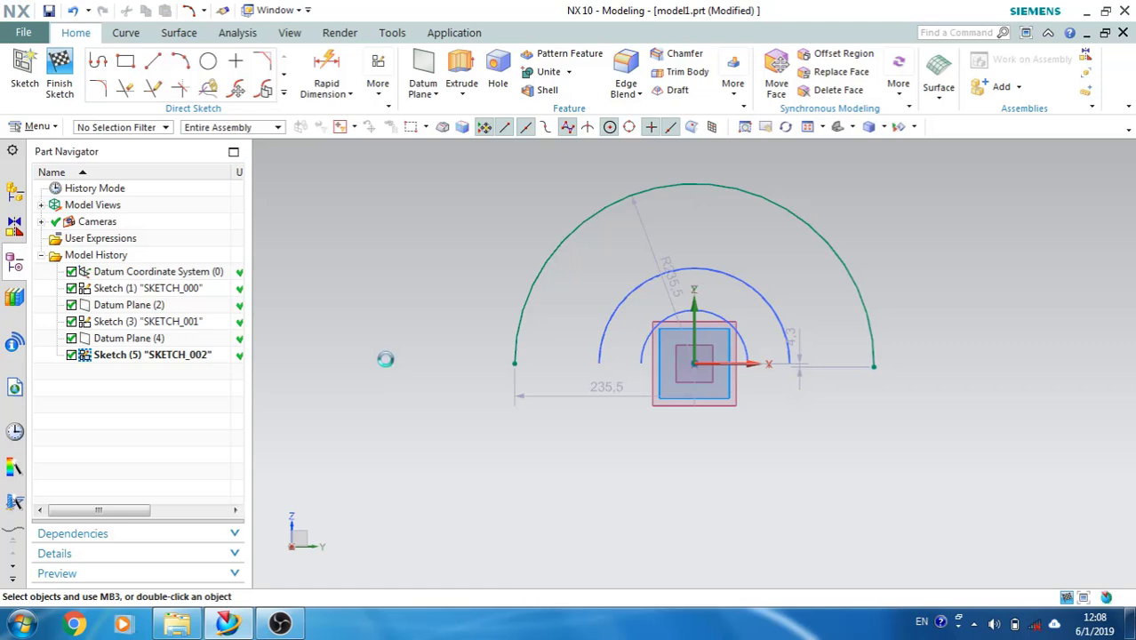
- Constrain both endpoints of the about 235.5 mm radius arc to the horizontal axis with Point on Curve
{"action": "key", "text": "c"}
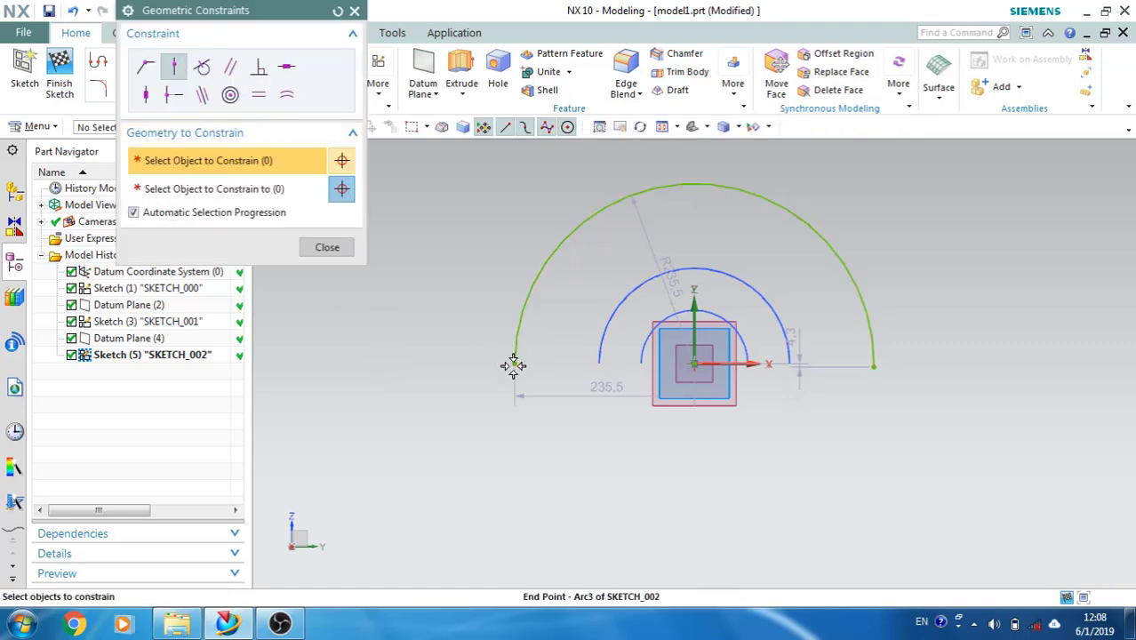
{"action": "left_click", "coordinate": [515, 364]}
{"action": "left_click", "coordinate": [861, 373]}
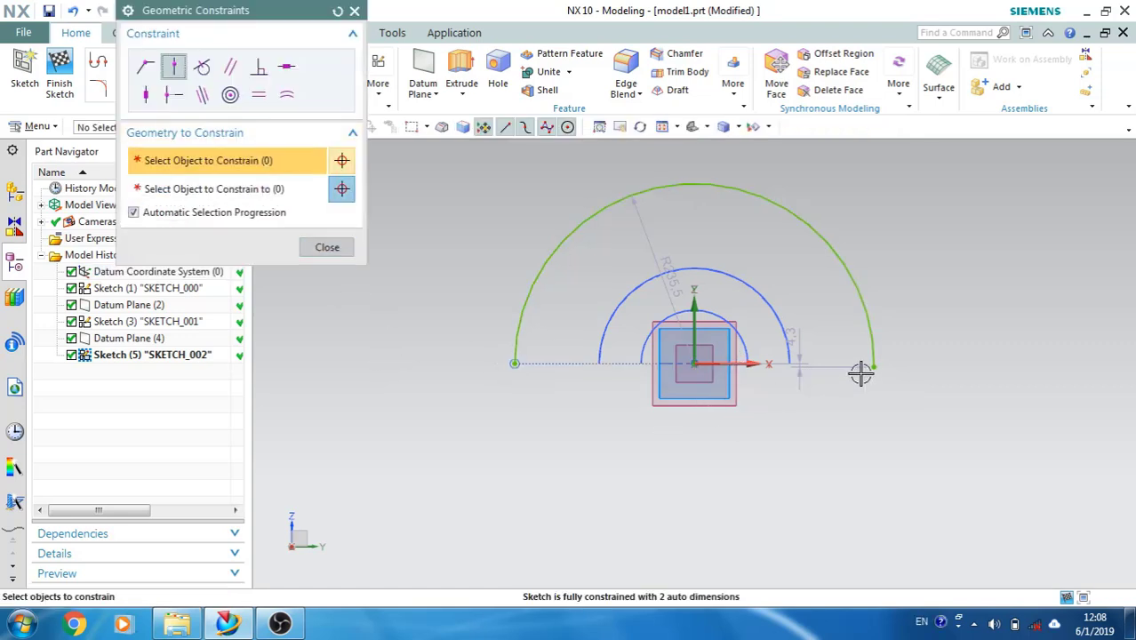
{"action": "left_click", "coordinate": [874, 368]}
{"action": "left_click", "coordinate": [733, 363]}
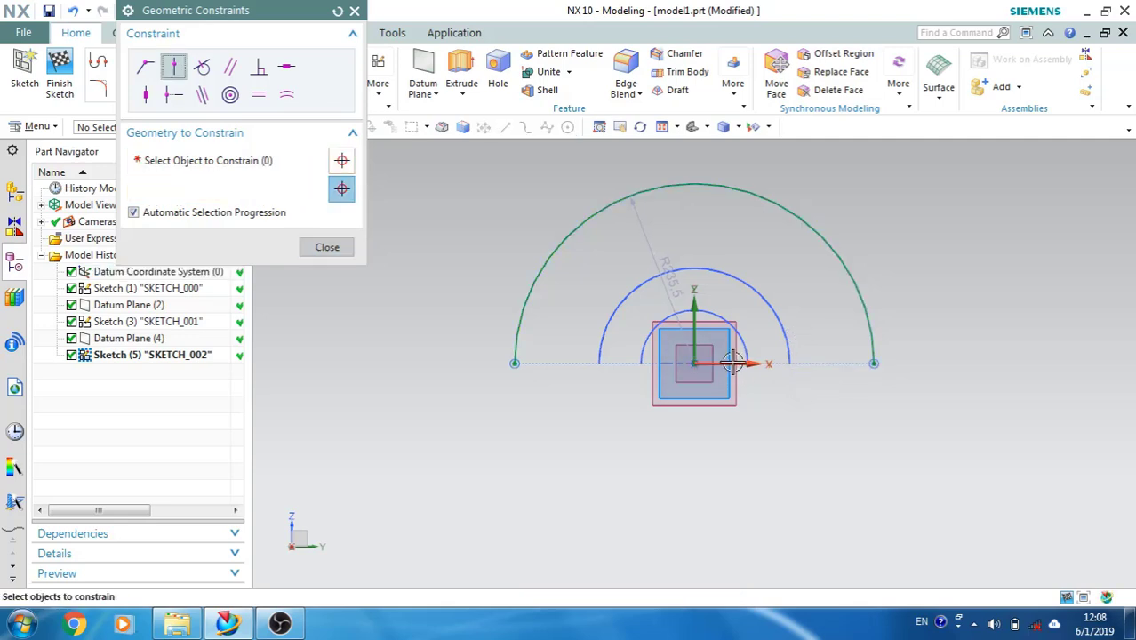
{"action": "left_click", "coordinate": [327, 248]}
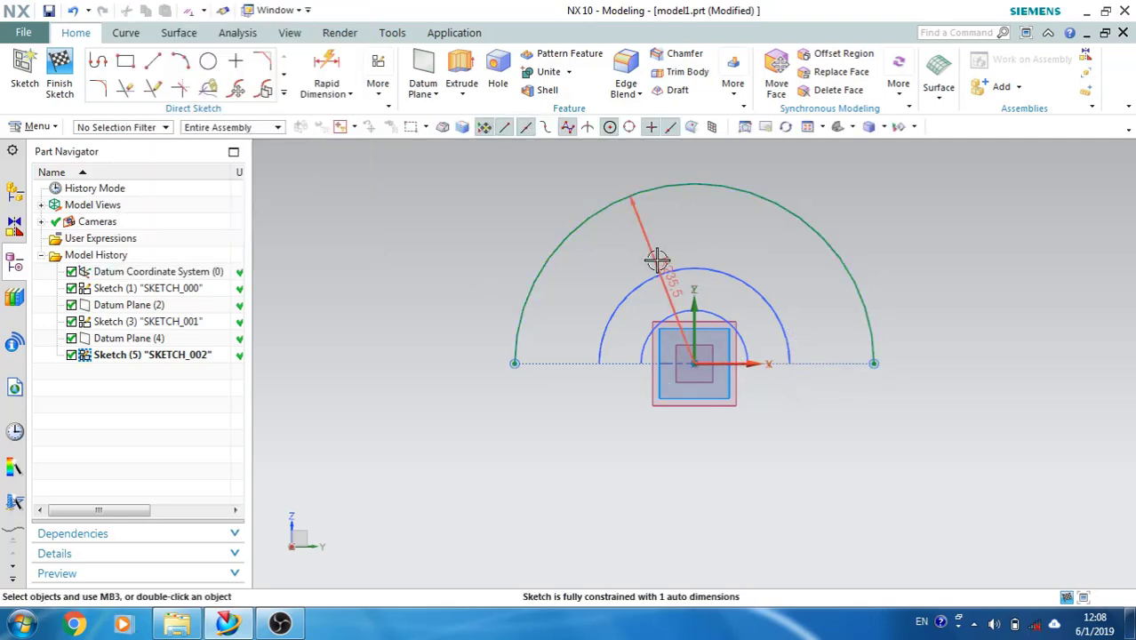
- Set the radius of the arc on the rear offset plane to 225 mm and finish the sketch
{"action": "double_click", "coordinate": [545, 283]}
{"action": "type", "text": "225"}
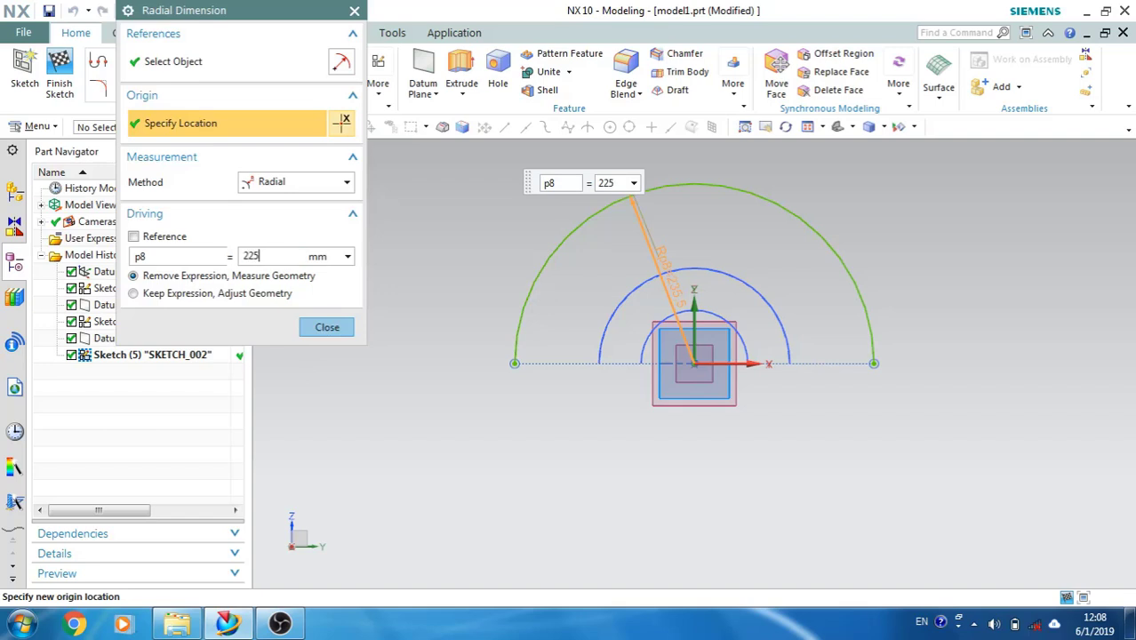
{"action": "key", "text": "Return"}
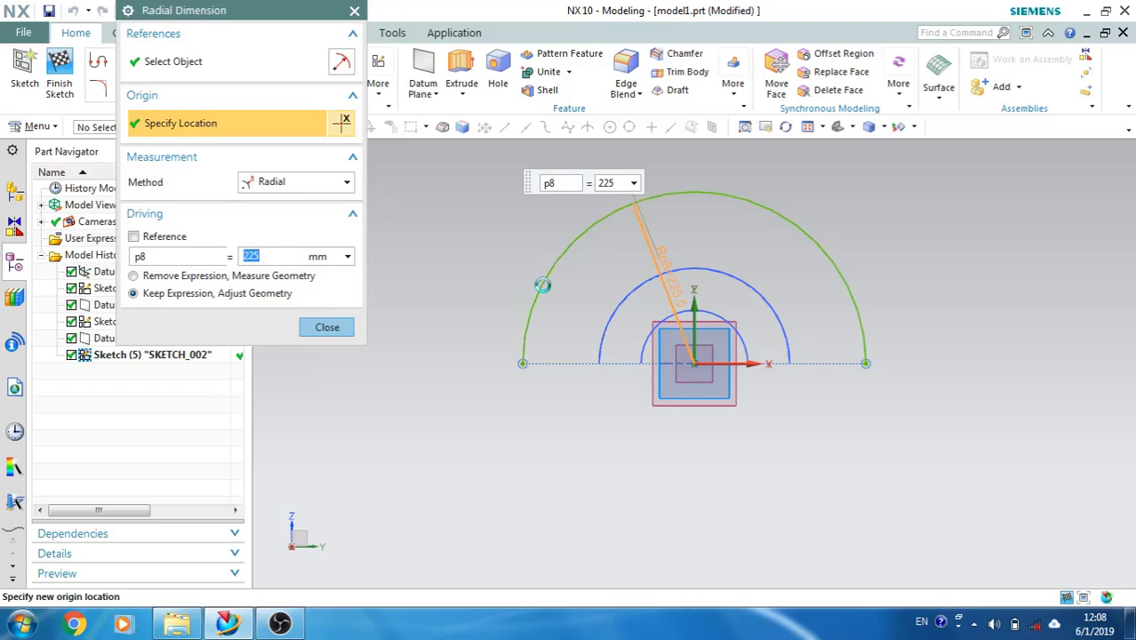
{"action": "left_click", "coordinate": [347, 327]}
{"action": "left_click", "coordinate": [55, 82]}
- Start a Through Curves surface with the arc on the front offset datum plane as its first section
{"action": "mouse_move", "coordinate": [545, 300]}
{"action": "middle_mouse_down"}
{"action": "mouse_move", "coordinate": [482, 312]}
{"action": "mouse_move", "coordinate": [489, 334]}
{"action": "middle_mouse_up"}
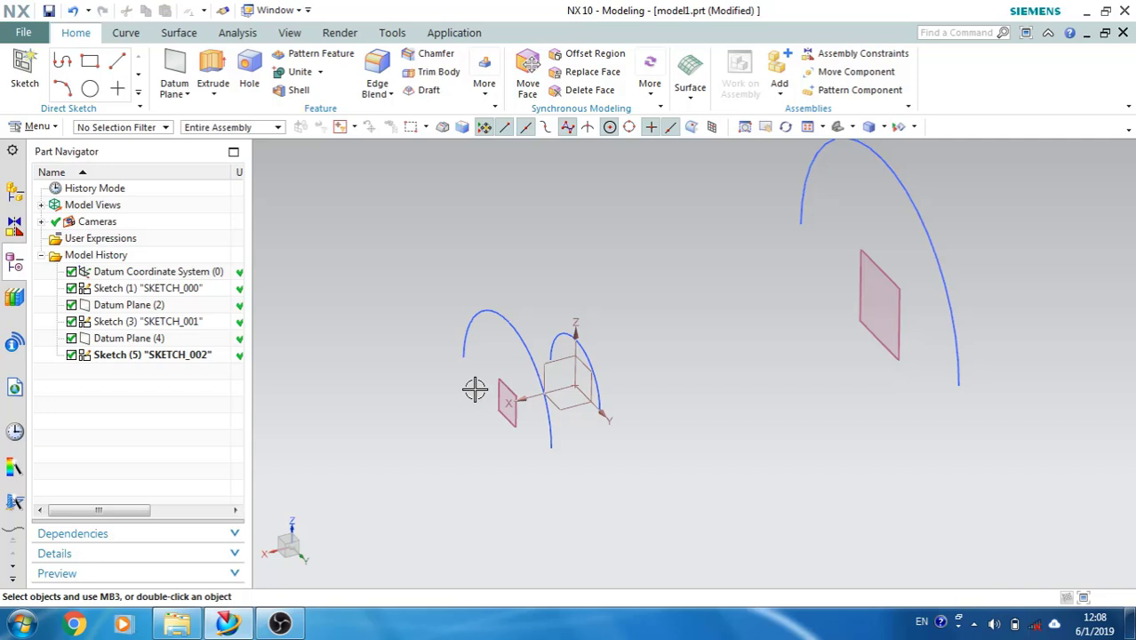
{"action": "scroll", "coordinate": [474, 398], "scroll_direction": "down", "scroll_amount": 2}
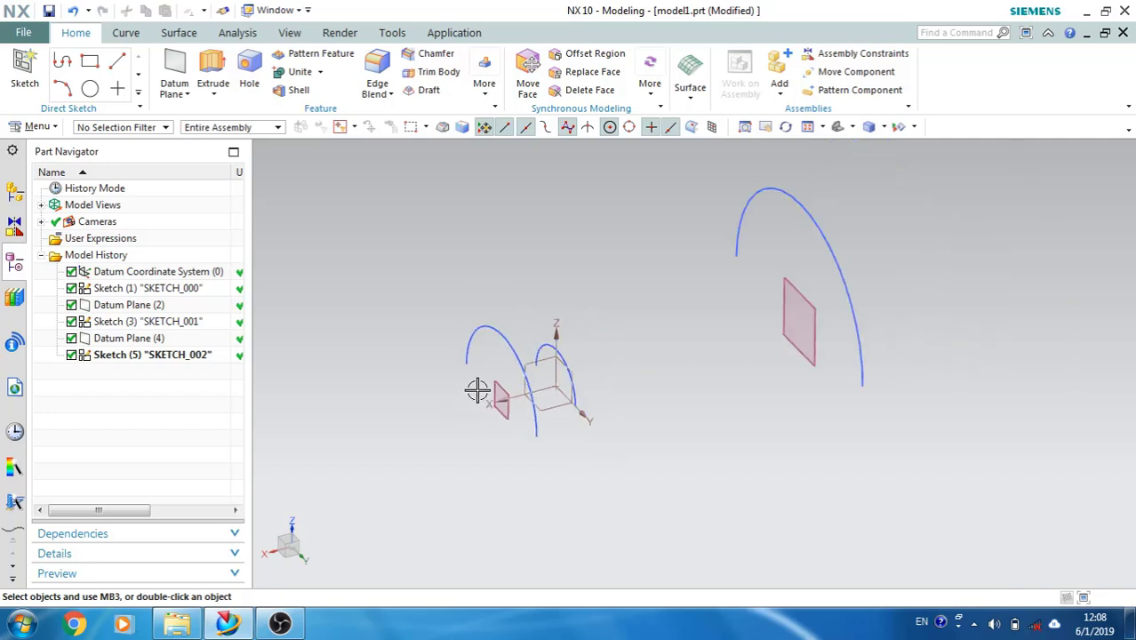
{"action": "scroll", "coordinate": [481, 431], "scroll_direction": "up", "scroll_amount": 3}
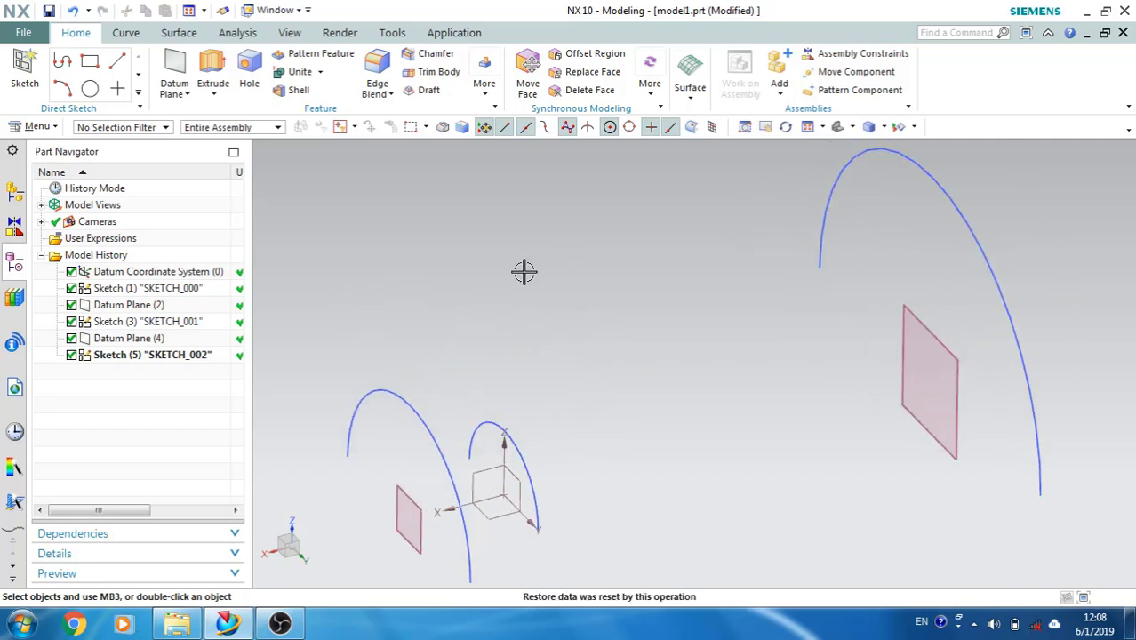
{"action": "scroll", "coordinate": [524, 271], "scroll_direction": "up", "scroll_amount": 1}
{"action": "left_click", "coordinate": [179, 33]}
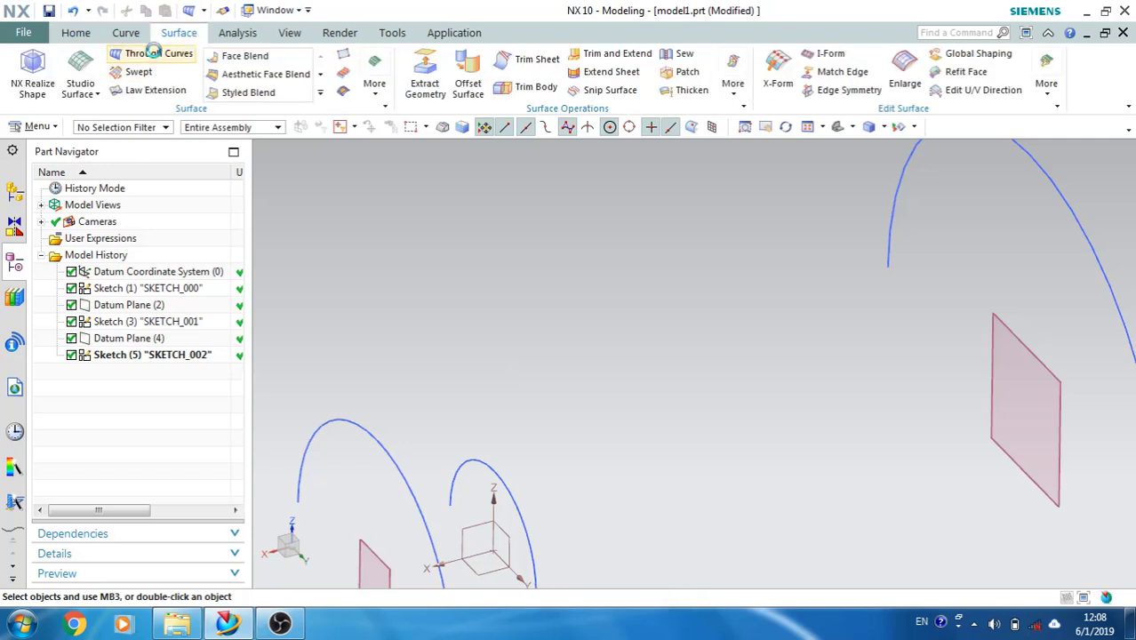
{"action": "left_click", "coordinate": [153, 53]}
{"action": "scroll", "coordinate": [654, 267], "scroll_direction": "down", "scroll_amount": 4}
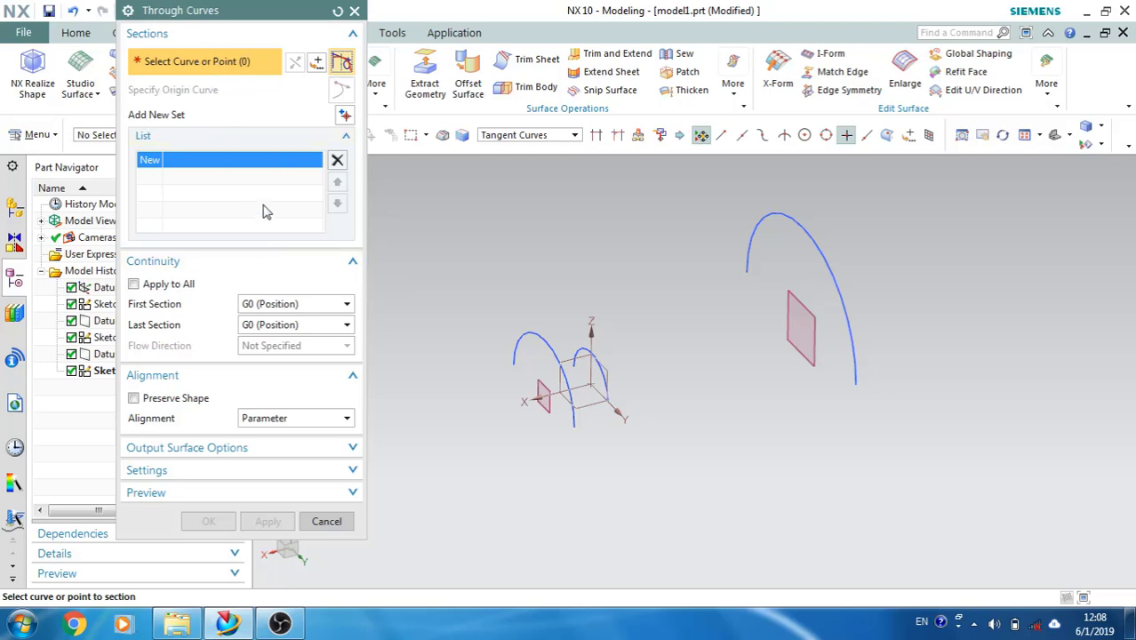
{"action": "mouse_move", "coordinate": [482, 320]}
{"action": "middle_mouse_down"}
{"action": "mouse_move", "coordinate": [489, 304]}
{"action": "mouse_move", "coordinate": [489, 323]}
{"action": "middle_mouse_up"}
{"action": "scroll", "coordinate": [511, 370], "scroll_direction": "down", "scroll_amount": 2}
{"action": "scroll", "coordinate": [508, 371], "scroll_direction": "up", "scroll_amount": 5}
{"action": "scroll", "coordinate": [505, 351], "scroll_direction": "down", "scroll_amount": 2}
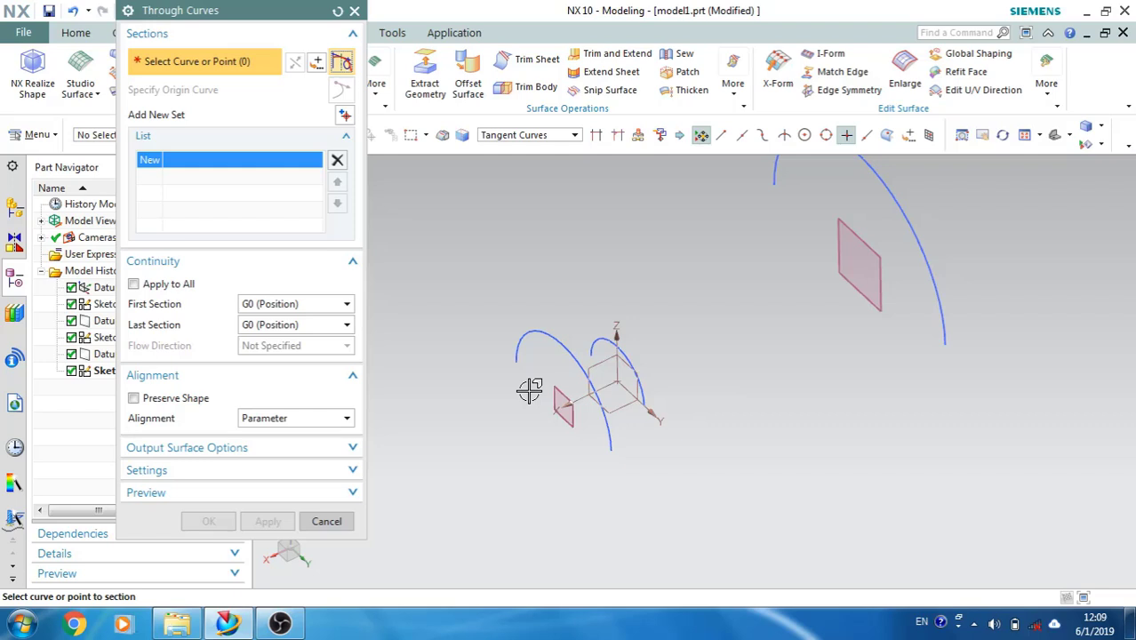
{"action": "scroll", "coordinate": [531, 391], "scroll_direction": "up", "scroll_amount": 5}
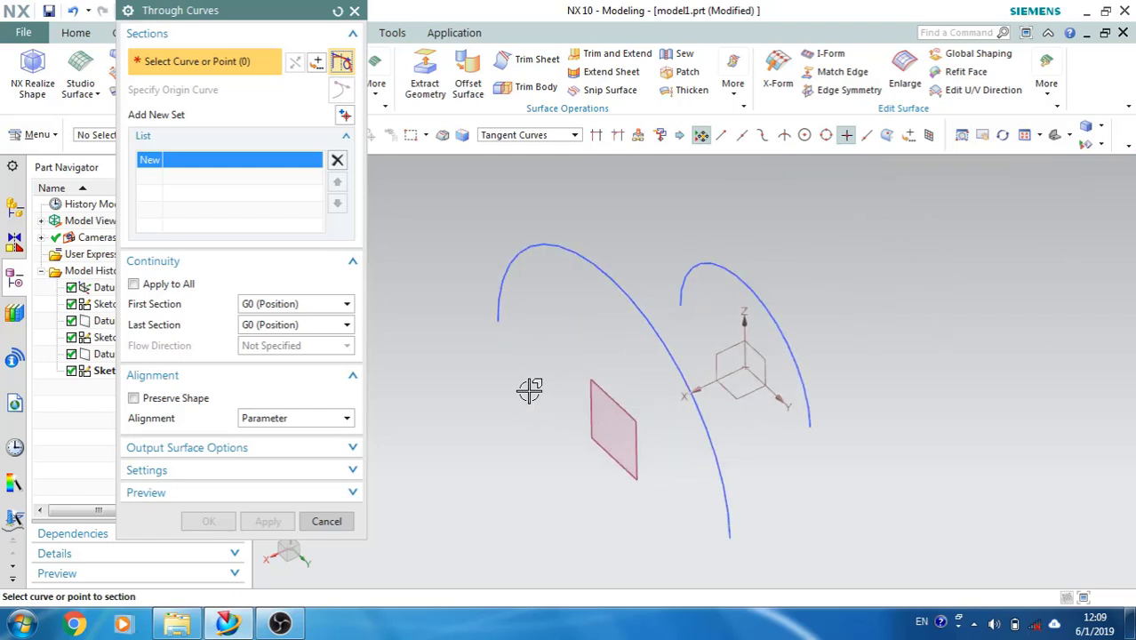
{"action": "middle_click_drag", "start_coordinate": [558, 372], "coordinate": [505, 257]}
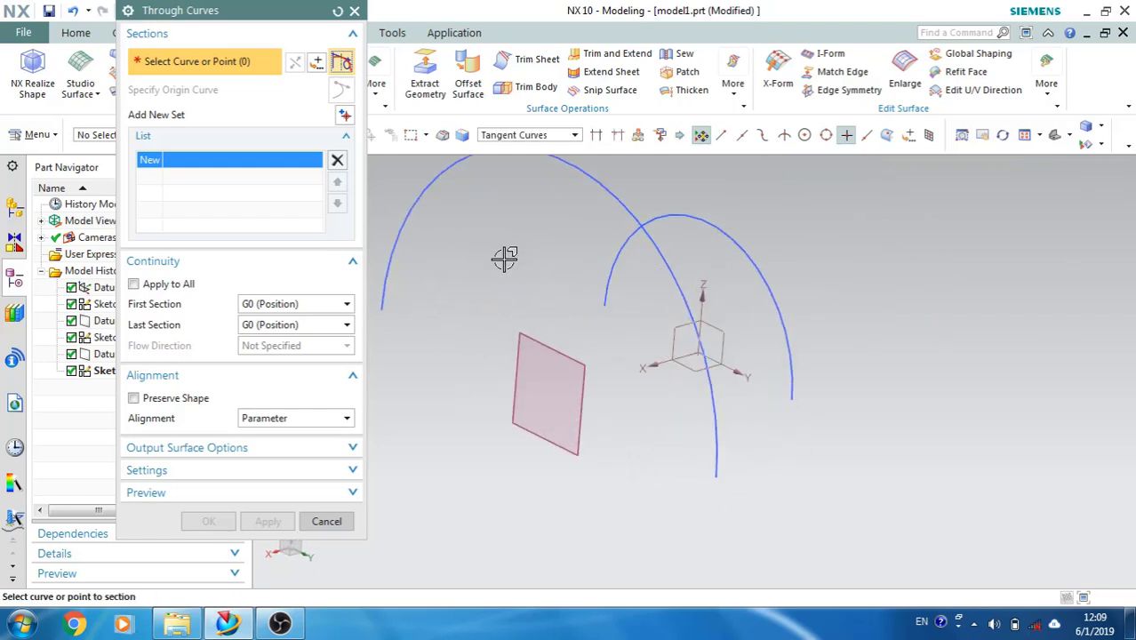
{"action": "scroll", "coordinate": [505, 258], "scroll_direction": "down", "scroll_amount": 1}
{"action": "left_click", "coordinate": [639, 402]}
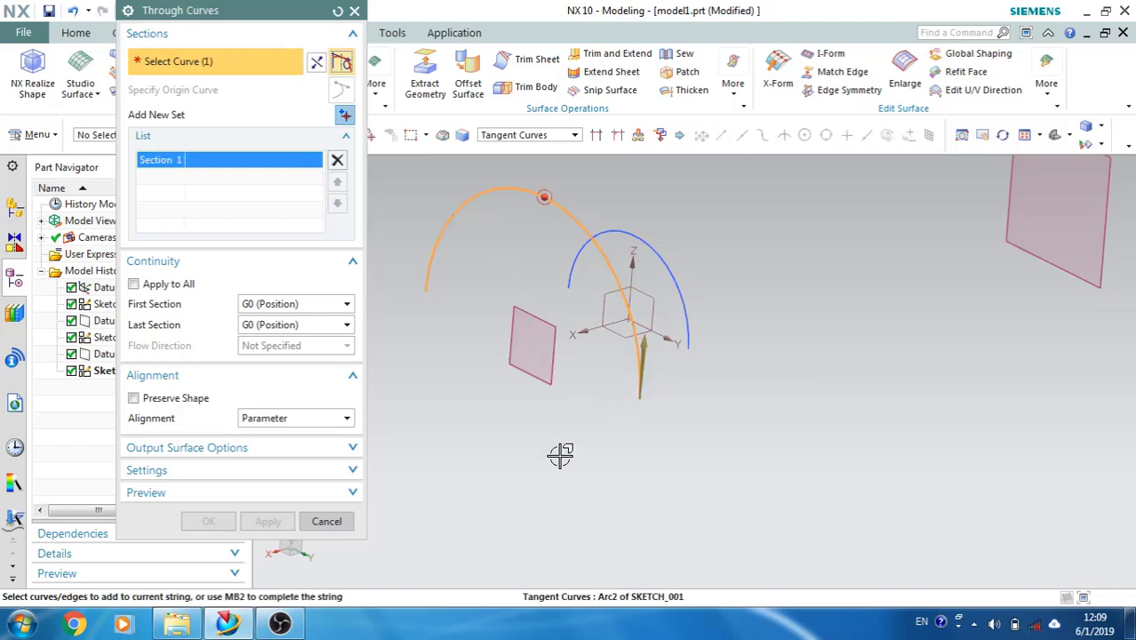
{"action": "middle_click", "coordinate": [479, 322]}
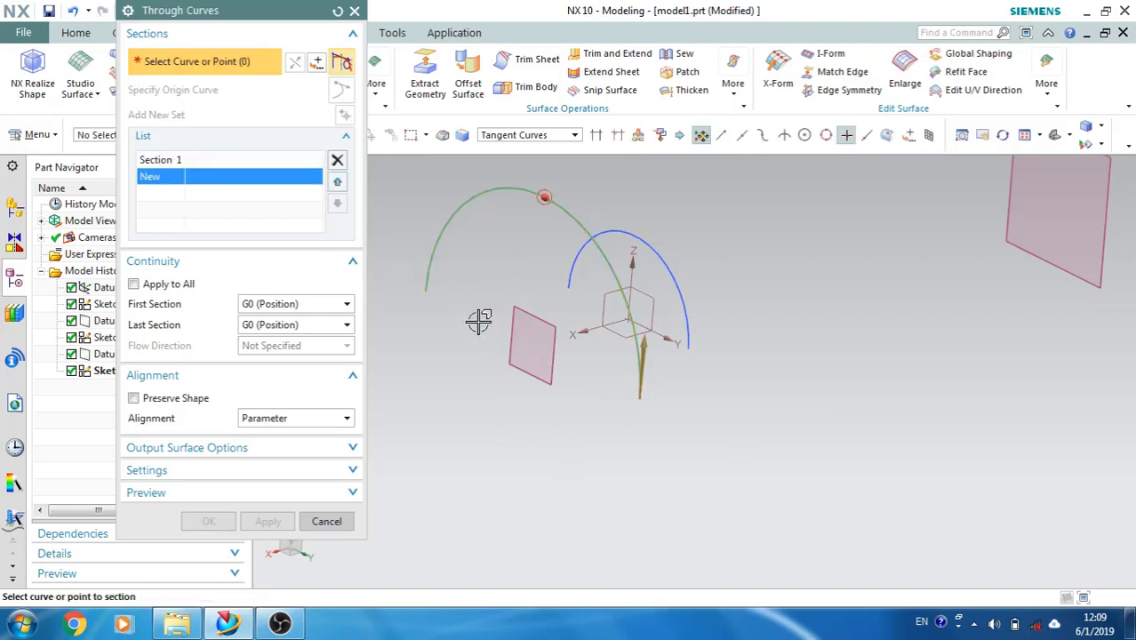
- Add the small arc at the origin as the second section and the large rear arc as the third section
{"action": "left_click", "coordinate": [694, 335]}
{"action": "scroll", "coordinate": [561, 449], "scroll_direction": "up", "scroll_amount": 2}
{"action": "scroll", "coordinate": [560, 449], "scroll_direction": "down", "scroll_amount": 4}
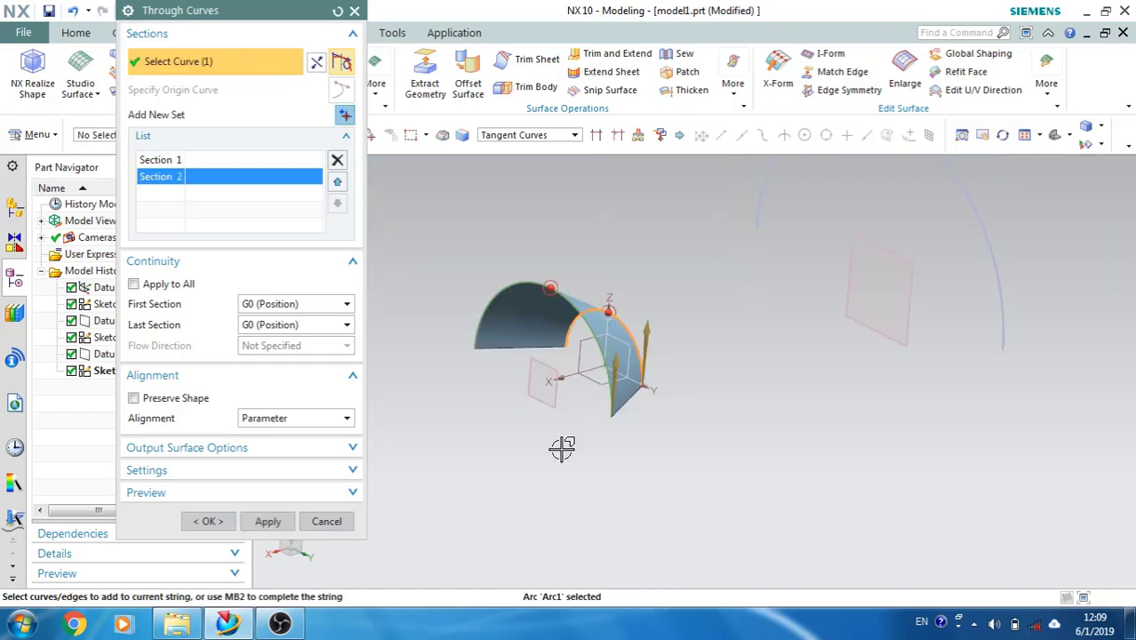
{"action": "middle_click", "coordinate": [751, 425]}
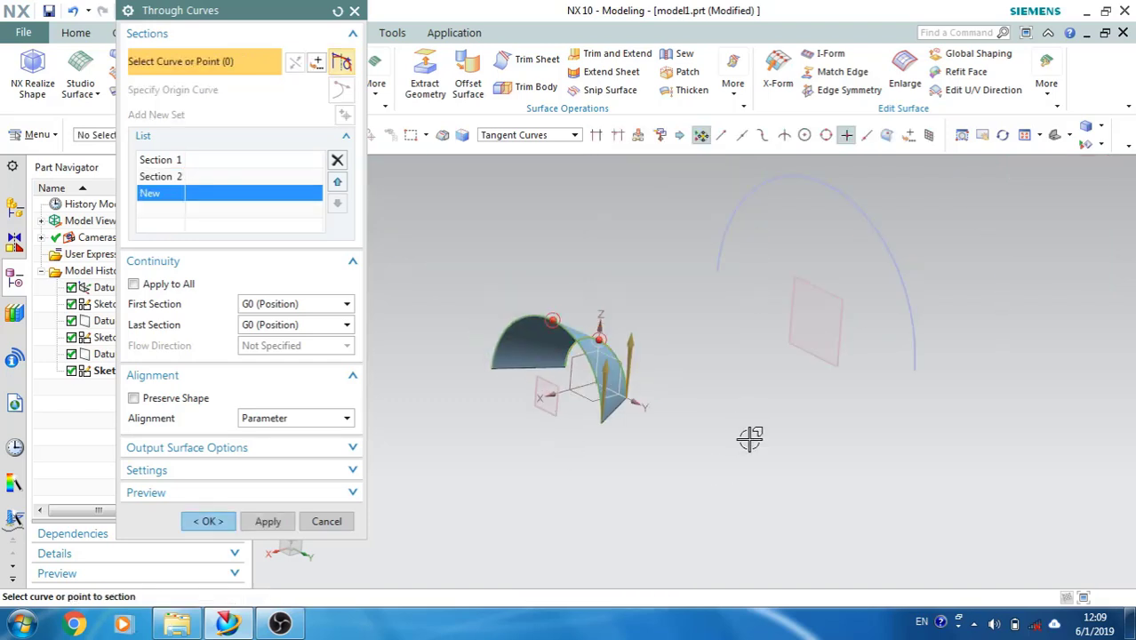
{"action": "left_click", "coordinate": [916, 358]}
{"action": "mouse_move", "coordinate": [684, 425]}
{"action": "middle_mouse_down"}
{"action": "mouse_move", "coordinate": [645, 432]}
{"action": "mouse_move", "coordinate": [642, 479]}
{"action": "mouse_move", "coordinate": [695, 426]}
{"action": "mouse_move", "coordinate": [715, 482]}
{"action": "mouse_move", "coordinate": [735, 497]}
{"action": "mouse_move", "coordinate": [714, 457]}
{"action": "mouse_move", "coordinate": [672, 464]}
{"action": "mouse_move", "coordinate": [685, 439]}
{"action": "mouse_move", "coordinate": [691, 446]}
{"action": "middle_mouse_up"}
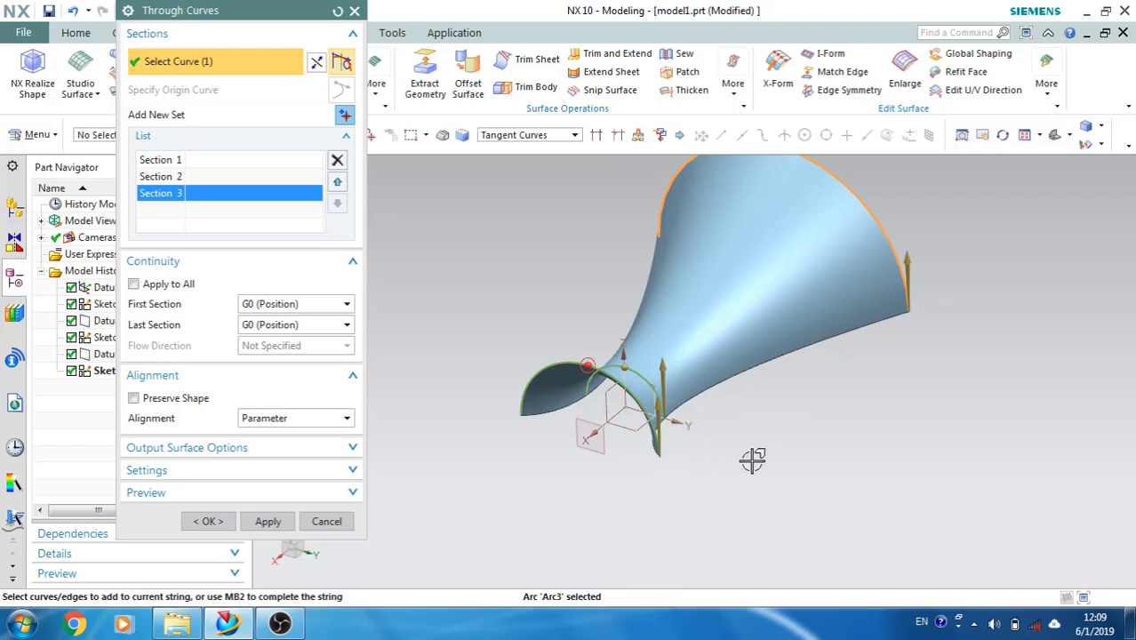
- Keep G0 (Position) continuity for the first section and create the Through Curves surface
{"action": "mouse_move", "coordinate": [752, 460]}
{"action": "middle_mouse_down"}
{"action": "mouse_move", "coordinate": [685, 450]}
{"action": "mouse_move", "coordinate": [704, 457]}
{"action": "mouse_move", "coordinate": [732, 441]}
{"action": "mouse_move", "coordinate": [737, 451]}
{"action": "middle_mouse_up"}
{"action": "left_click", "coordinate": [290, 309]}
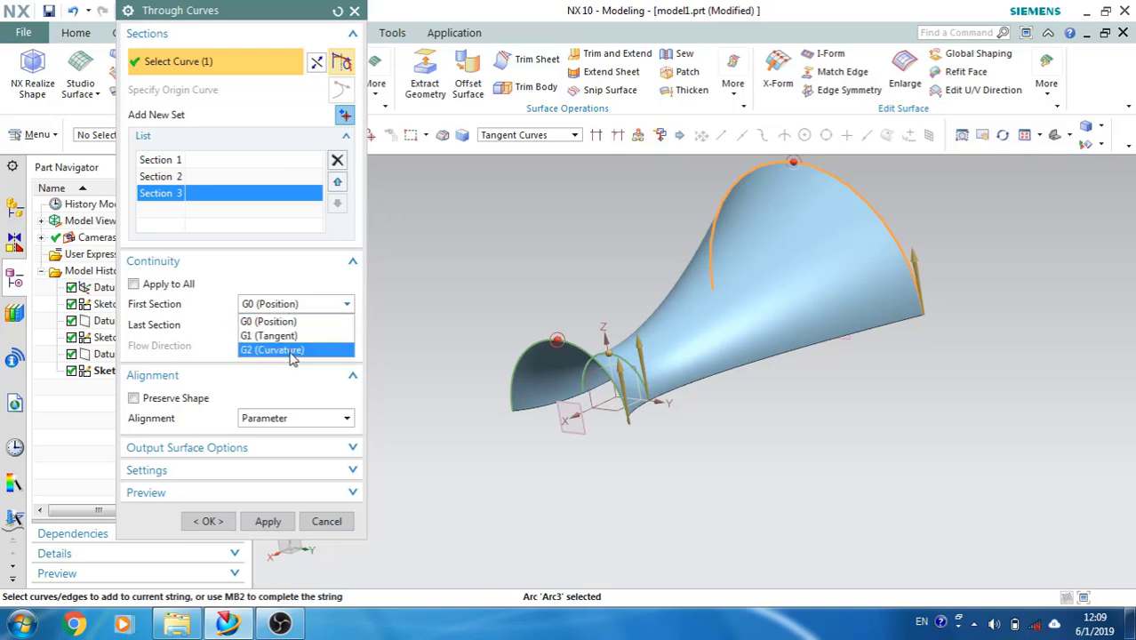
{"action": "left_click", "coordinate": [203, 327]}
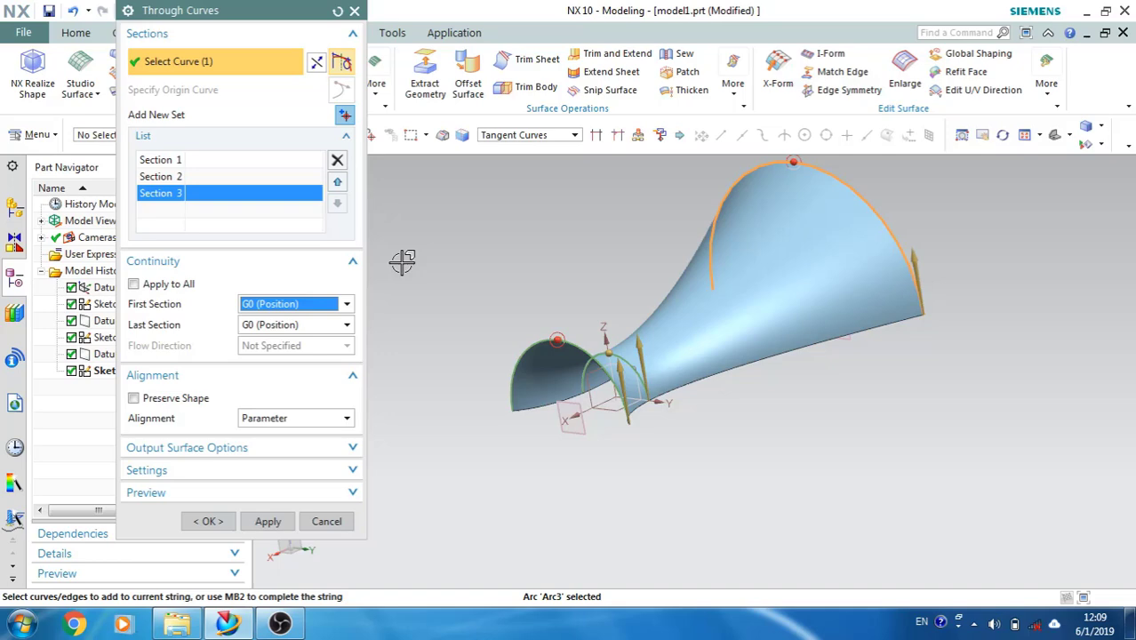
{"action": "left_click", "coordinate": [210, 523]}
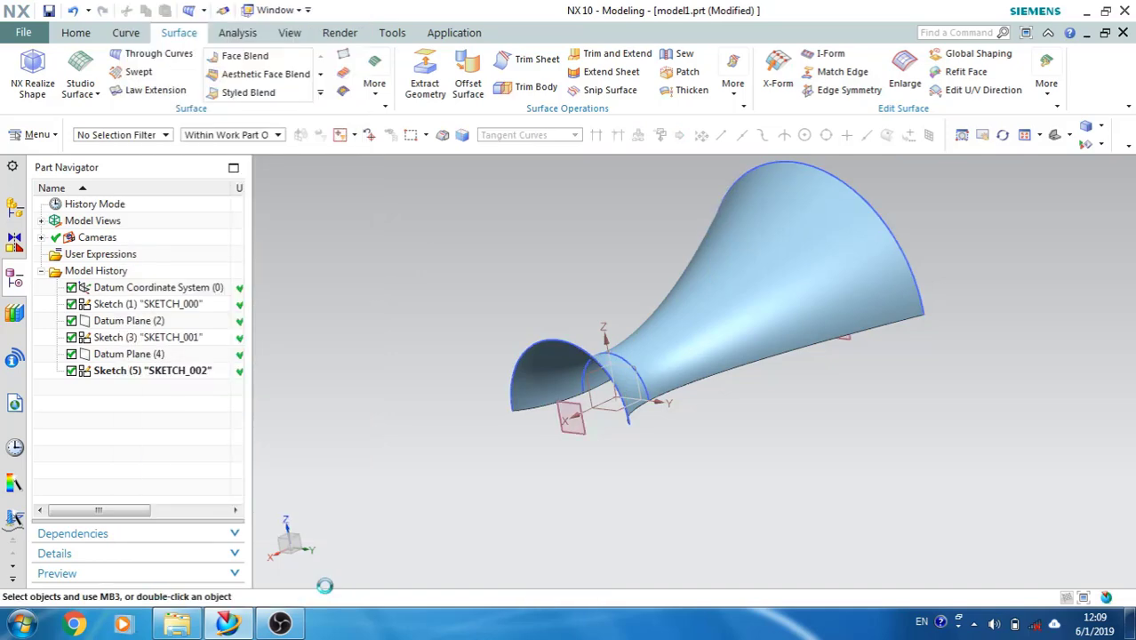
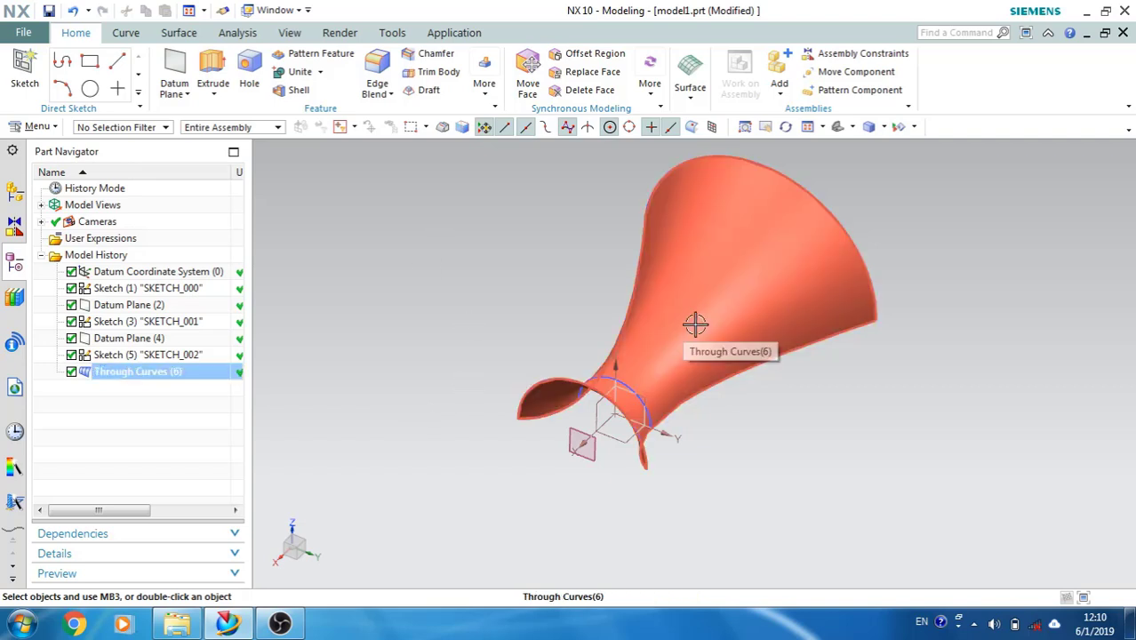
- Roll the model back before the Through Curves surface by making Sketch (5) "SKETCH_002" the current feature
{"action": "left_click", "coordinate": [163, 374]}
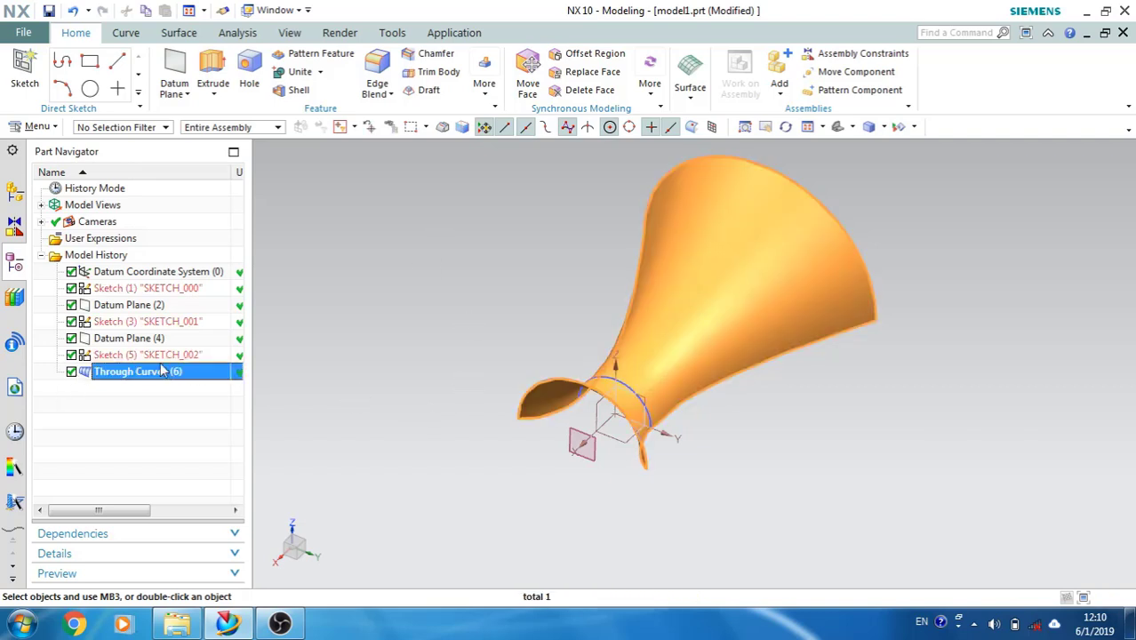
{"action": "right_click", "coordinate": [158, 355]}
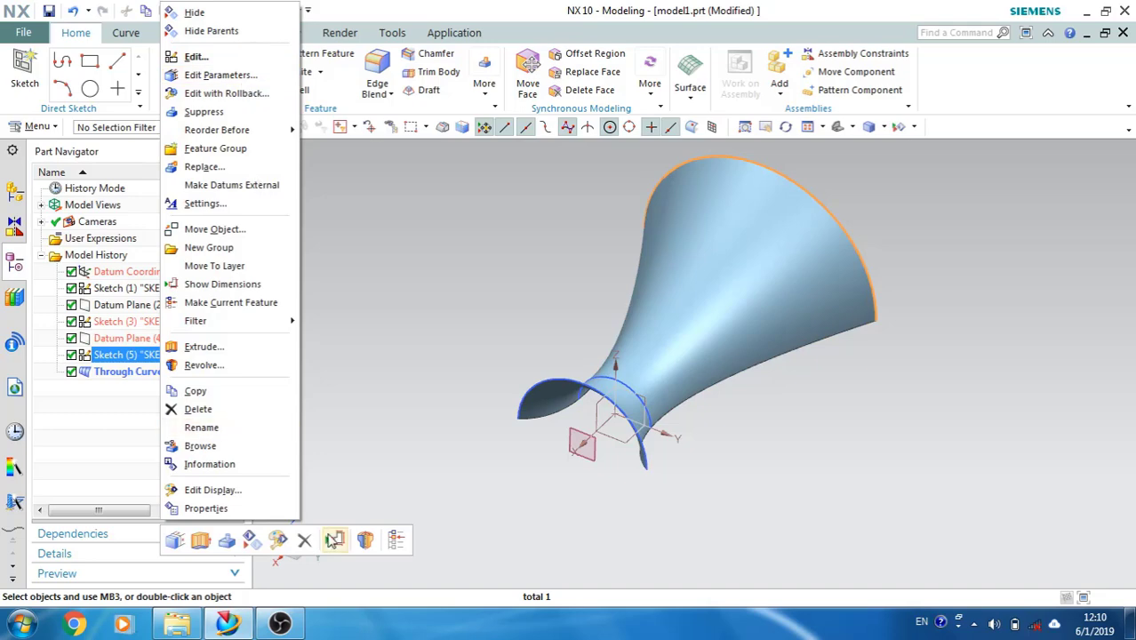
{"action": "left_click", "coordinate": [394, 541]}
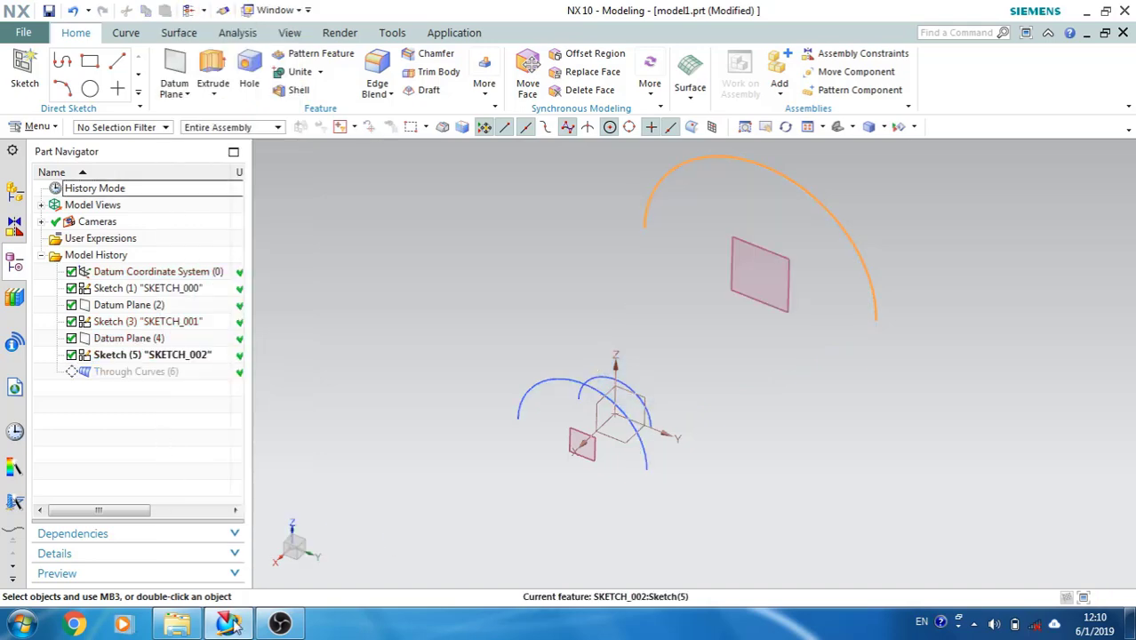
- Start a sketch on the XZ plane and draw a semicircular arc centred on the origin, radius about 295.3 mm
{"action": "left_click", "coordinate": [25, 71]}
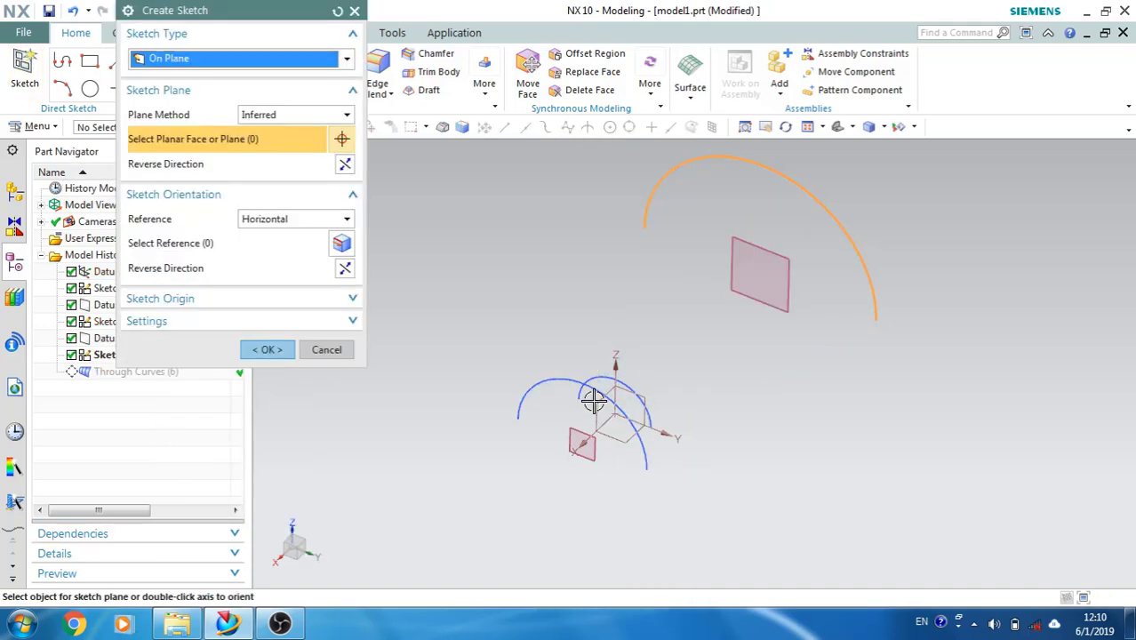
{"action": "left_click", "coordinate": [574, 436]}
{"action": "left_click", "coordinate": [257, 349]}
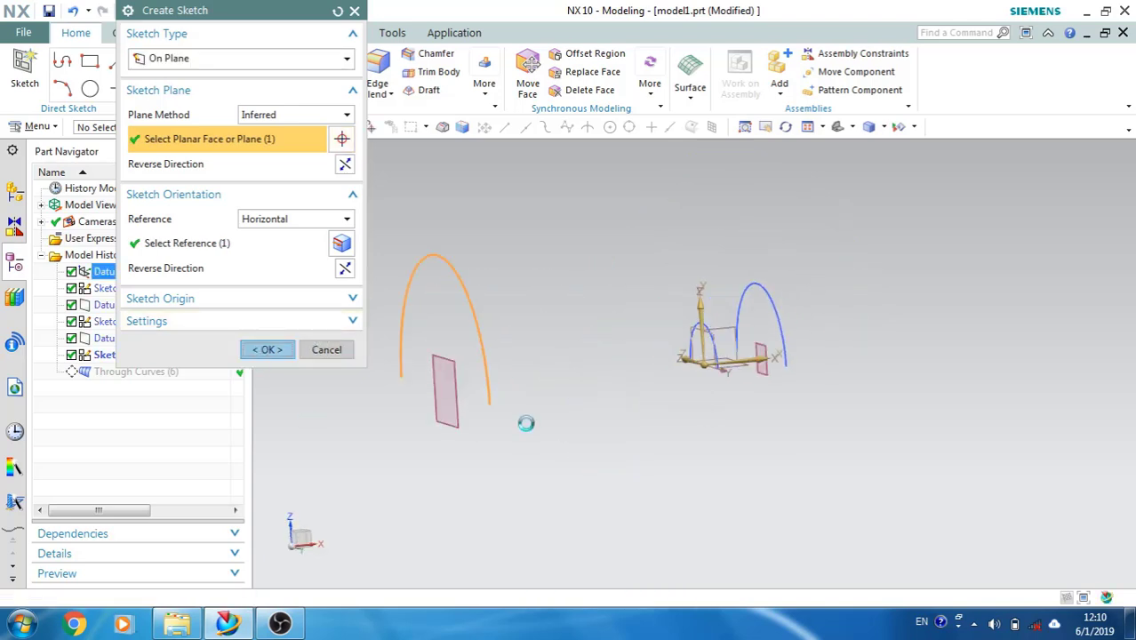
{"action": "left_click", "coordinate": [181, 64]}
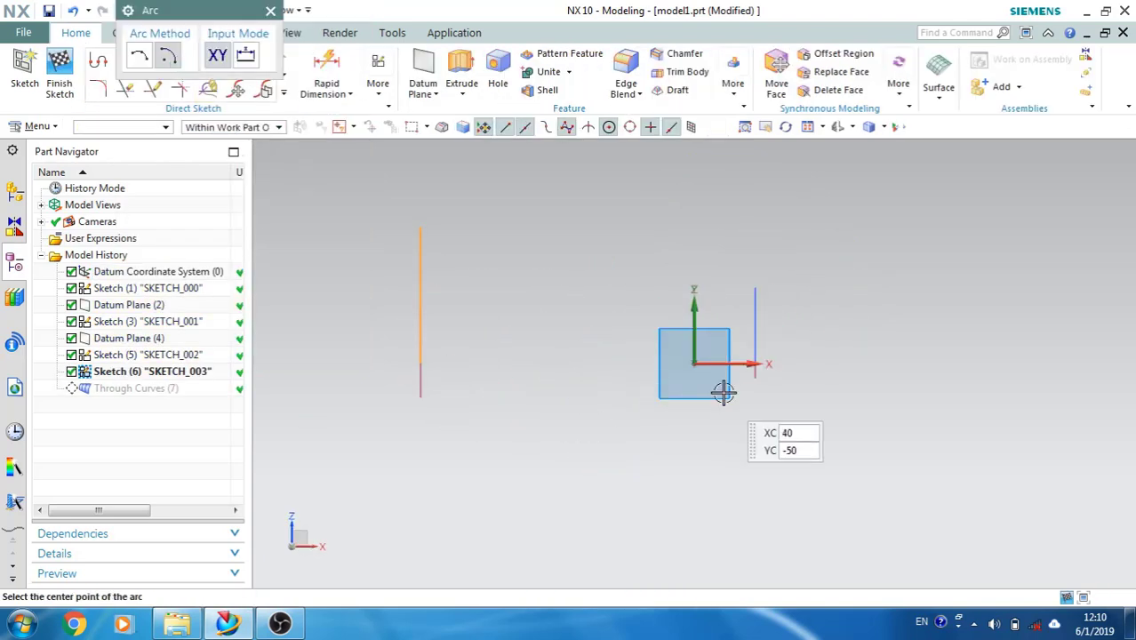
{"action": "left_click", "coordinate": [693, 363]}
{"action": "left_click", "coordinate": [516, 364]}
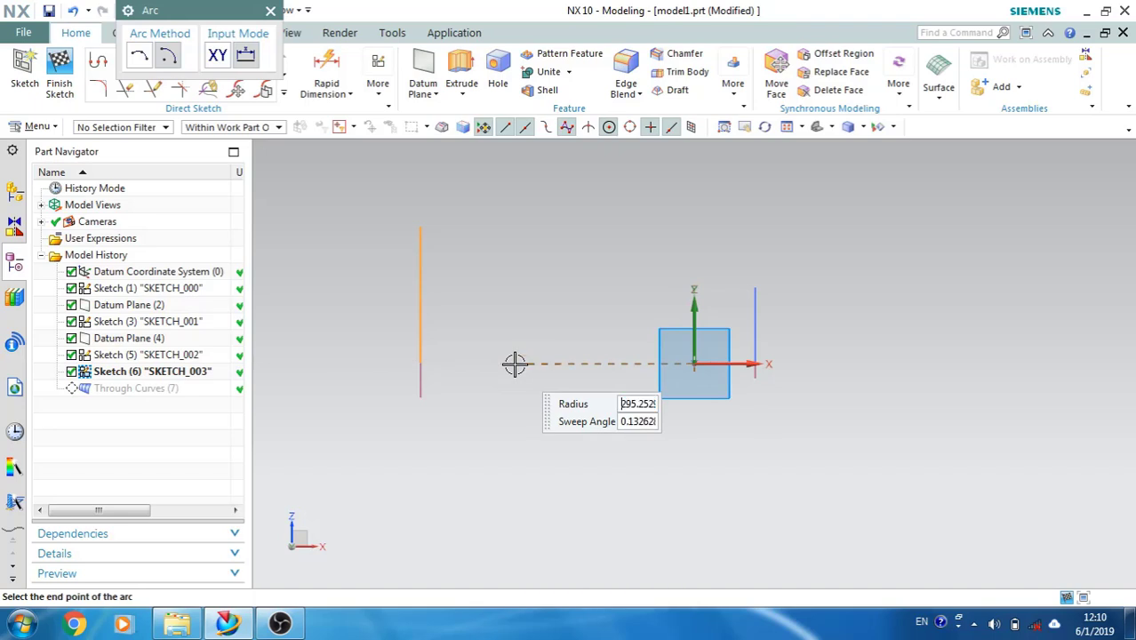
{"action": "left_click", "coordinate": [884, 364]}
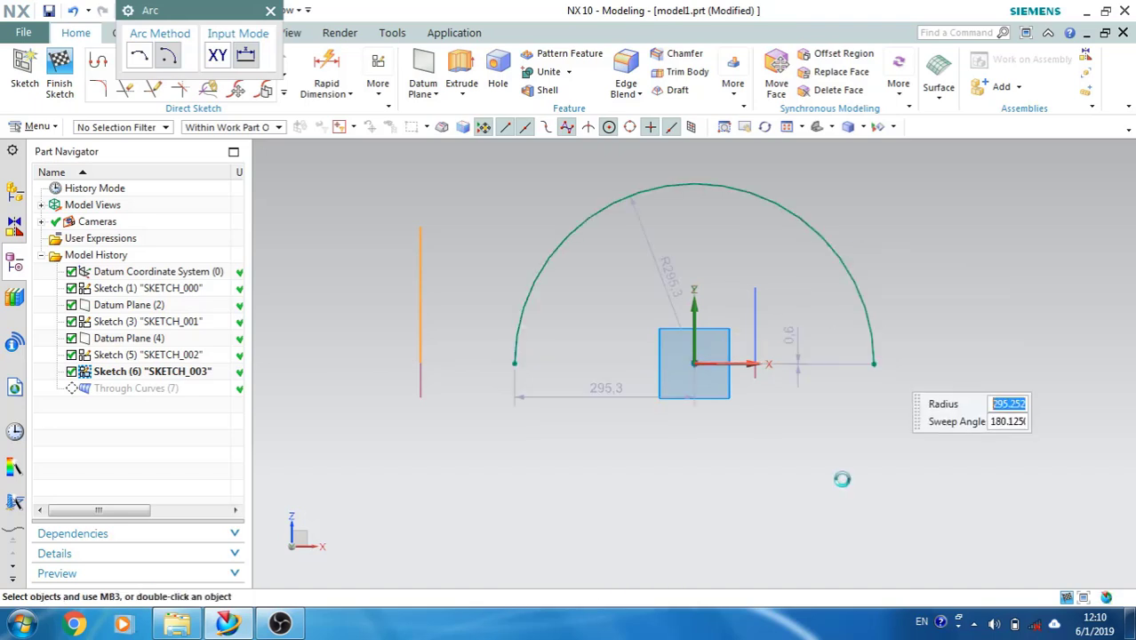
{"action": "key", "text": "Escape"}
- Constrain both endpoints of the new arc to the horizontal axis with Point on Curve
{"action": "key", "text": "c"}
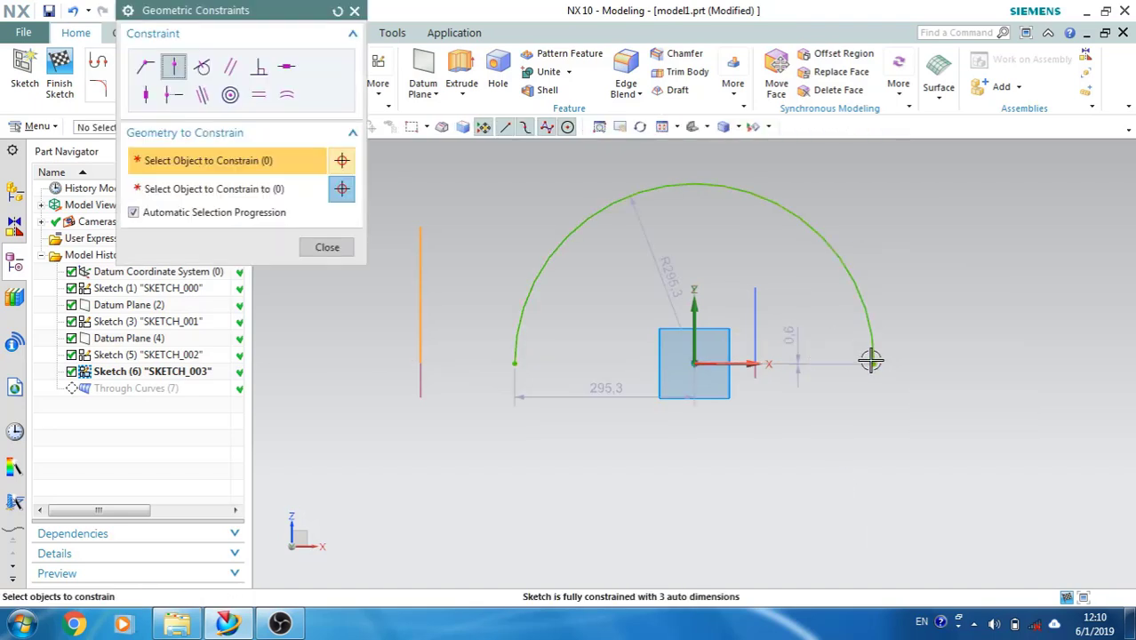
{"action": "left_click", "coordinate": [873, 364]}
{"action": "left_click", "coordinate": [741, 364]}
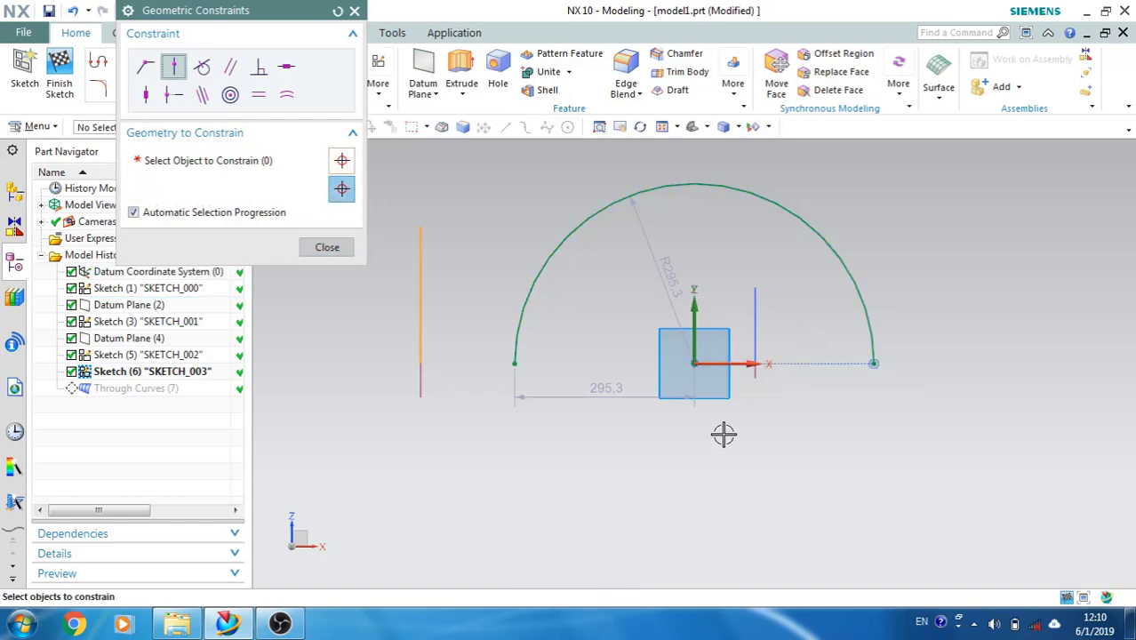
{"action": "left_click", "coordinate": [517, 364]}
{"action": "left_click", "coordinate": [729, 363]}
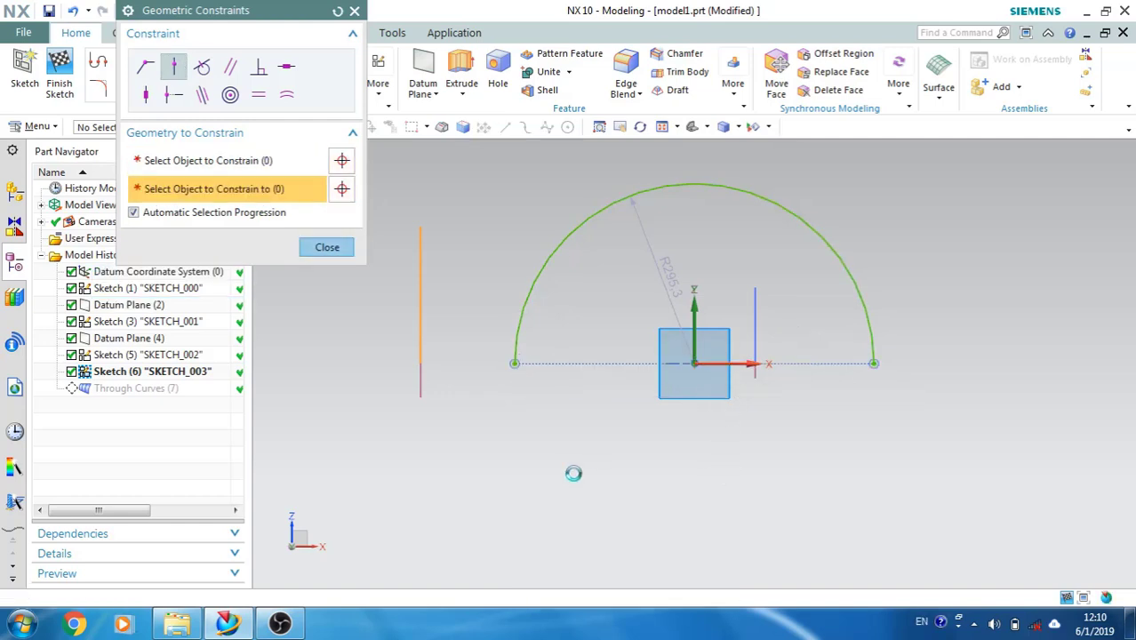
{"action": "left_click", "coordinate": [311, 253]}
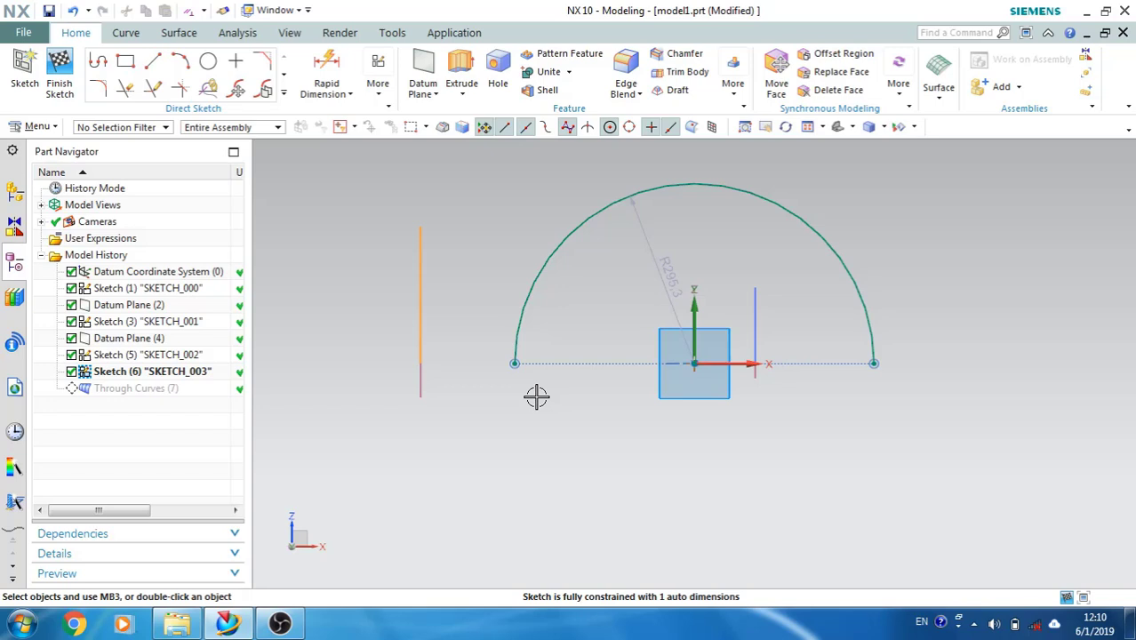
- Close the semicircle on the XZ plane with a straight line between the arc's two endpoints
{"action": "middle_click_drag", "start_coordinate": [558, 403], "coordinate": [531, 422]}
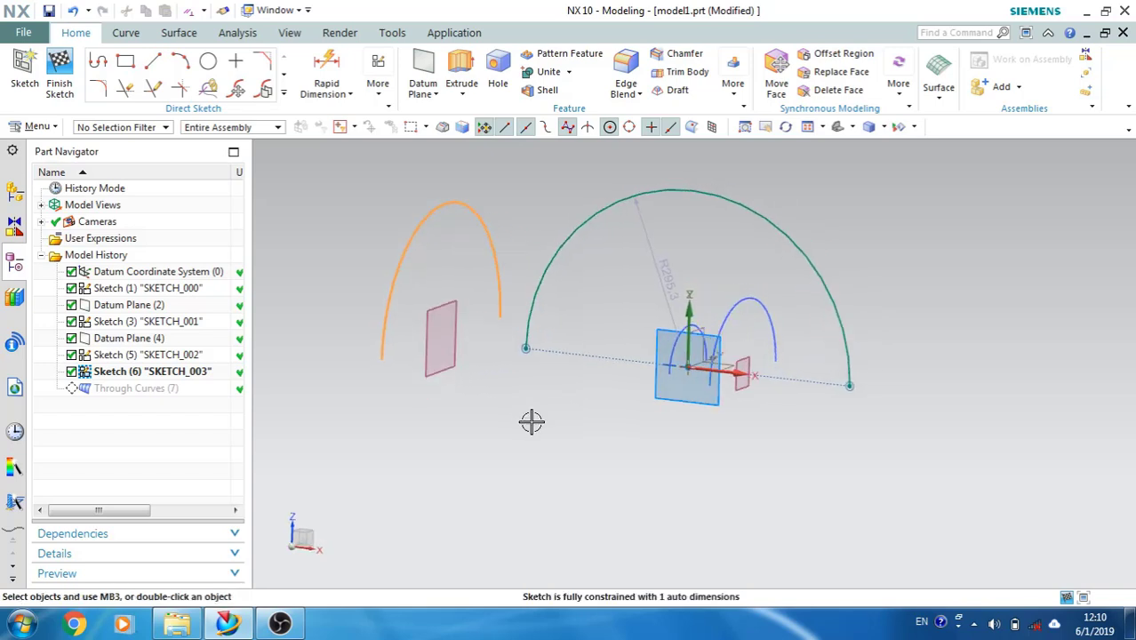
{"action": "middle_click_drag", "start_coordinate": [601, 425], "coordinate": [453, 418]}
{"action": "key", "text": "F8"}
{"action": "left_click", "coordinate": [153, 60]}
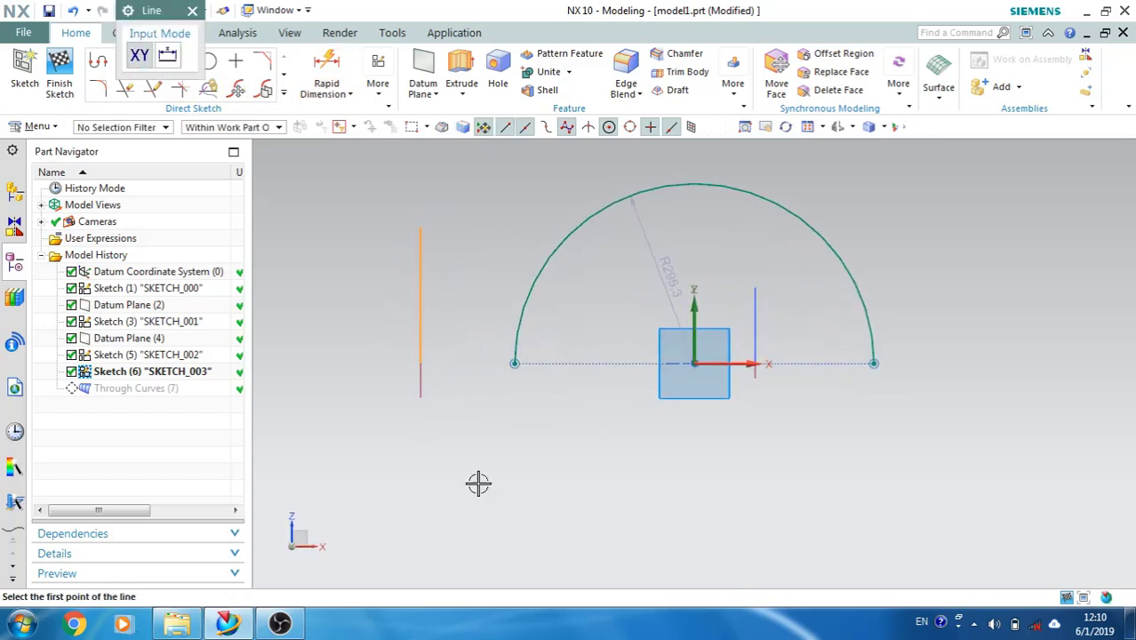
{"action": "left_click", "coordinate": [515, 363]}
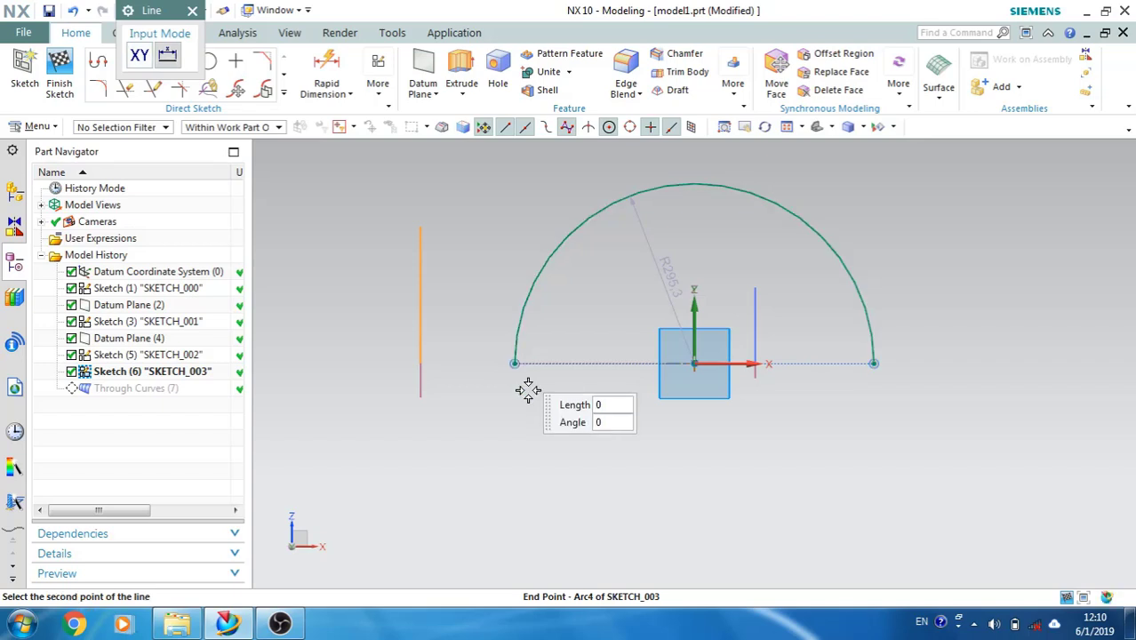
{"action": "left_click", "coordinate": [876, 363]}
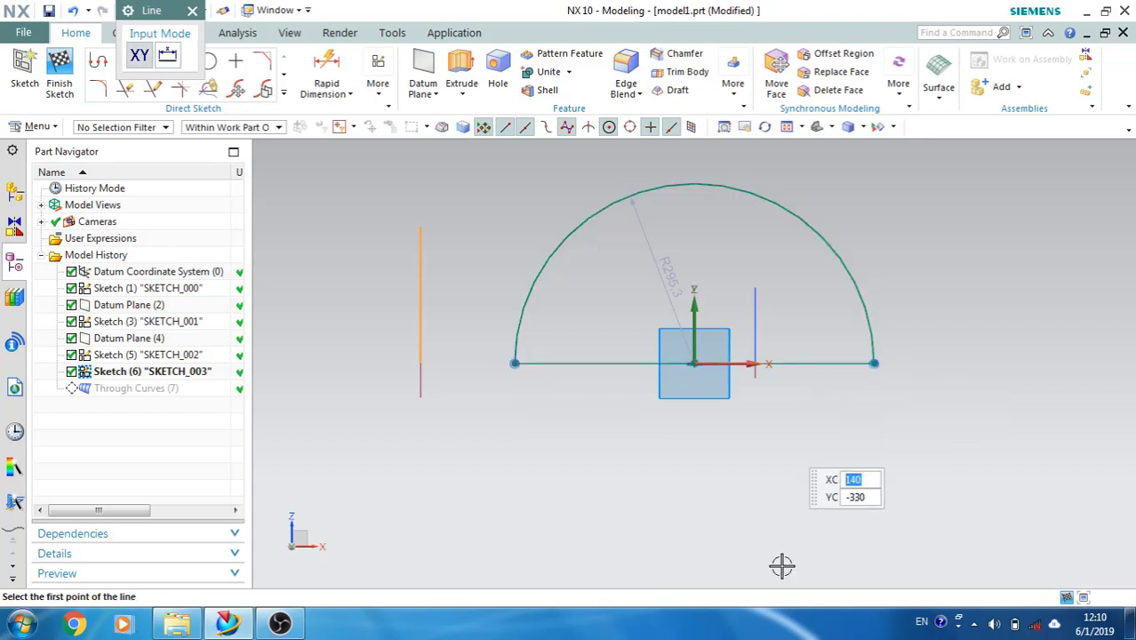
- Finish the semicircle sketch on the XZ plane and extrude it as a sheet body from -99 mm to 460 mm
{"action": "left_click", "coordinate": [192, 12]}
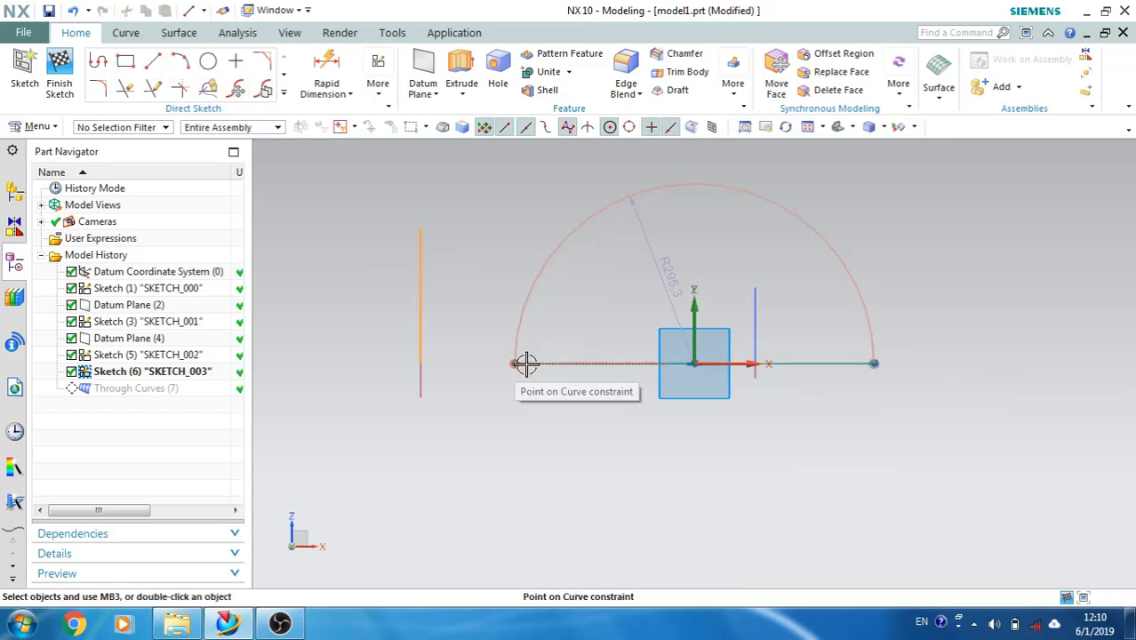
{"action": "left_click", "coordinate": [59, 75]}
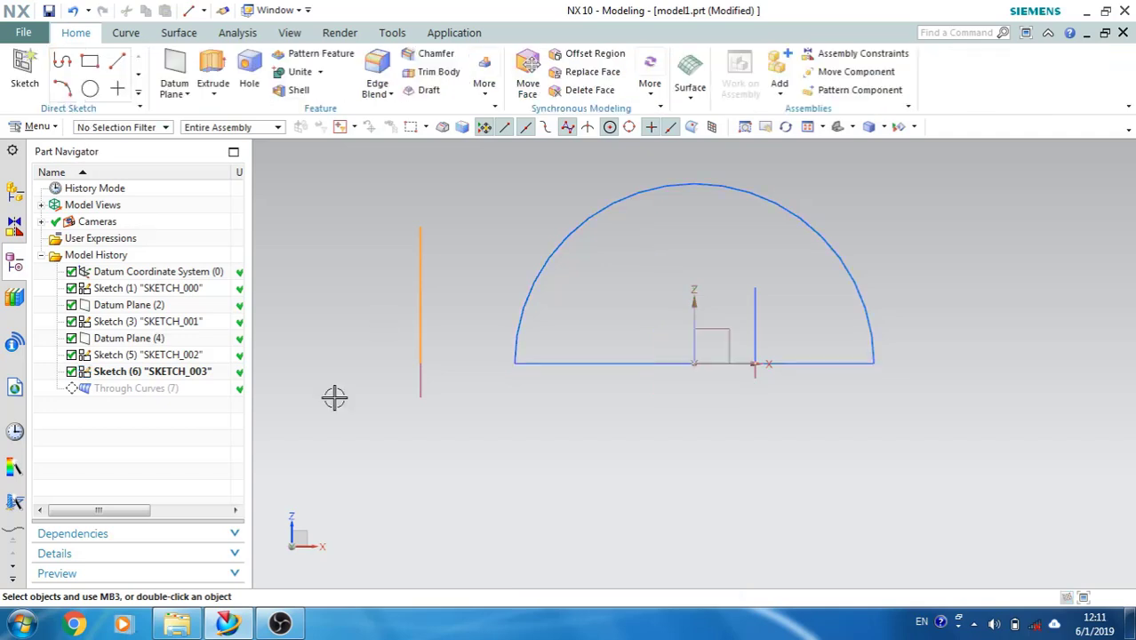
{"action": "mouse_move", "coordinate": [333, 398]}
{"action": "middle_mouse_down"}
{"action": "mouse_move", "coordinate": [436, 338]}
{"action": "mouse_move", "coordinate": [423, 354]}
{"action": "middle_mouse_up"}
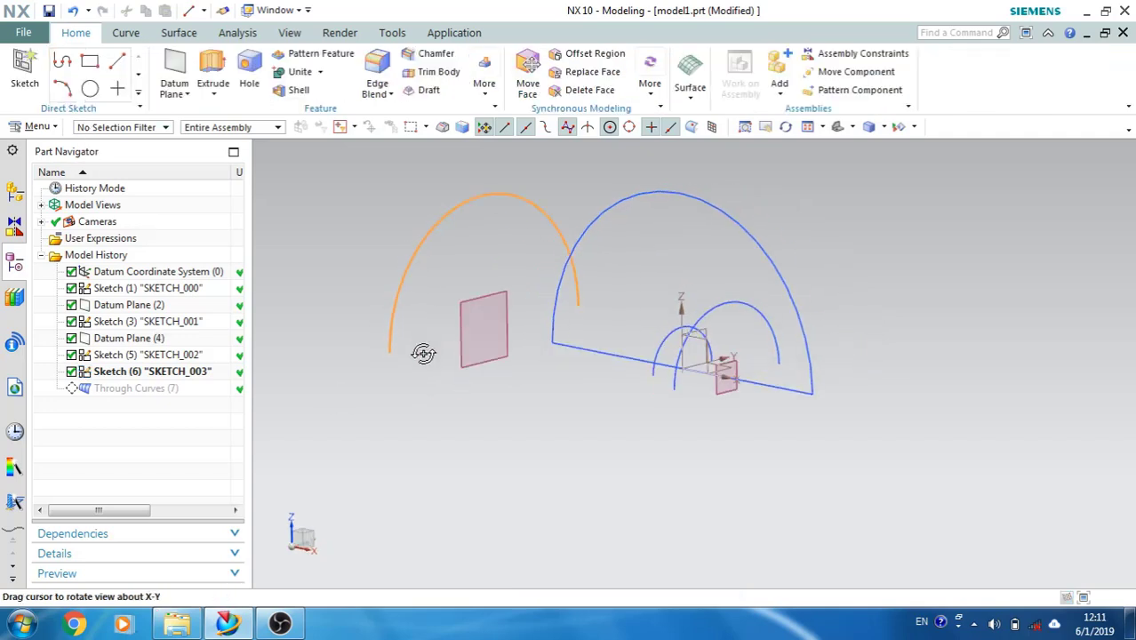
{"action": "left_click", "coordinate": [212, 72]}
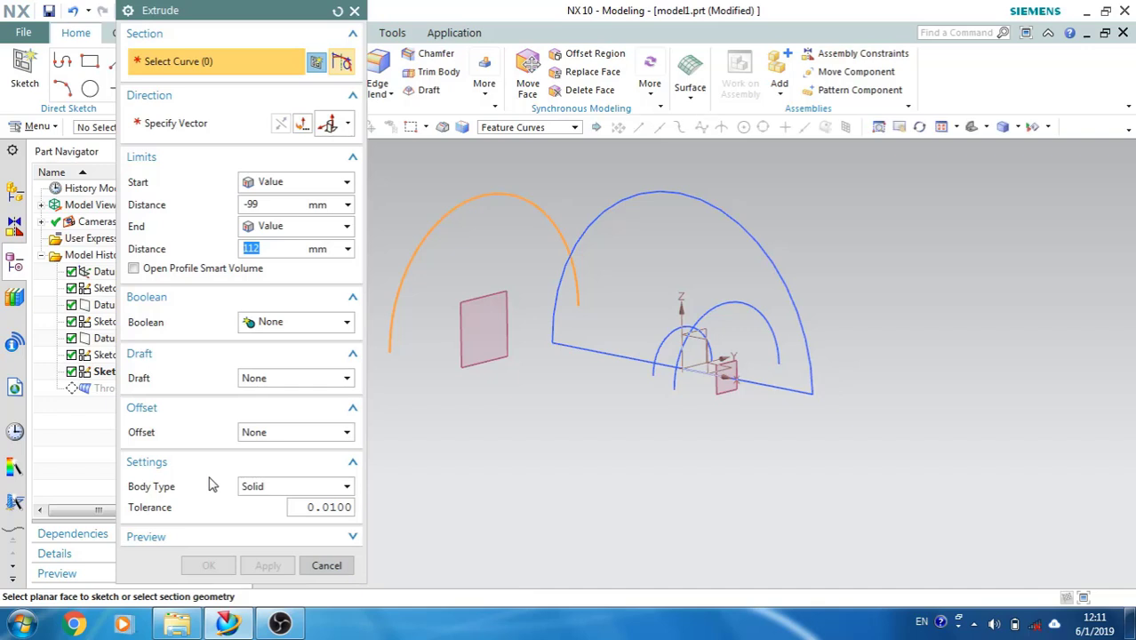
{"action": "left_click", "coordinate": [566, 351]}
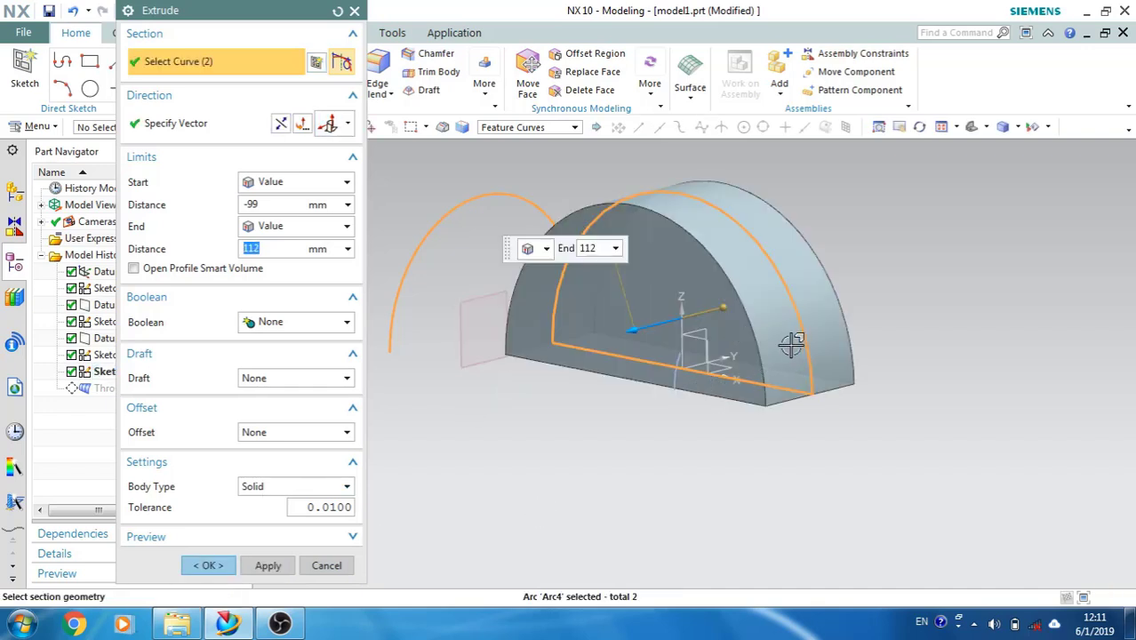
{"action": "left_click_drag", "start_coordinate": [630, 329], "coordinate": [492, 386]}
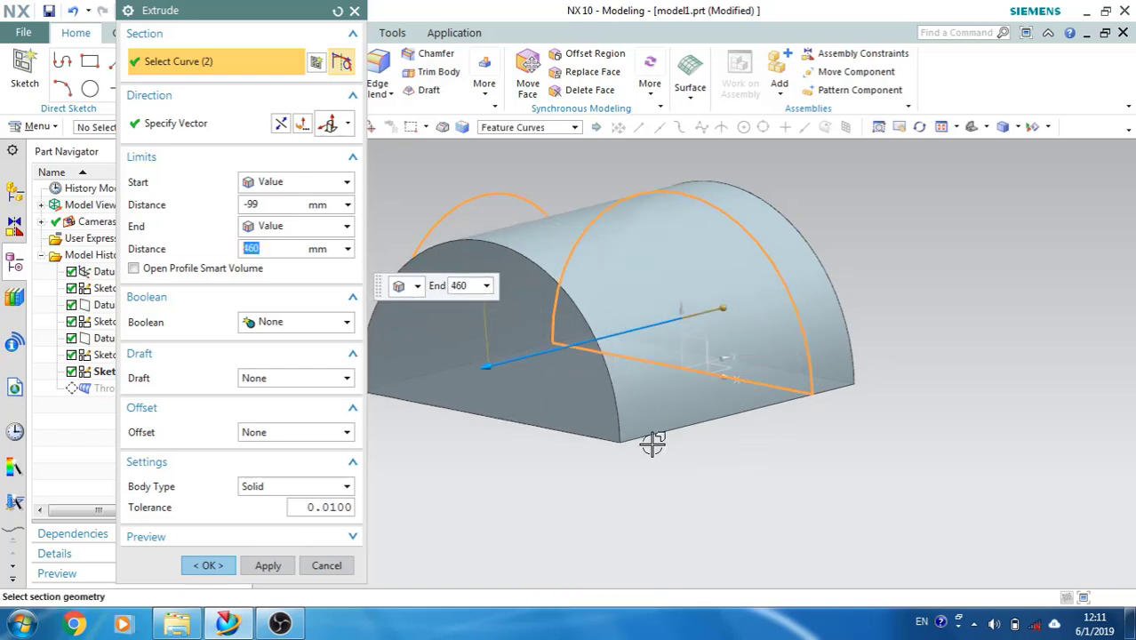
{"action": "left_click", "coordinate": [252, 488]}
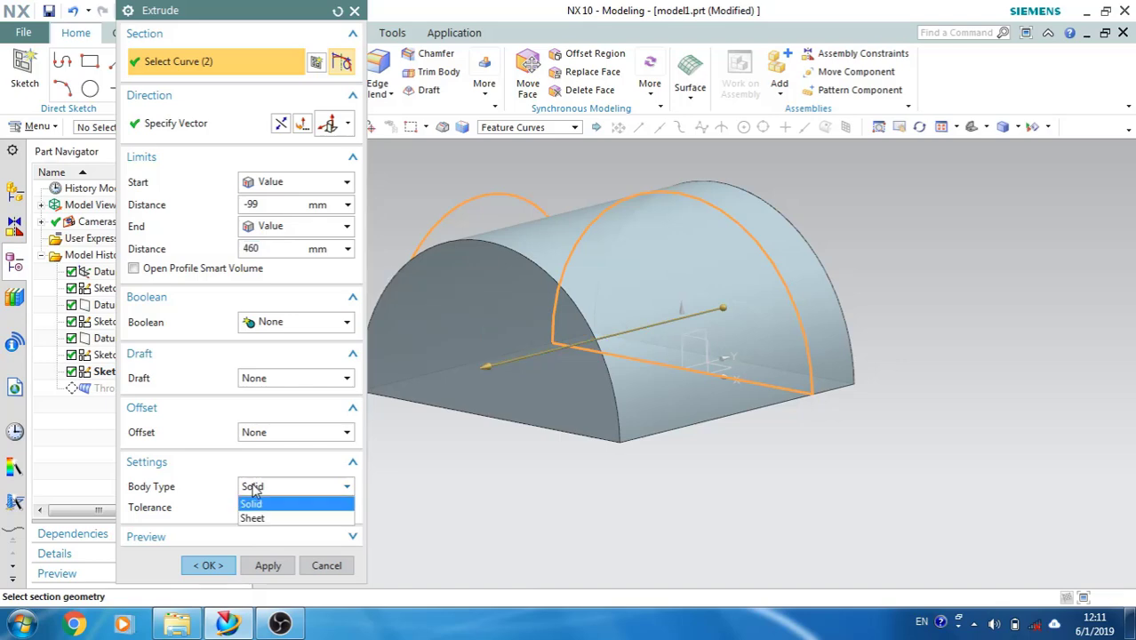
{"action": "left_click", "coordinate": [272, 519]}
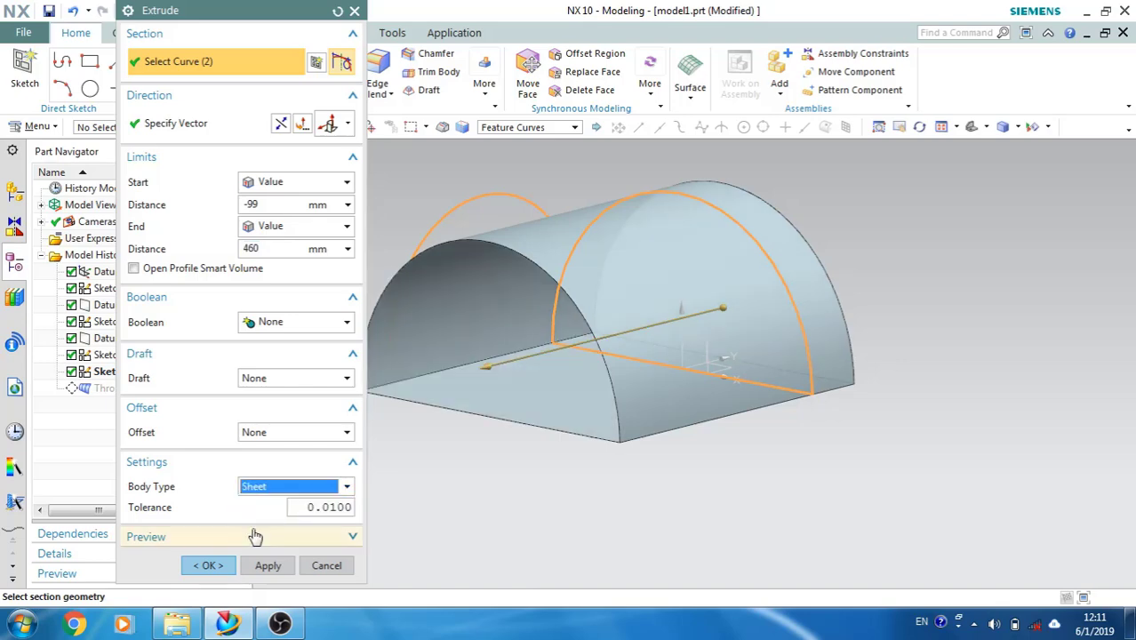
{"action": "left_click", "coordinate": [210, 566]}
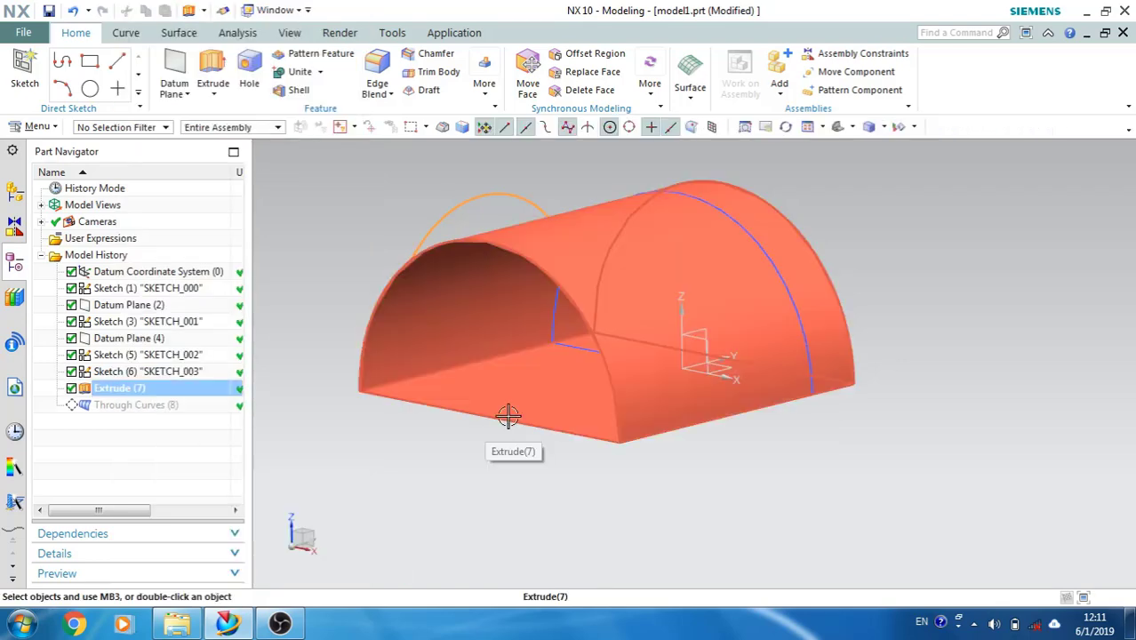
- Delete the extruded semicircular sheet body from the model history
{"action": "middle_click_drag", "start_coordinate": [507, 413], "coordinate": [520, 490]}
{"action": "scroll", "coordinate": [417, 507], "scroll_direction": "up", "scroll_amount": 2}
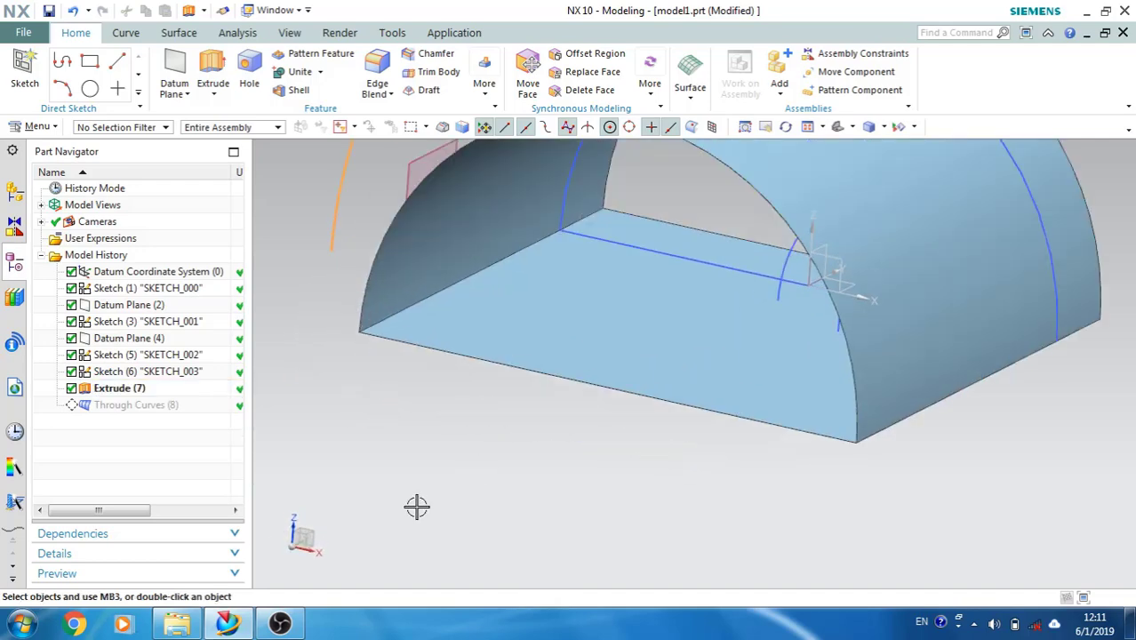
{"action": "right_click", "coordinate": [131, 388]}
{"action": "left_click", "coordinate": [177, 327]}
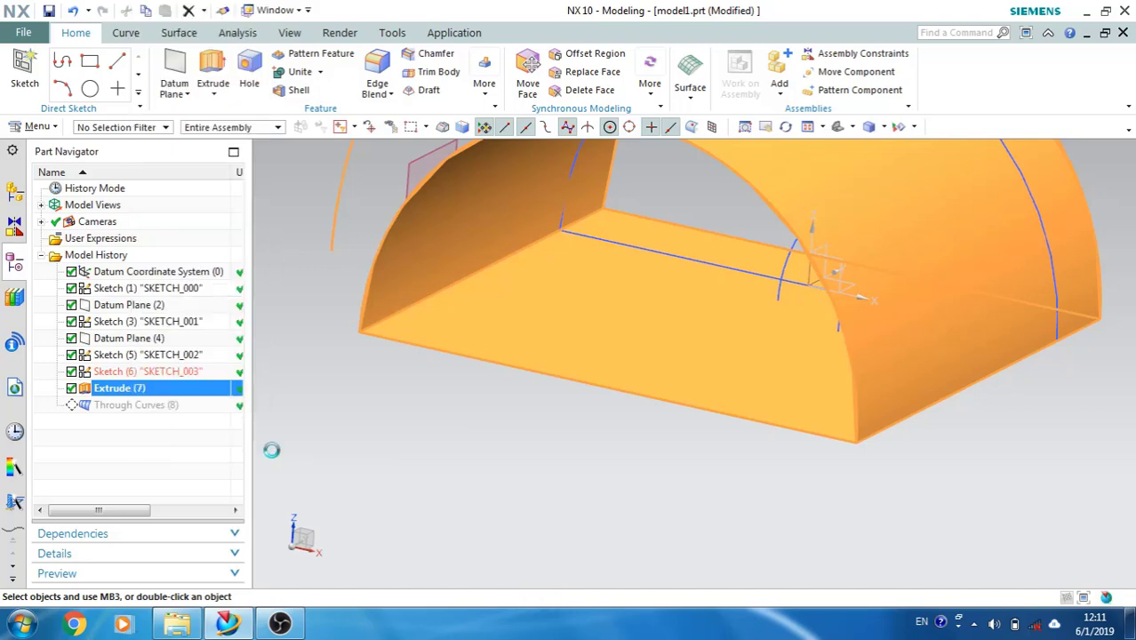
- Delete Sketch (6) "SKETCH_003", the closed semicircle on the XZ plane
{"action": "scroll", "coordinate": [609, 395], "scroll_direction": "up", "scroll_amount": 1}
{"action": "middle_click_drag", "start_coordinate": [609, 396], "coordinate": [519, 468], "text": "shift"}
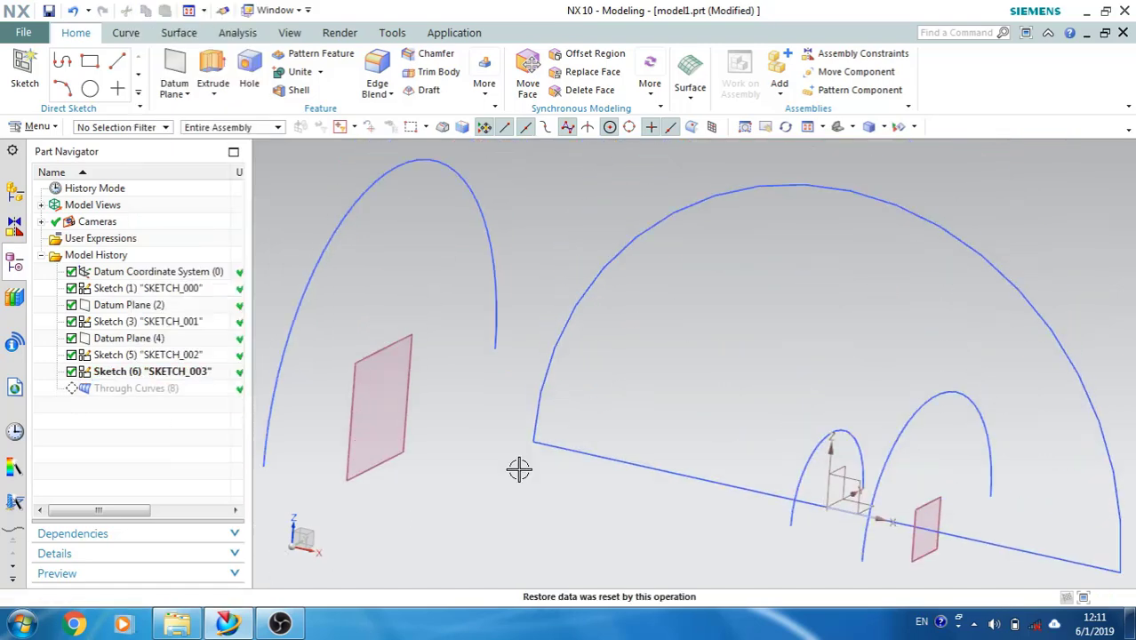
{"action": "right_click", "coordinate": [121, 391]}
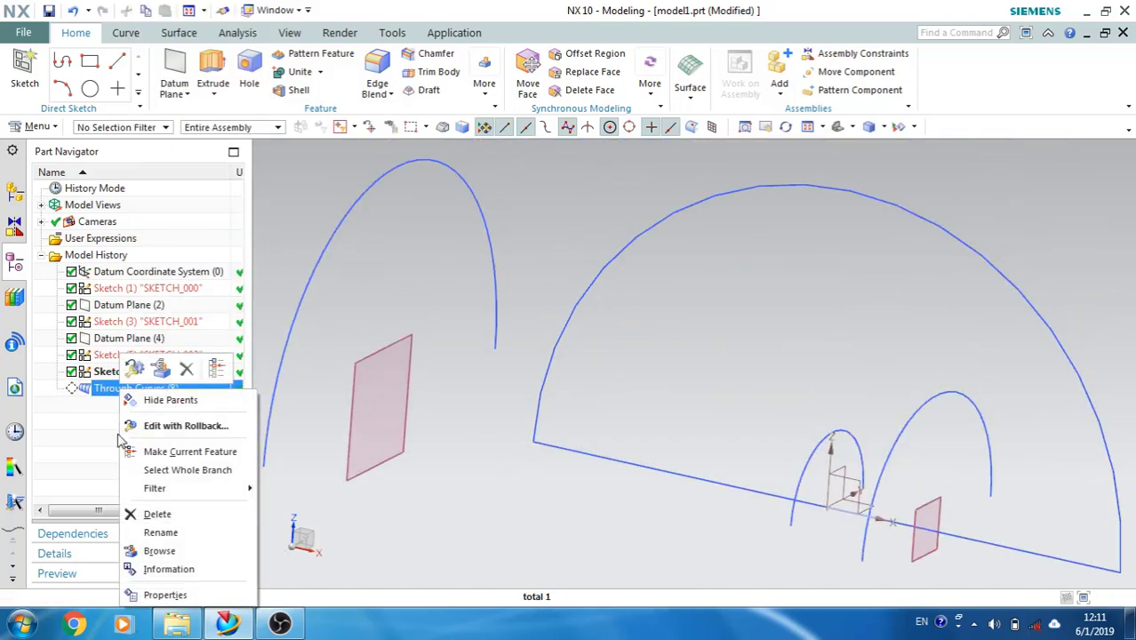
{"action": "left_click", "coordinate": [124, 372]}
{"action": "right_click", "coordinate": [125, 371]}
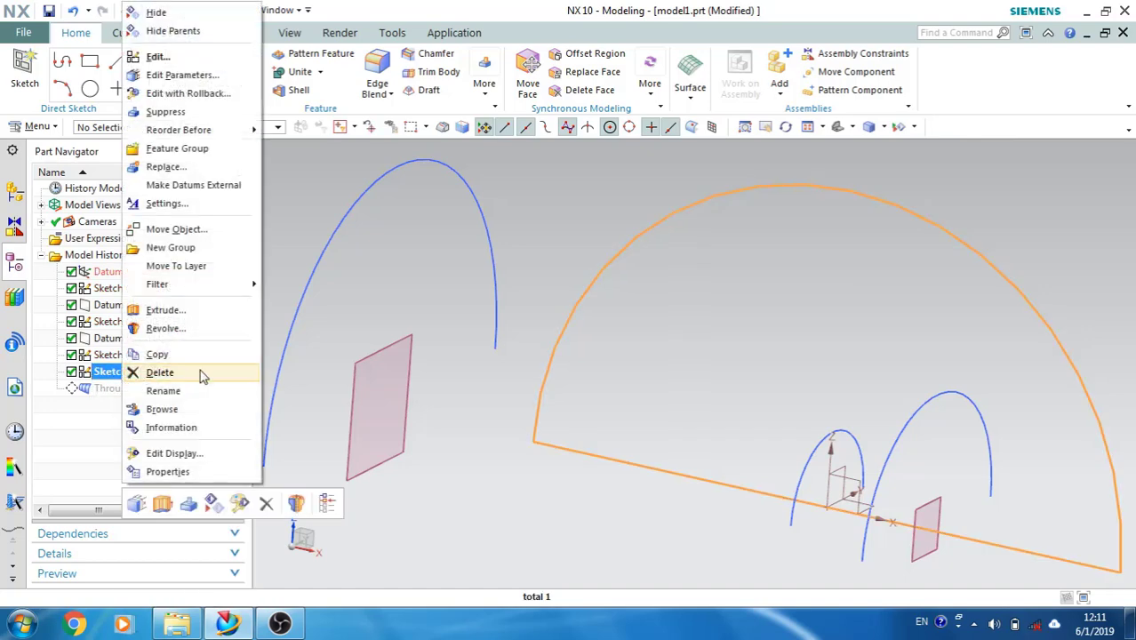
{"action": "left_click", "coordinate": [211, 378]}
- Update the model to the end of its history to restore the Through Curves surface, and inspect the surface
{"action": "right_click", "coordinate": [123, 420]}
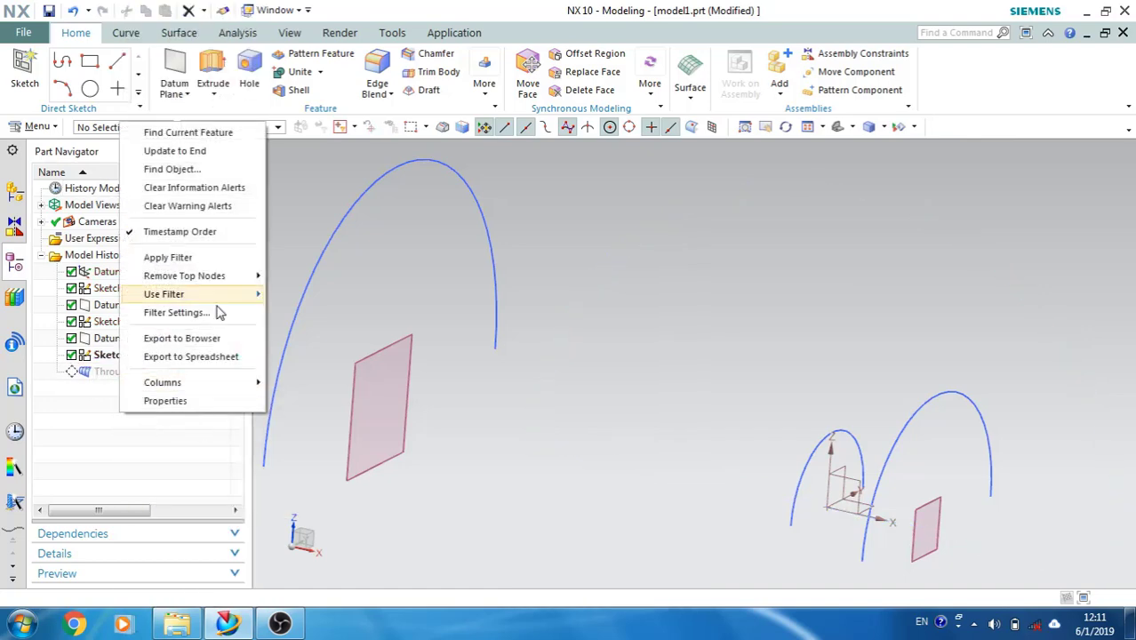
{"action": "left_click", "coordinate": [177, 147]}
{"action": "left_click", "coordinate": [114, 378]}
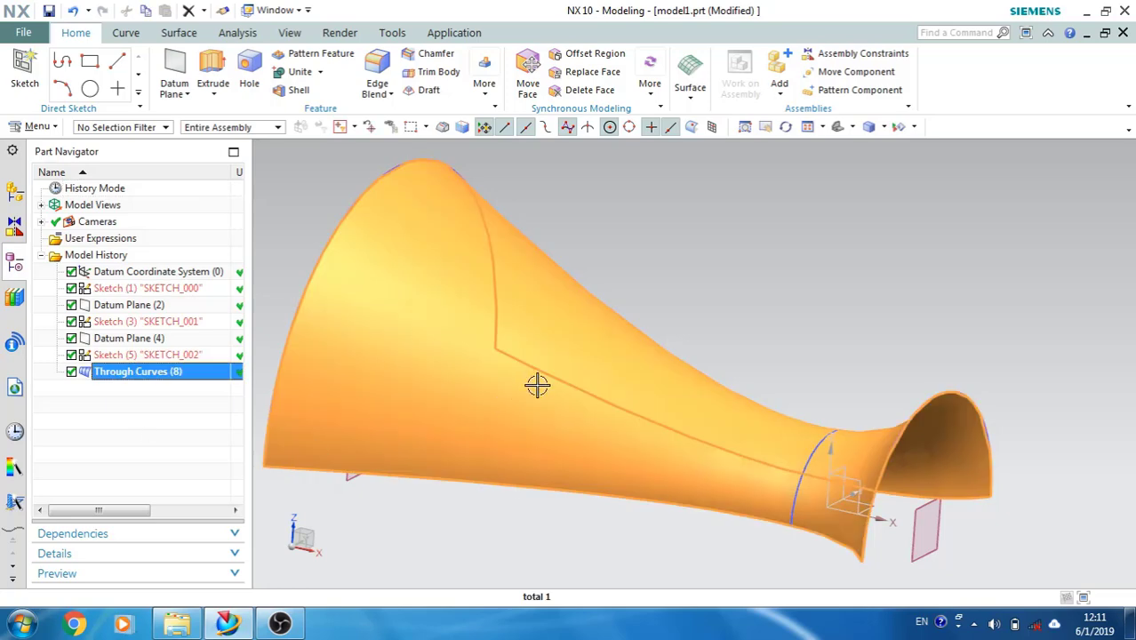
{"action": "scroll", "coordinate": [538, 386], "scroll_direction": "down", "scroll_amount": 3}
{"action": "middle_click_drag", "start_coordinate": [540, 385], "coordinate": [574, 398]}
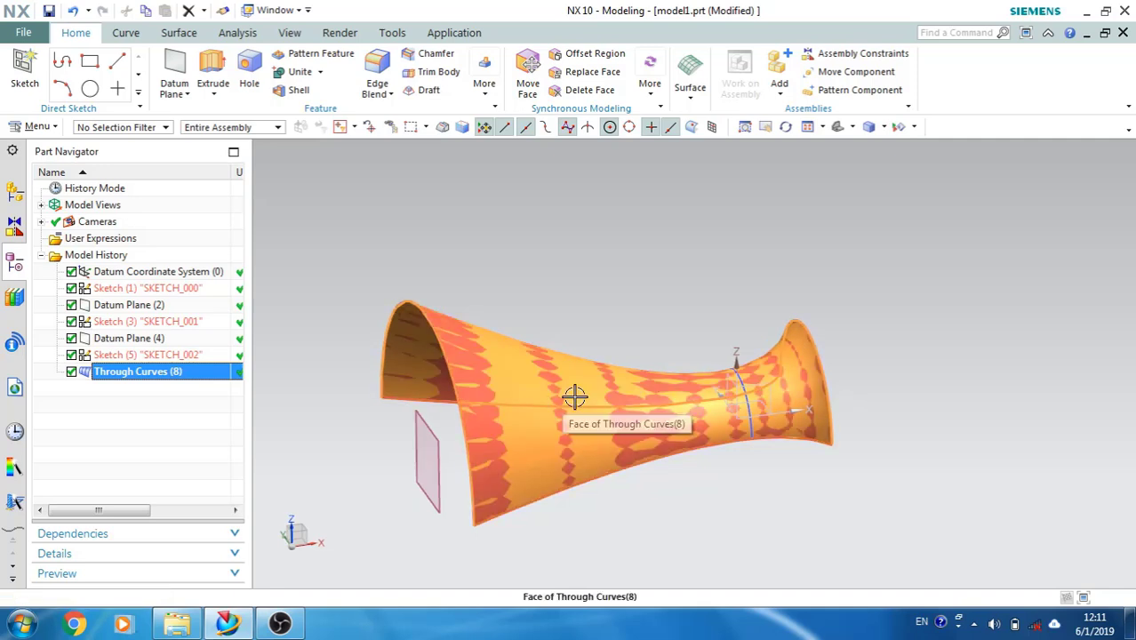
{"action": "key", "text": "Escape"}
{"action": "key", "text": "ctrl+f"}
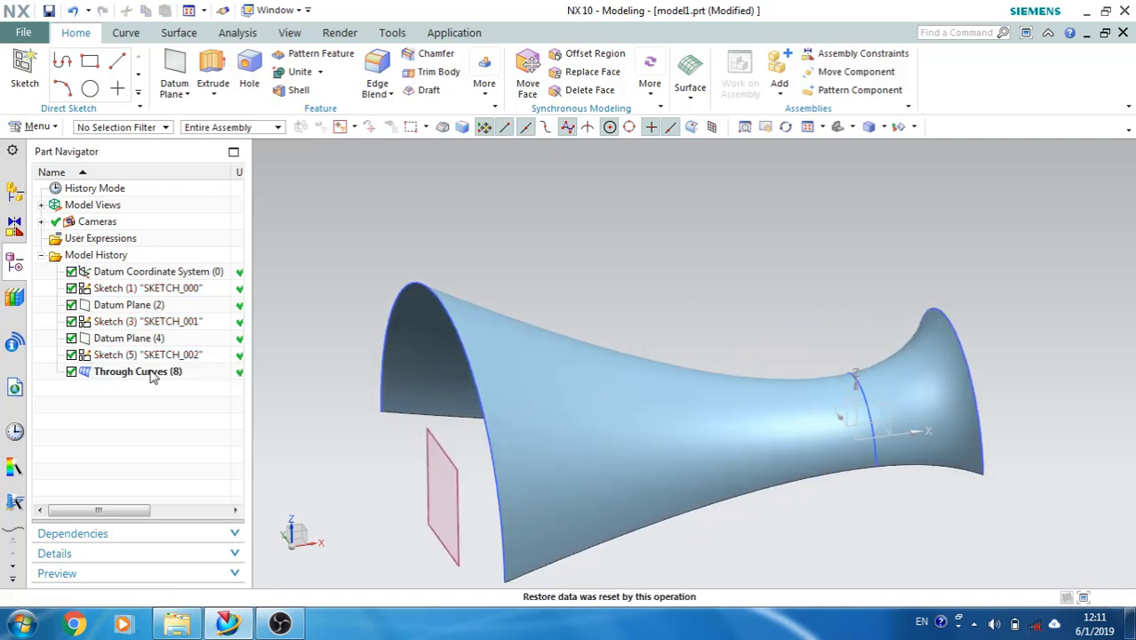
{"action": "left_click", "coordinate": [178, 32]}
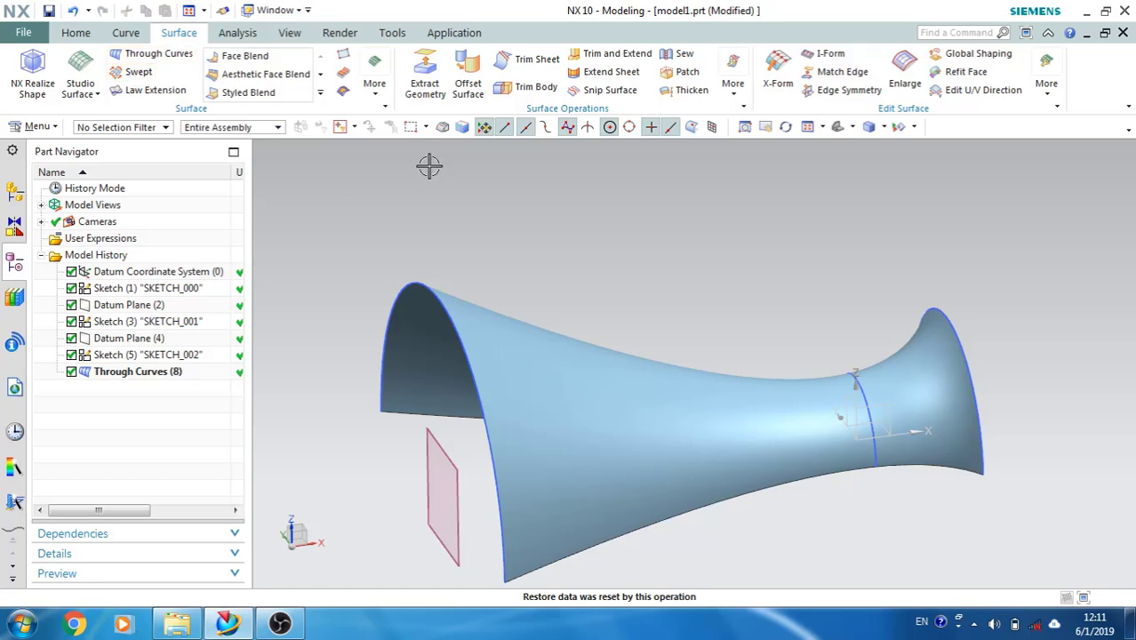
{"action": "left_click", "coordinate": [137, 73]}
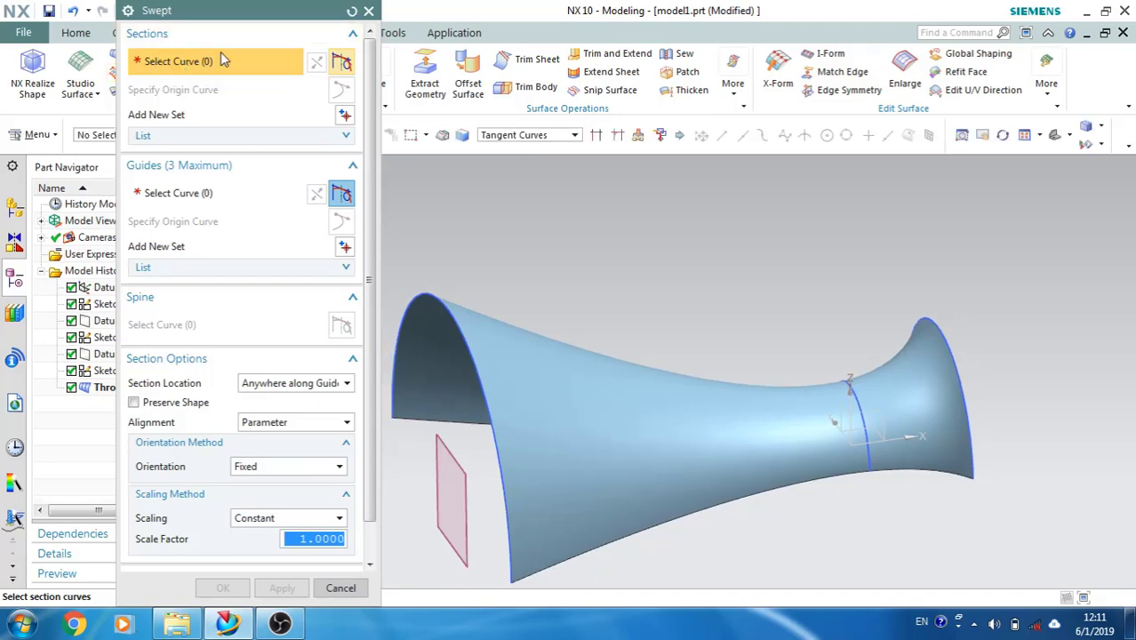
{"action": "left_click", "coordinate": [203, 193]}
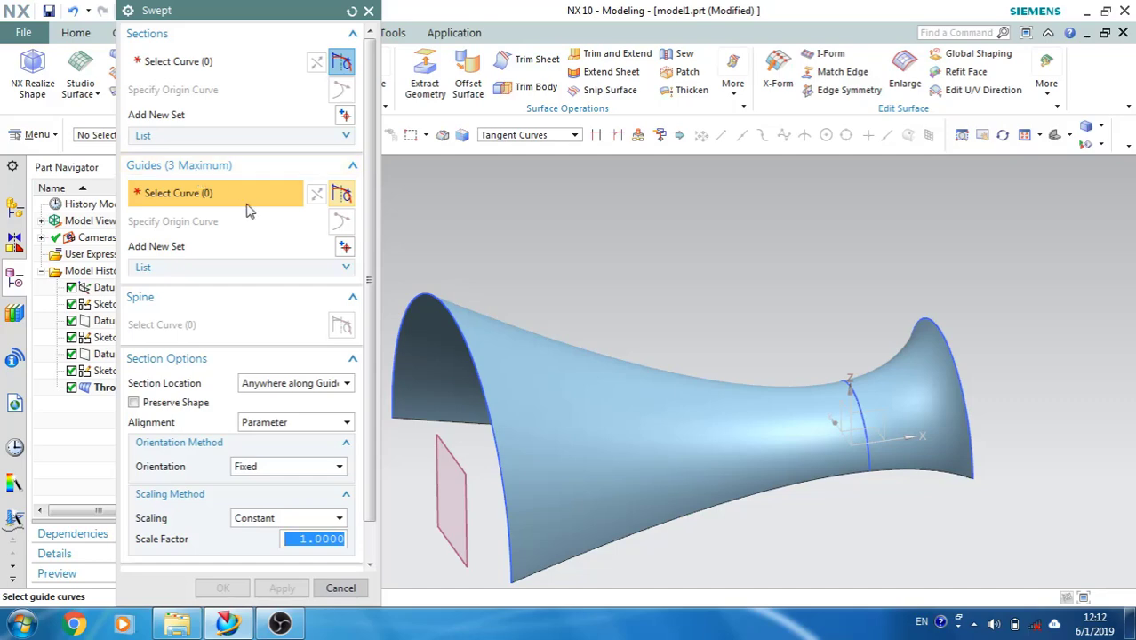
{"action": "left_click", "coordinate": [369, 11]}
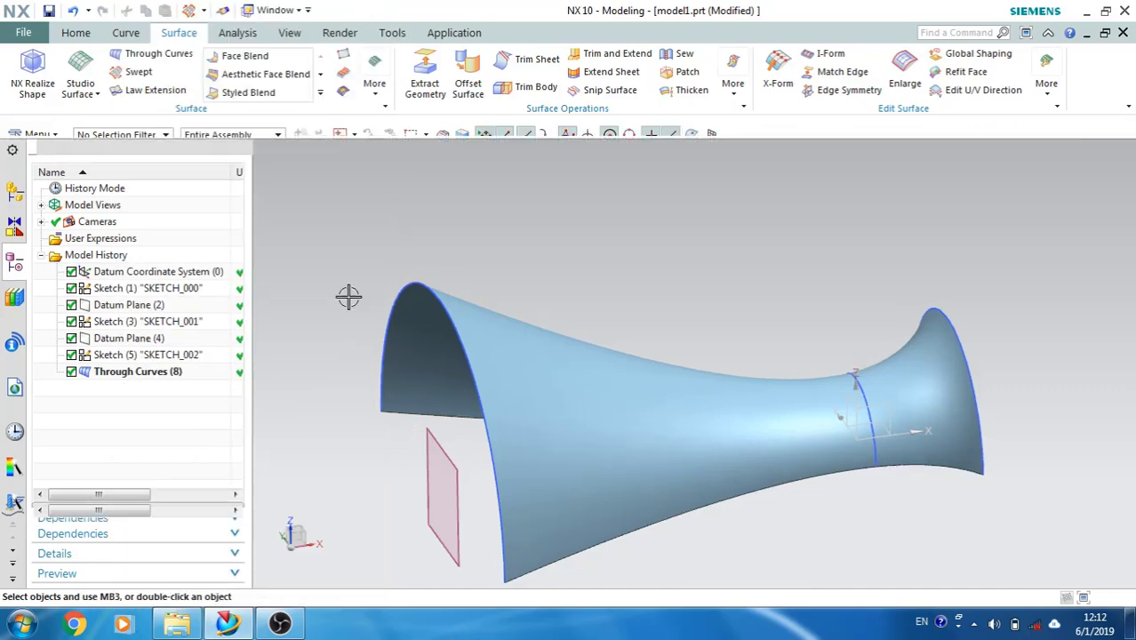
- Delete the Through Curves surface and the arc sketches "SKETCH_001" and "SKETCH_002", keeping "SKETCH_000"
{"action": "right_click", "coordinate": [121, 371]}
{"action": "key", "text": "Delete"}
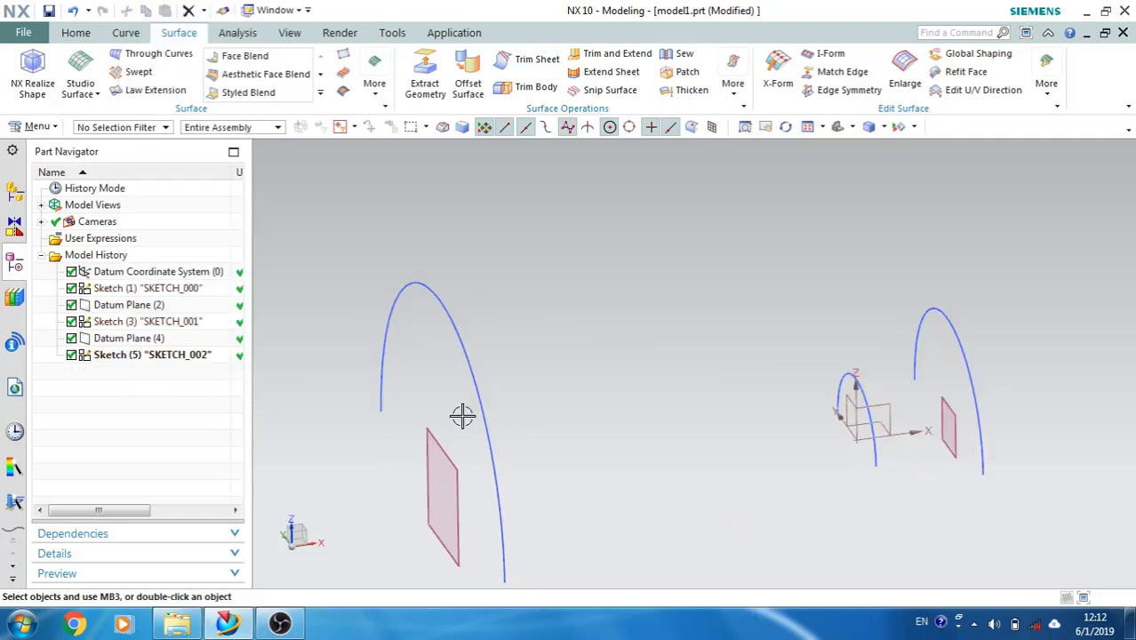
{"action": "scroll", "coordinate": [496, 373], "scroll_direction": "down", "scroll_amount": 2}
{"action": "left_click", "coordinate": [126, 358]}
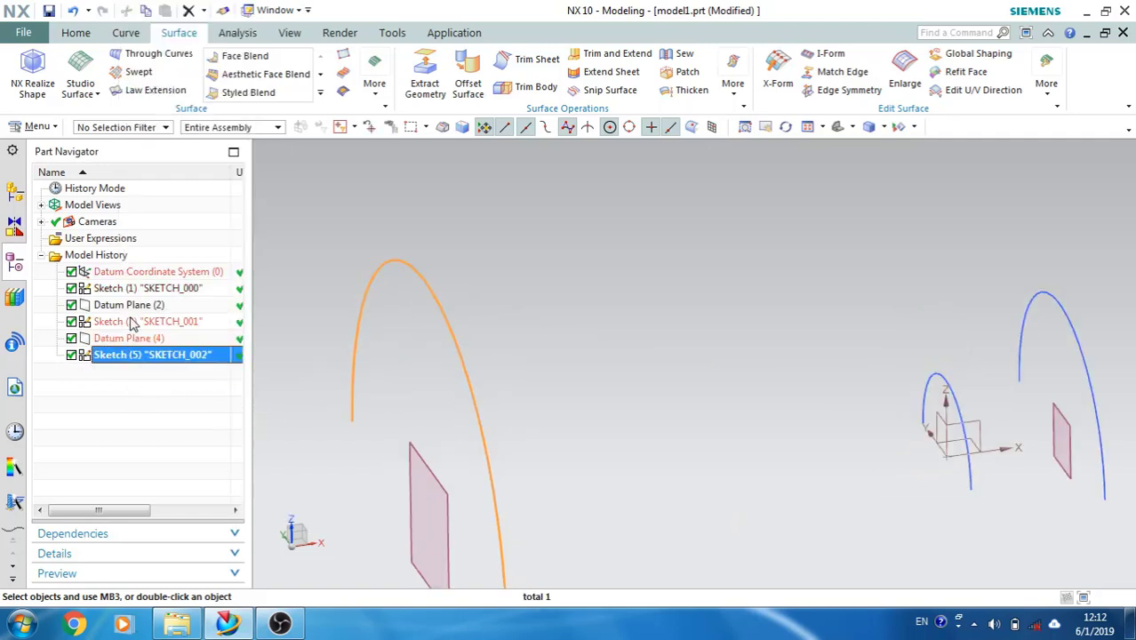
{"action": "left_click", "coordinate": [131, 325], "text": "ctrl"}
{"action": "right_click", "coordinate": [131, 324]}
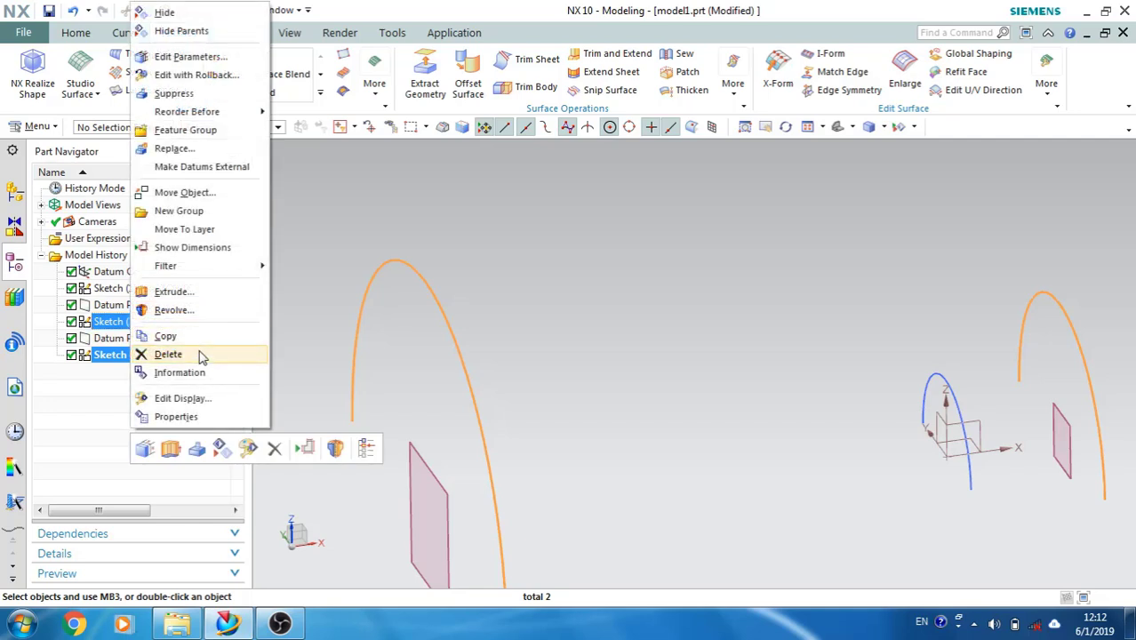
{"action": "left_click", "coordinate": [168, 354]}
- Start a sketch on the XY plane of the datum coordinate system
{"action": "scroll", "coordinate": [449, 363], "scroll_direction": "down", "scroll_amount": 6}
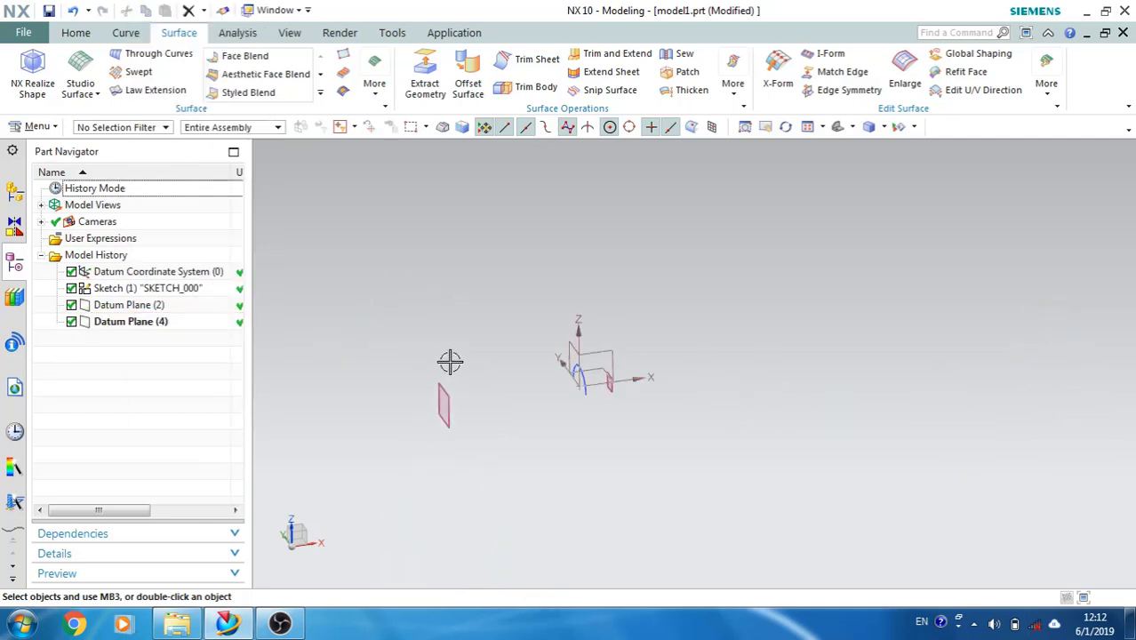
{"action": "scroll", "coordinate": [583, 382], "scroll_direction": "down", "scroll_amount": 2}
{"action": "scroll", "coordinate": [584, 381], "scroll_direction": "up", "scroll_amount": 9}
{"action": "scroll", "coordinate": [584, 381], "scroll_direction": "up", "scroll_amount": 2}
{"action": "middle_click_drag", "start_coordinate": [588, 374], "coordinate": [618, 377]}
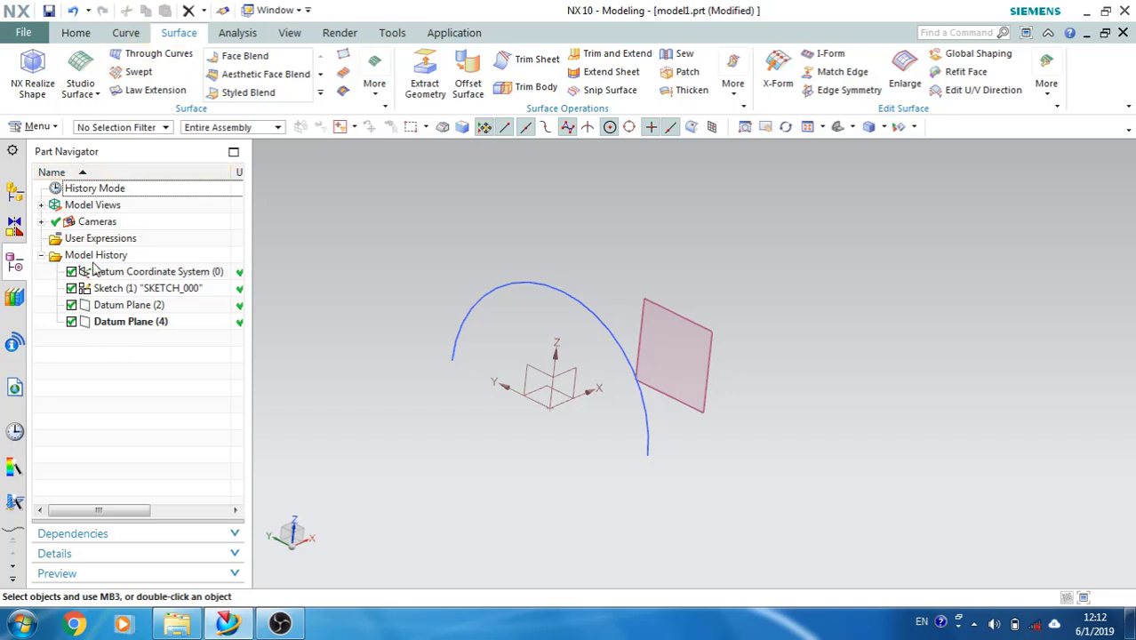
{"action": "left_click", "coordinate": [75, 32]}
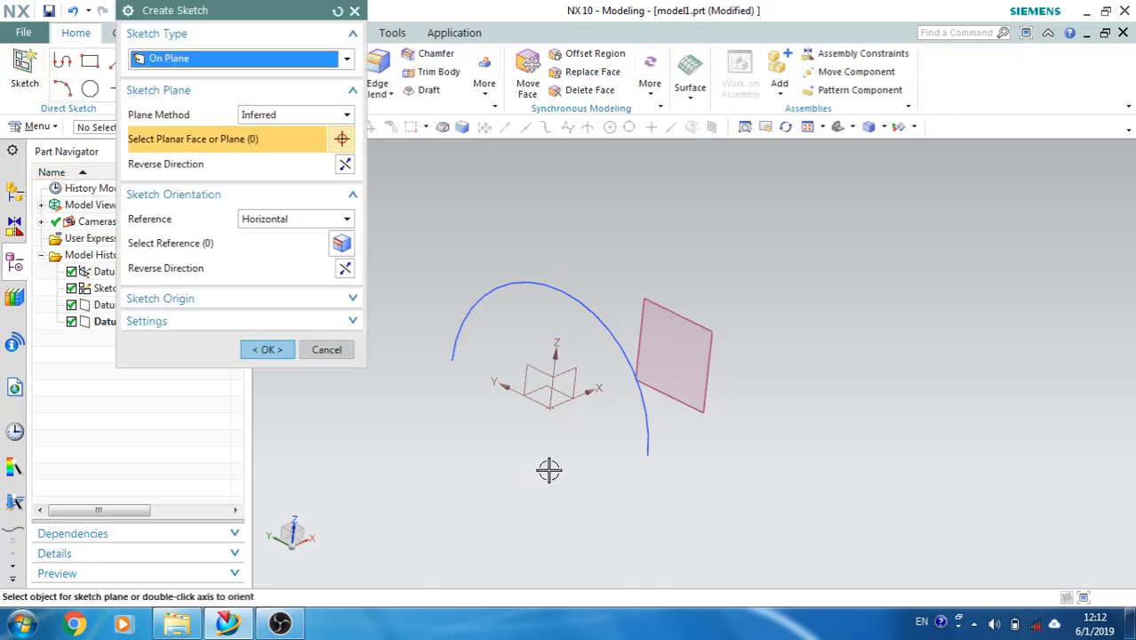
{"action": "left_click", "coordinate": [552, 382]}
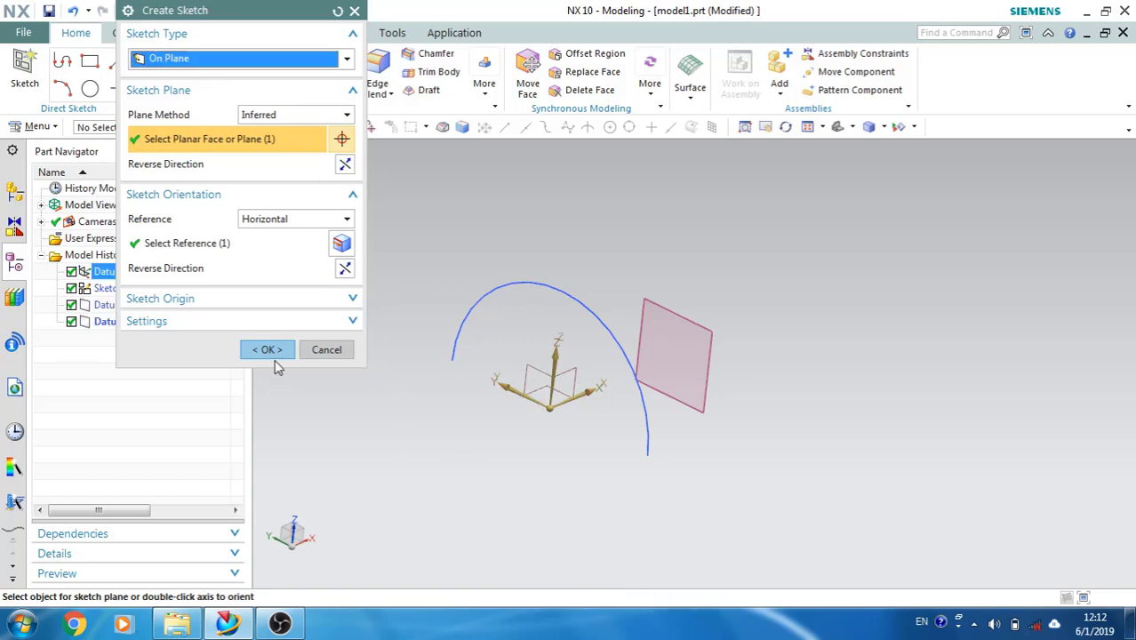
{"action": "left_click", "coordinate": [271, 349]}
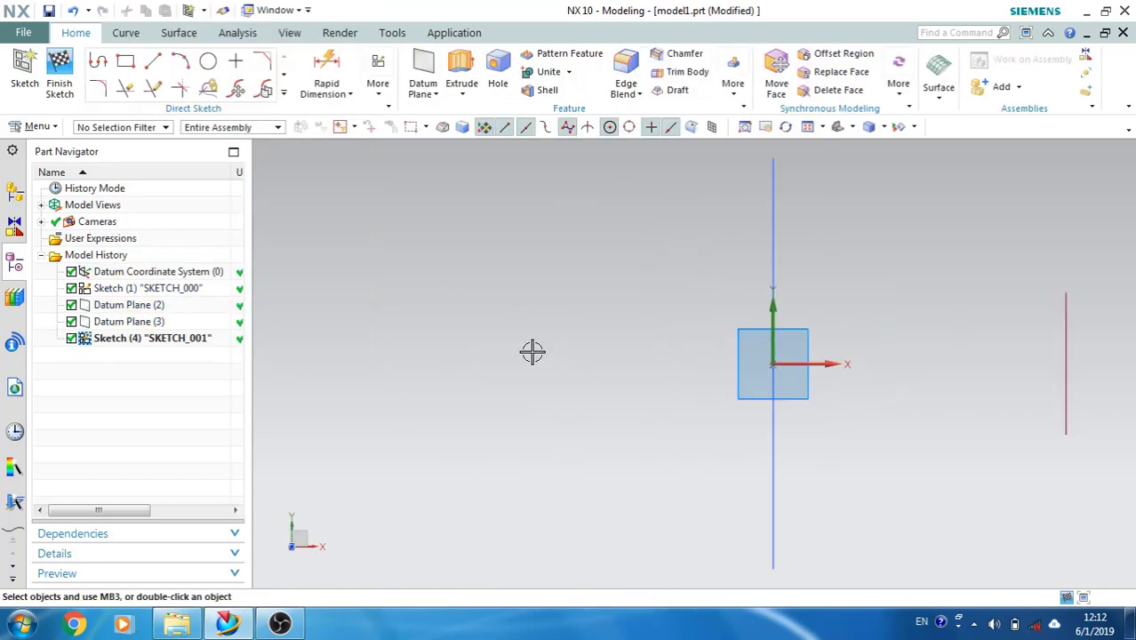
- Draw a three-point arc with a radius of about 288 mm, starting at the +Y endpoint of the existing semicircular arc
{"action": "middle_click_drag", "start_coordinate": [566, 347], "coordinate": [514, 400], "text": "shift"}
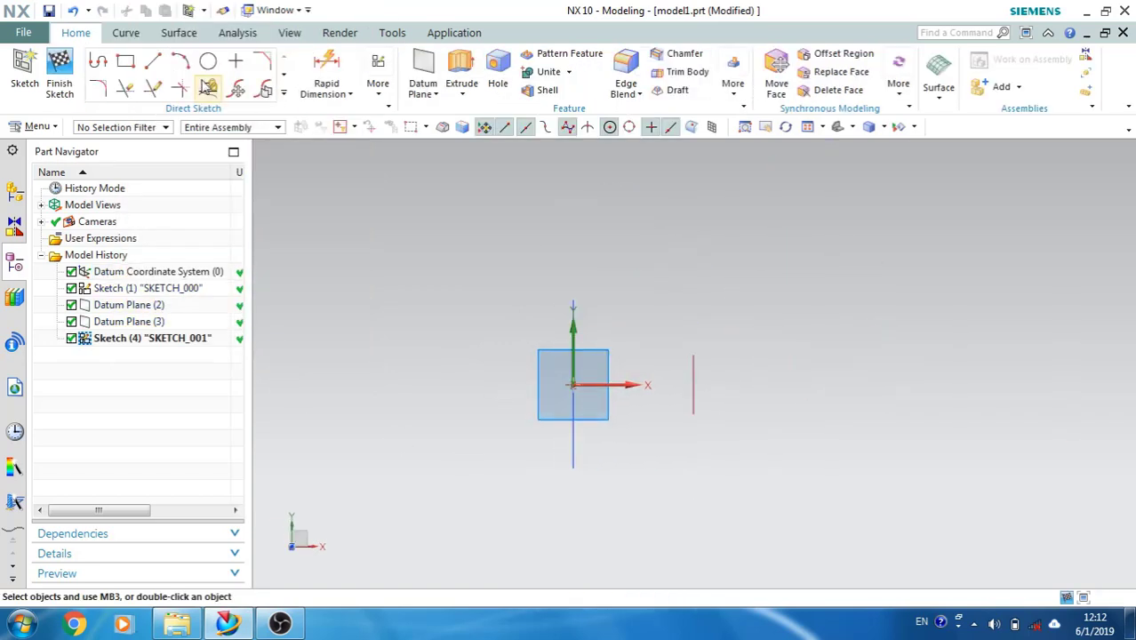
{"action": "left_click", "coordinate": [180, 61]}
{"action": "left_click", "coordinate": [138, 55]}
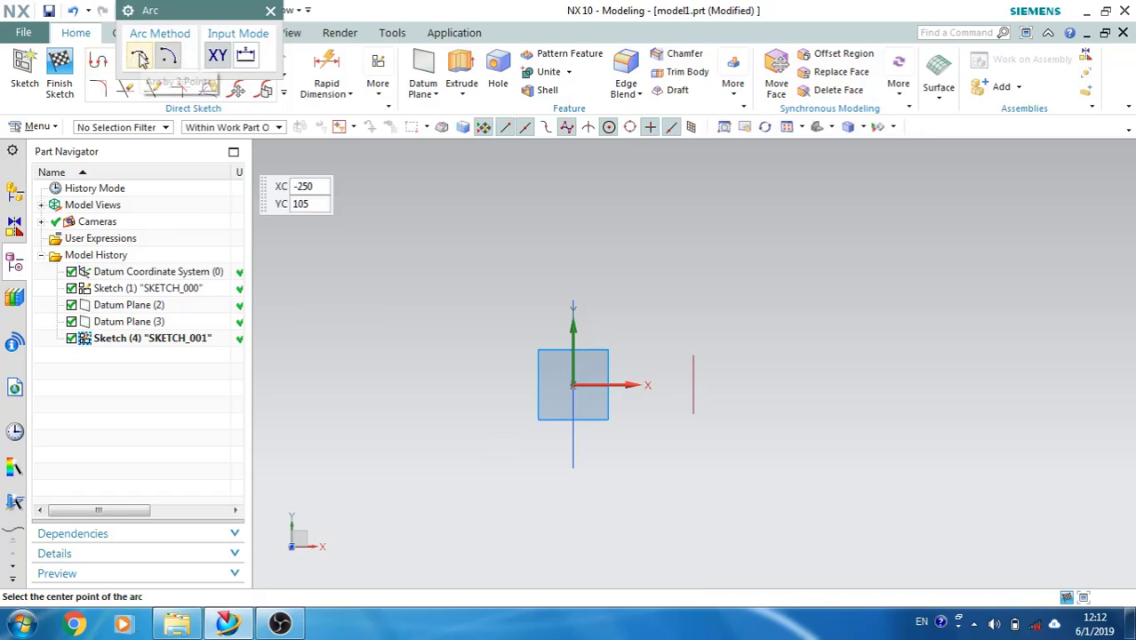
{"action": "middle_click_drag", "start_coordinate": [599, 242], "coordinate": [584, 327], "text": "shift"}
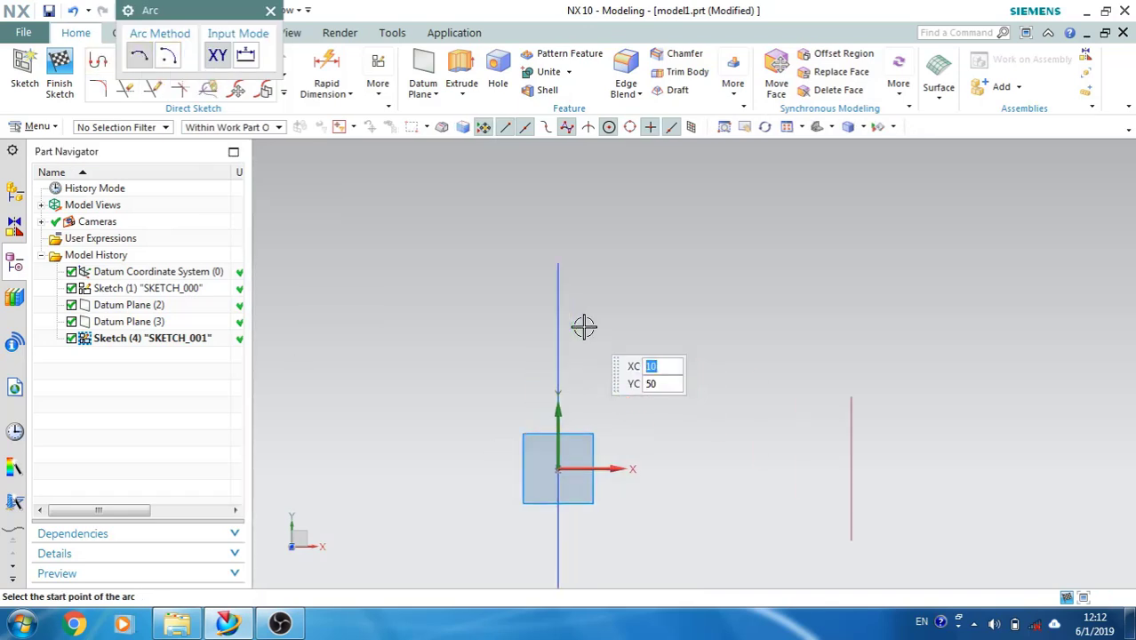
{"action": "left_click", "coordinate": [559, 259]}
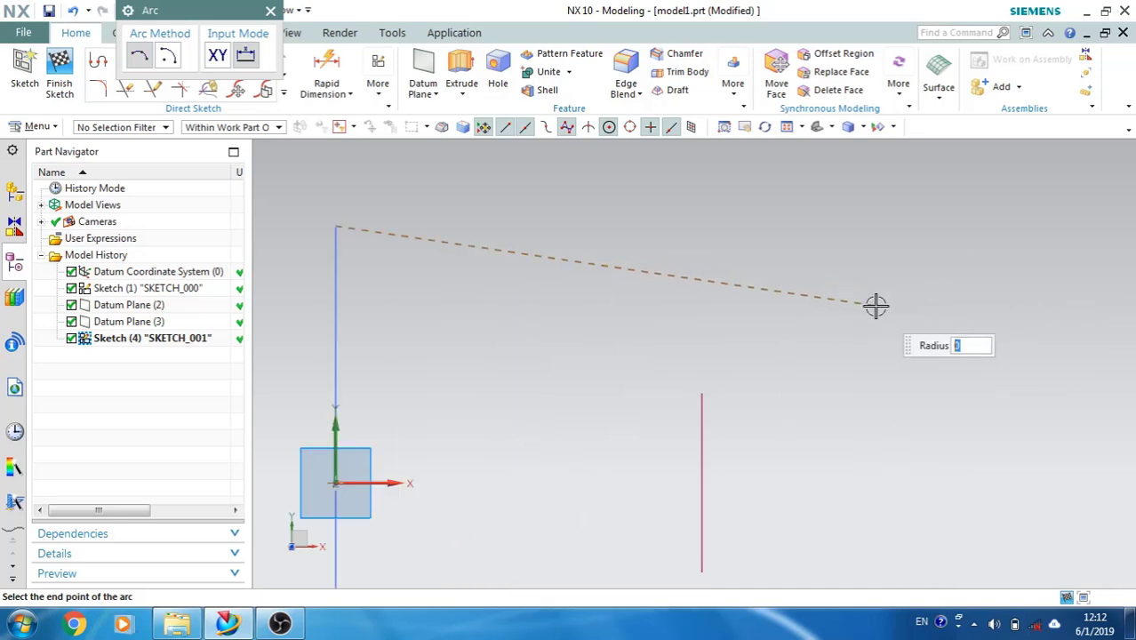
{"action": "left_click", "coordinate": [1069, 341]}
{"action": "left_click", "coordinate": [958, 262]}
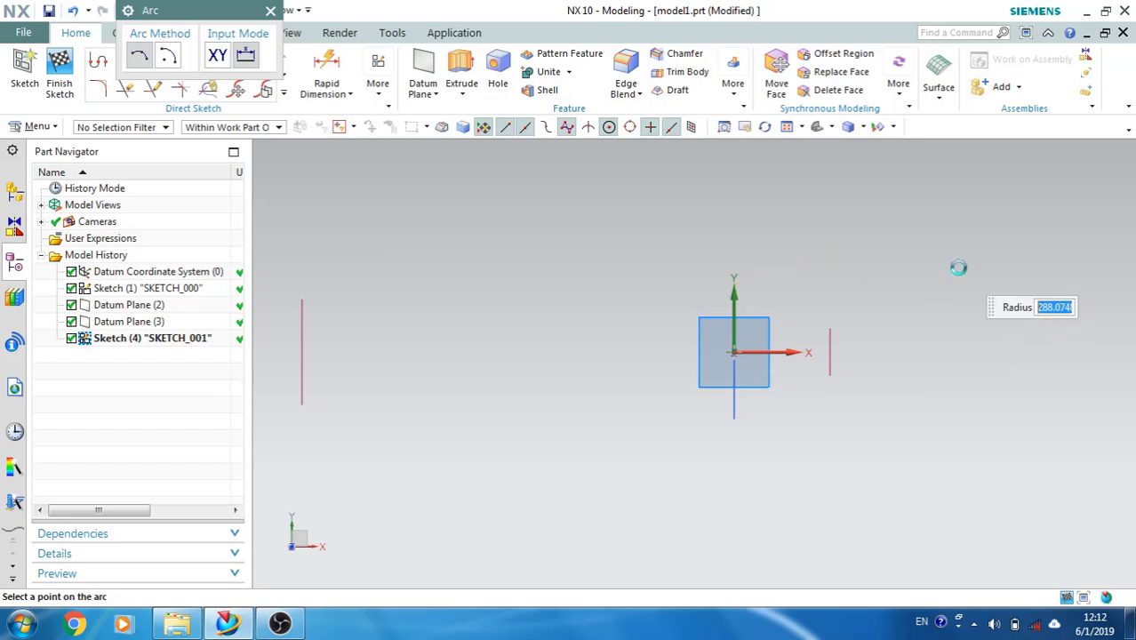
- End the Arc command and finish the guide arc sketch on the XY plane
{"action": "key", "text": "Escape"}
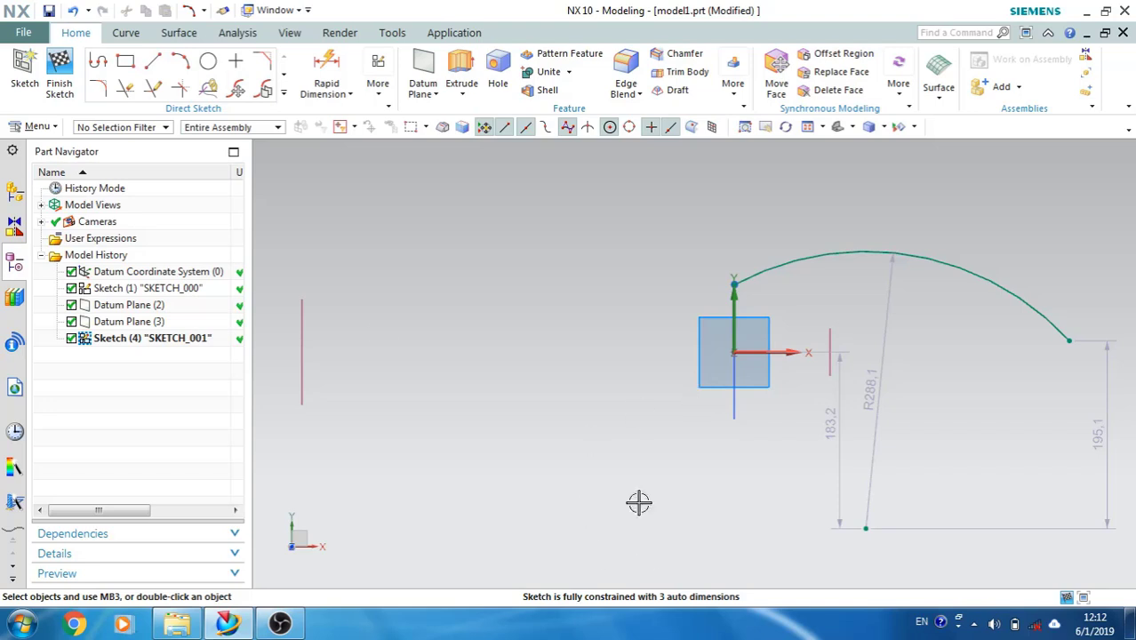
{"action": "left_click", "coordinate": [59, 87]}
{"action": "mouse_move", "coordinate": [523, 279]}
{"action": "middle_mouse_down"}
{"action": "mouse_move", "coordinate": [527, 225]}
{"action": "mouse_move", "coordinate": [470, 216]}
{"action": "mouse_move", "coordinate": [482, 231]}
{"action": "middle_mouse_up"}
{"action": "scroll", "coordinate": [482, 233], "scroll_direction": "up", "scroll_amount": 2}
{"action": "scroll", "coordinate": [482, 234], "scroll_direction": "down", "scroll_amount": 3}
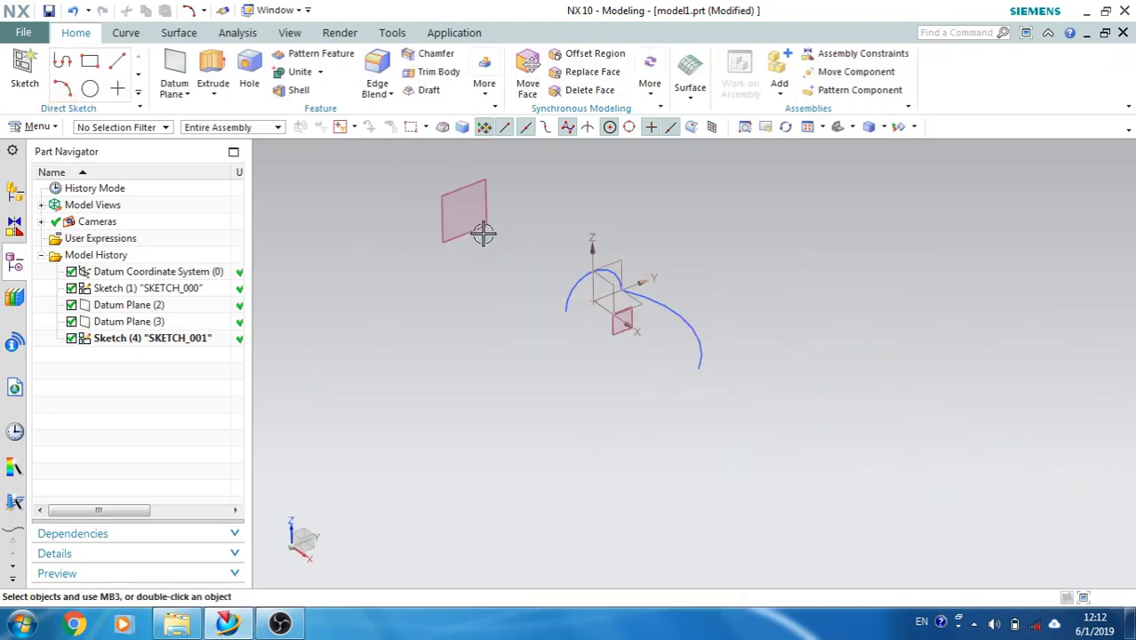
{"action": "scroll", "coordinate": [558, 302], "scroll_direction": "up", "scroll_amount": 4}
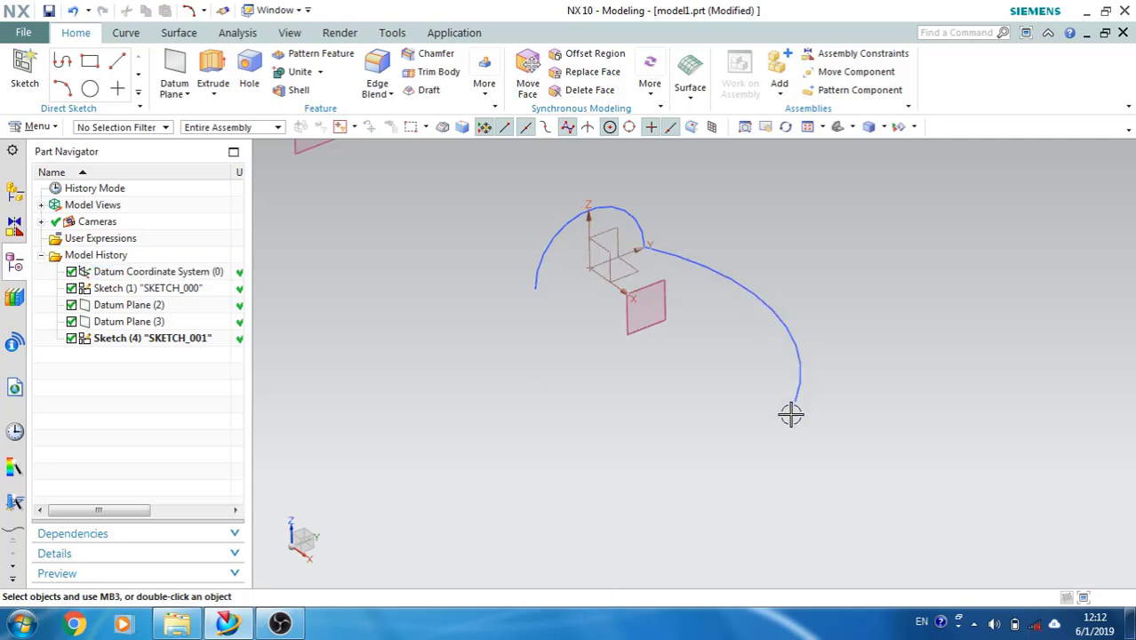
- Preview a Swept surface with the semicircular arc as section and the XY-plane arc as its only guide, without creating it
{"action": "left_click", "coordinate": [179, 33]}
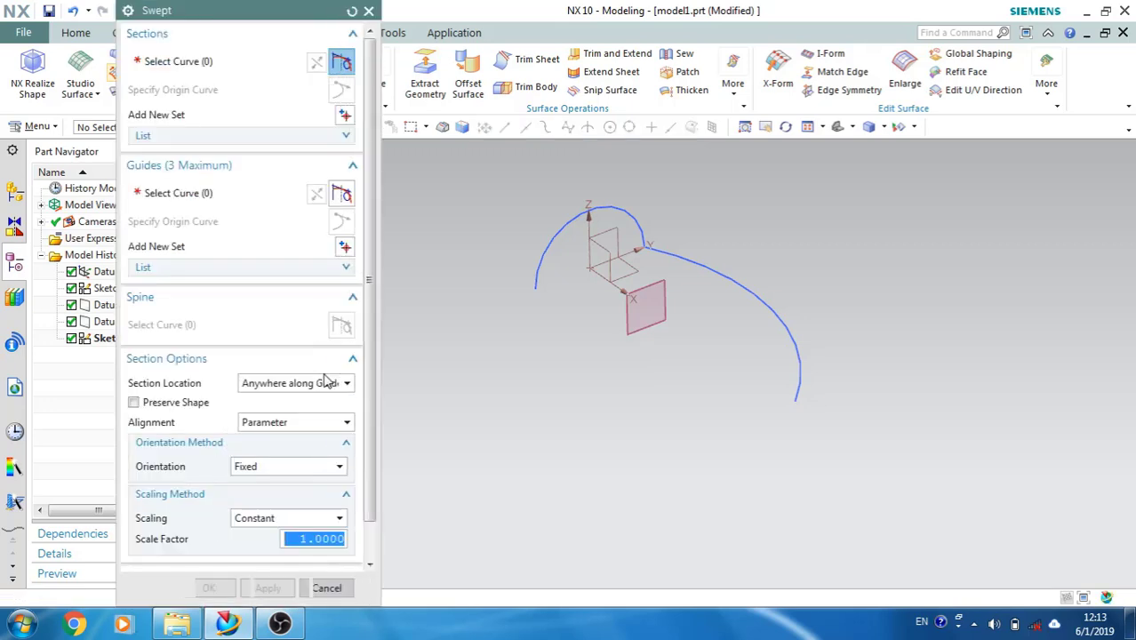
{"action": "left_click", "coordinate": [545, 281]}
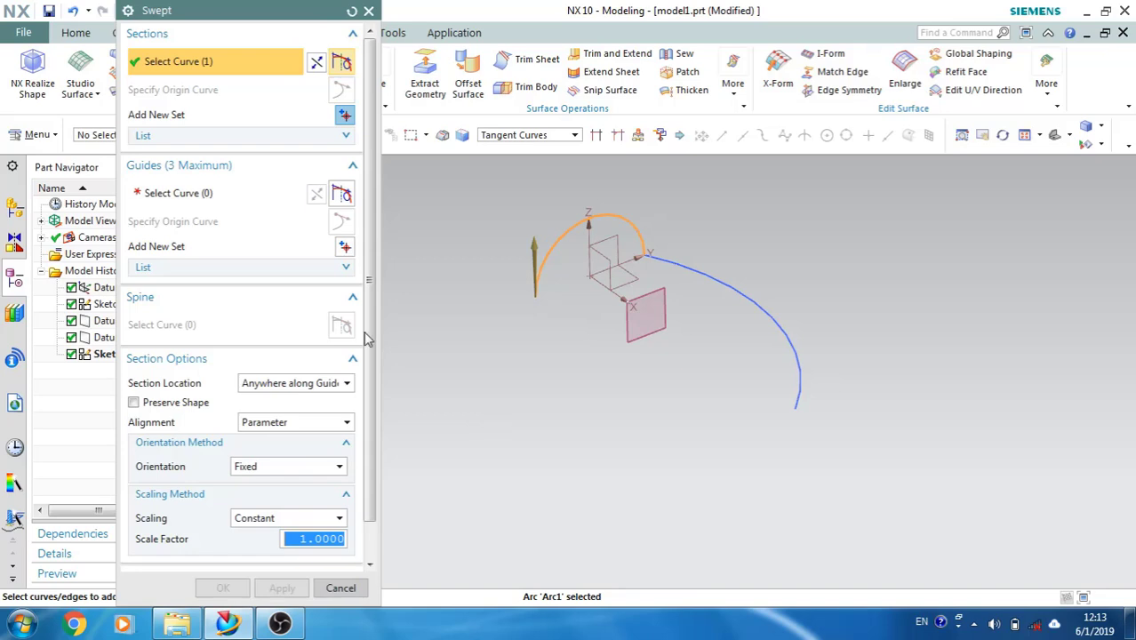
{"action": "left_click", "coordinate": [193, 194]}
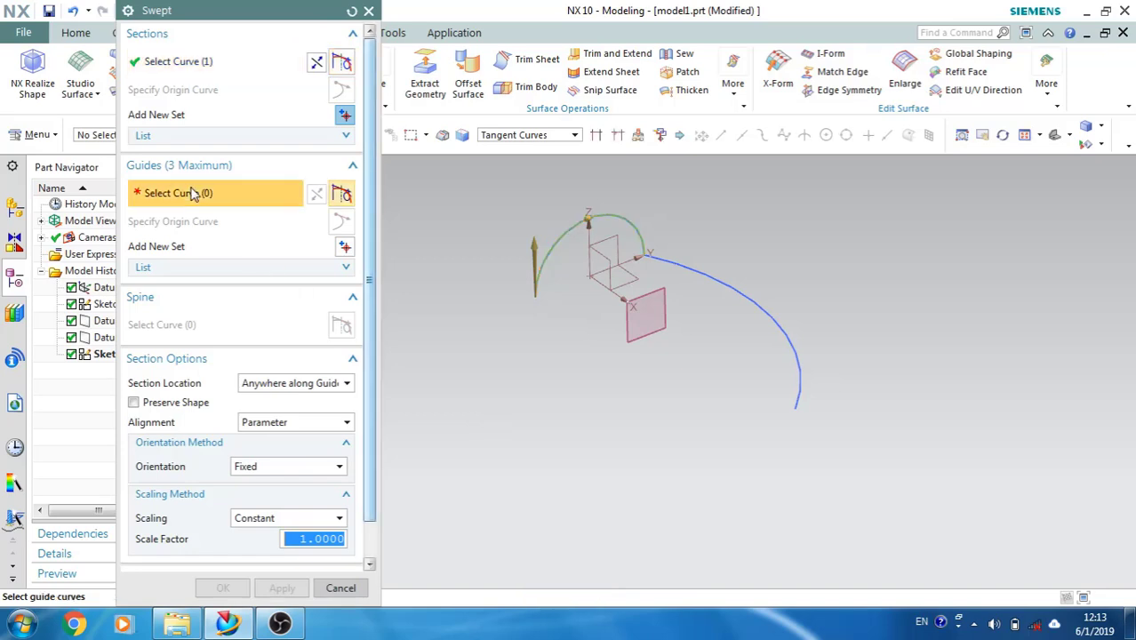
{"action": "left_click", "coordinate": [665, 262]}
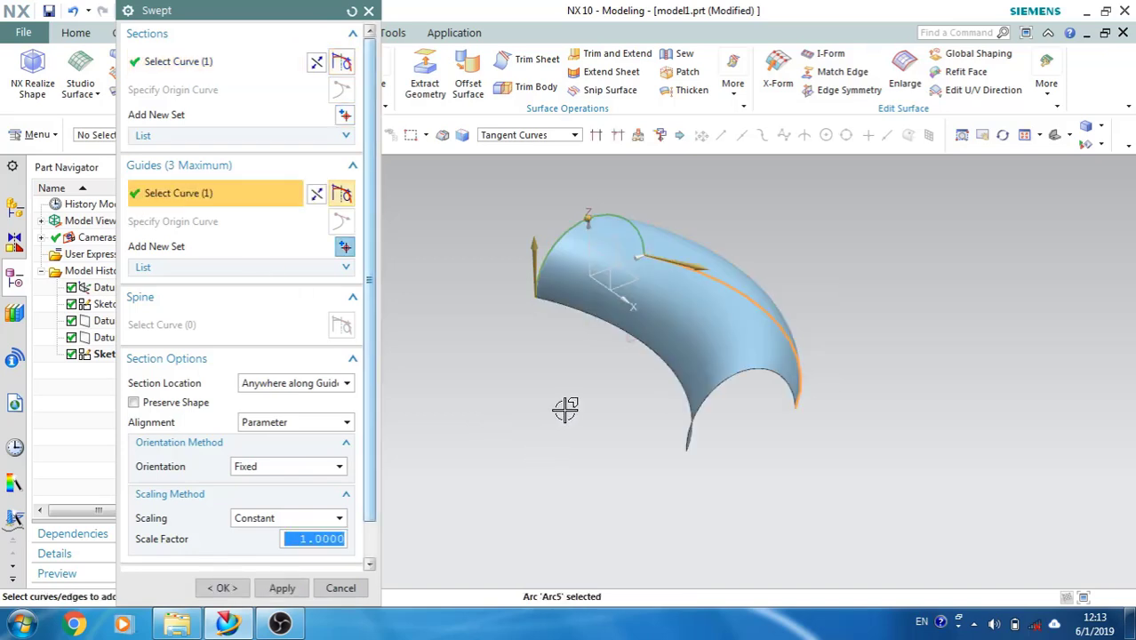
{"action": "middle_click_drag", "start_coordinate": [565, 409], "coordinate": [555, 517]}
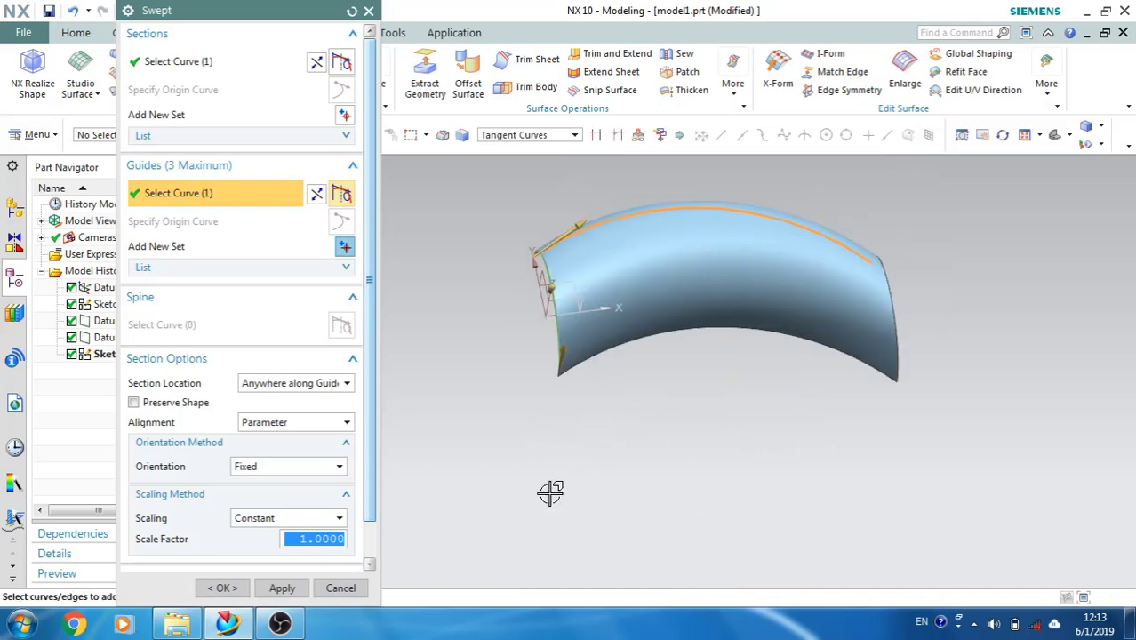
{"action": "scroll", "coordinate": [646, 249], "scroll_direction": "up", "scroll_amount": 2}
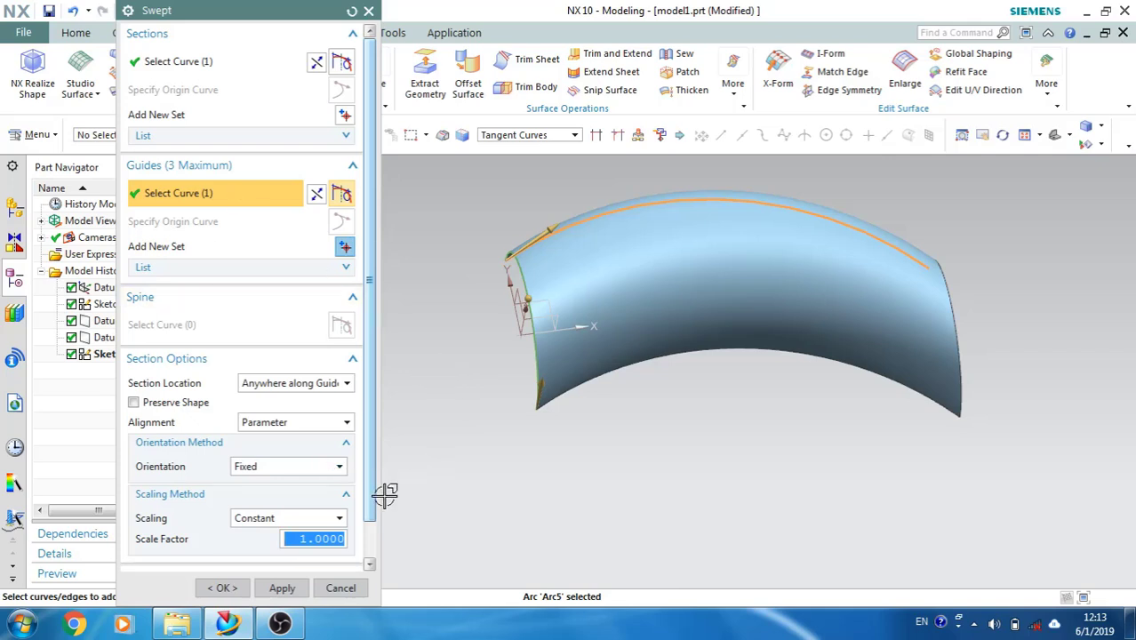
{"action": "left_click", "coordinate": [341, 588]}
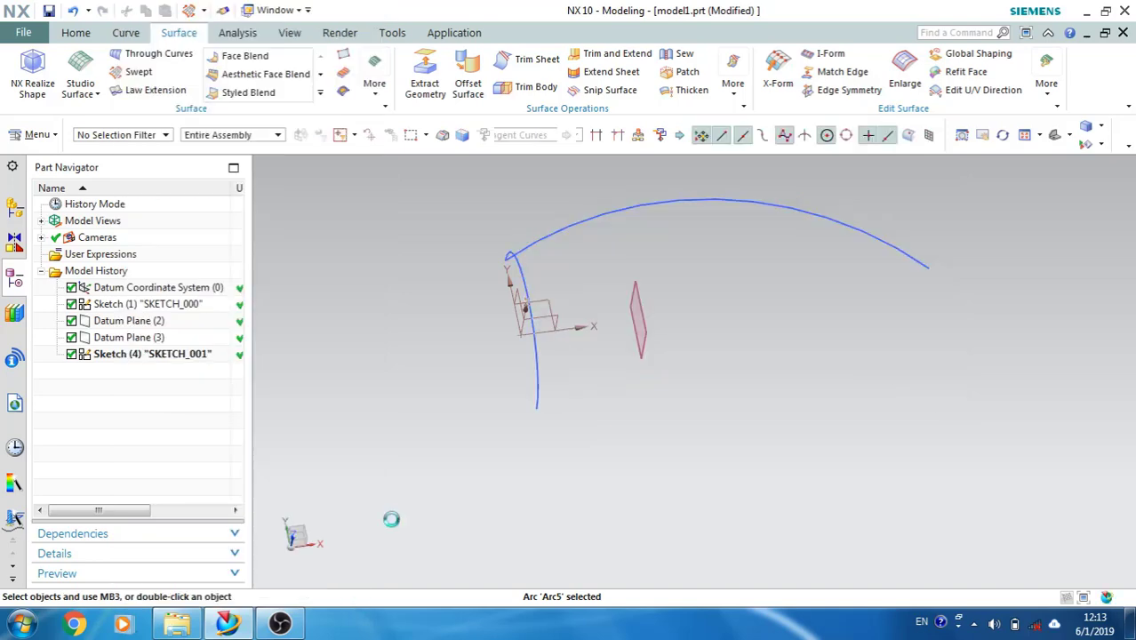
- Start another sketch on the XY plane of the datum coordinate system
{"action": "middle_click_drag", "start_coordinate": [411, 335], "coordinate": [368, 376]}
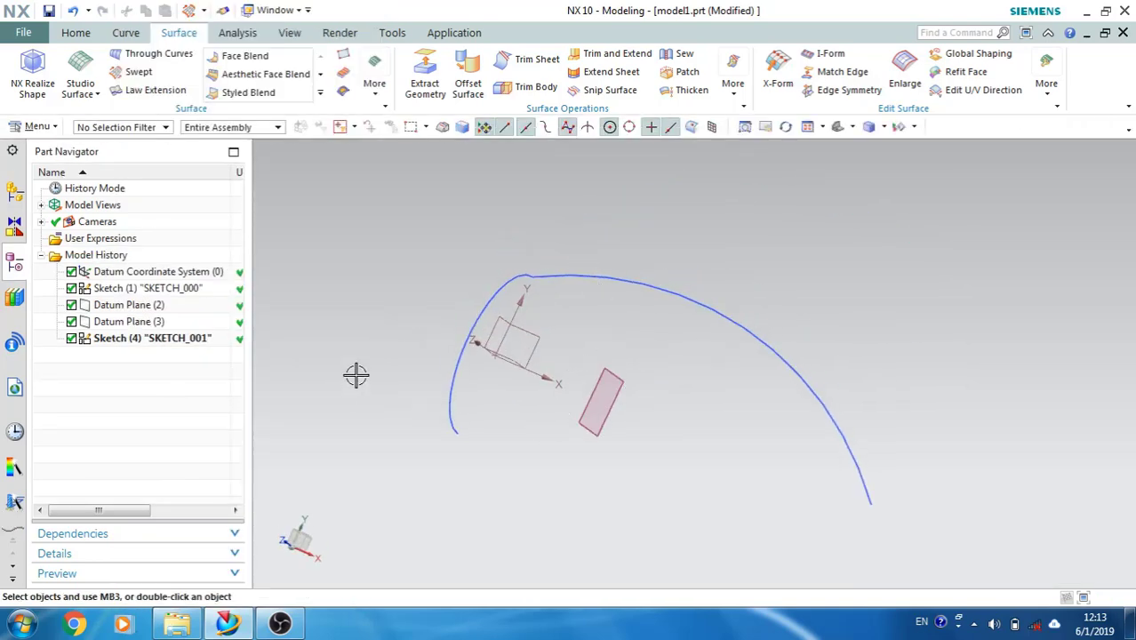
{"action": "middle_click_drag", "start_coordinate": [354, 376], "coordinate": [383, 332]}
{"action": "left_click", "coordinate": [76, 32]}
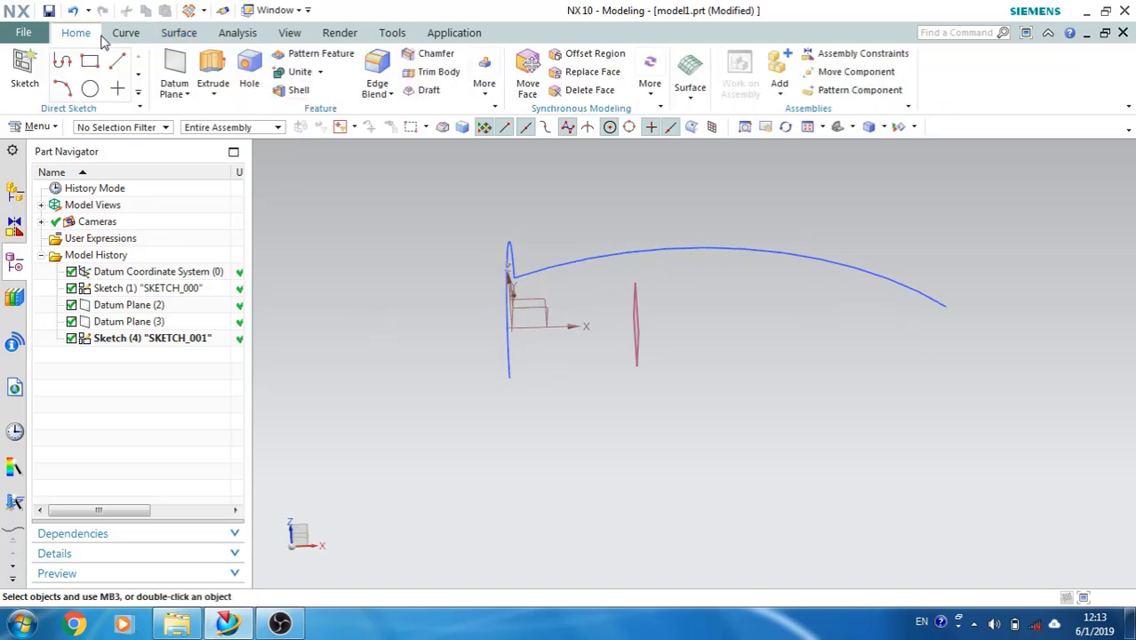
{"action": "left_click", "coordinate": [25, 71]}
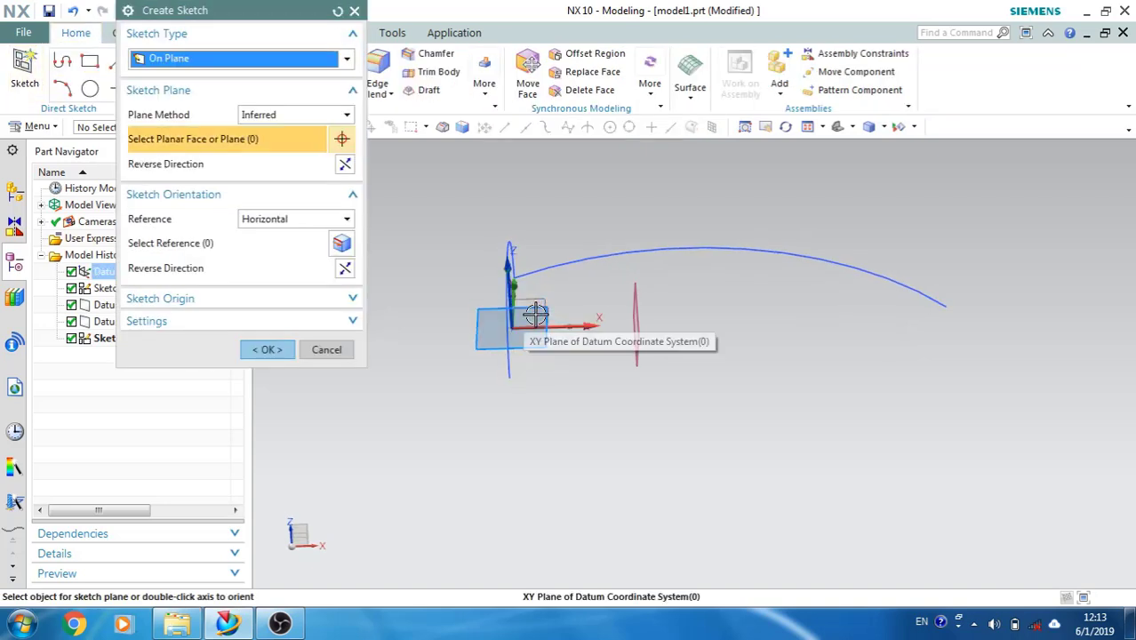
{"action": "left_click", "coordinate": [516, 257]}
{"action": "left_click", "coordinate": [283, 350]}
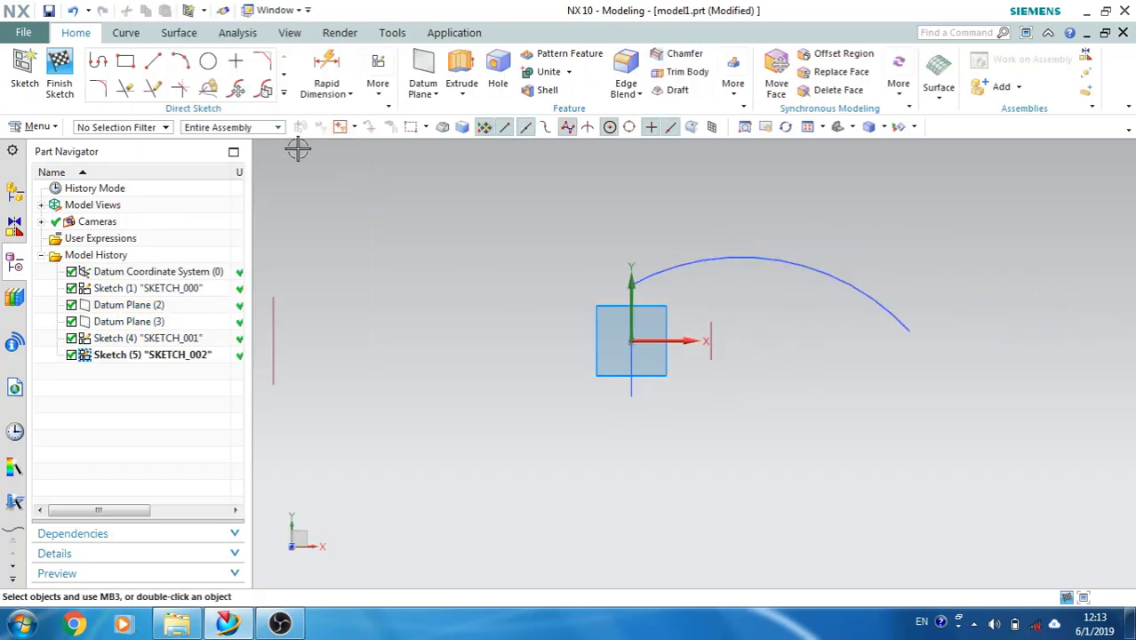
- Draw a line about 349 mm long parallel to X from the semicircular arc's -Y endpoint, level with the guide arc's end, and finish the sketch
{"action": "left_click", "coordinate": [153, 61]}
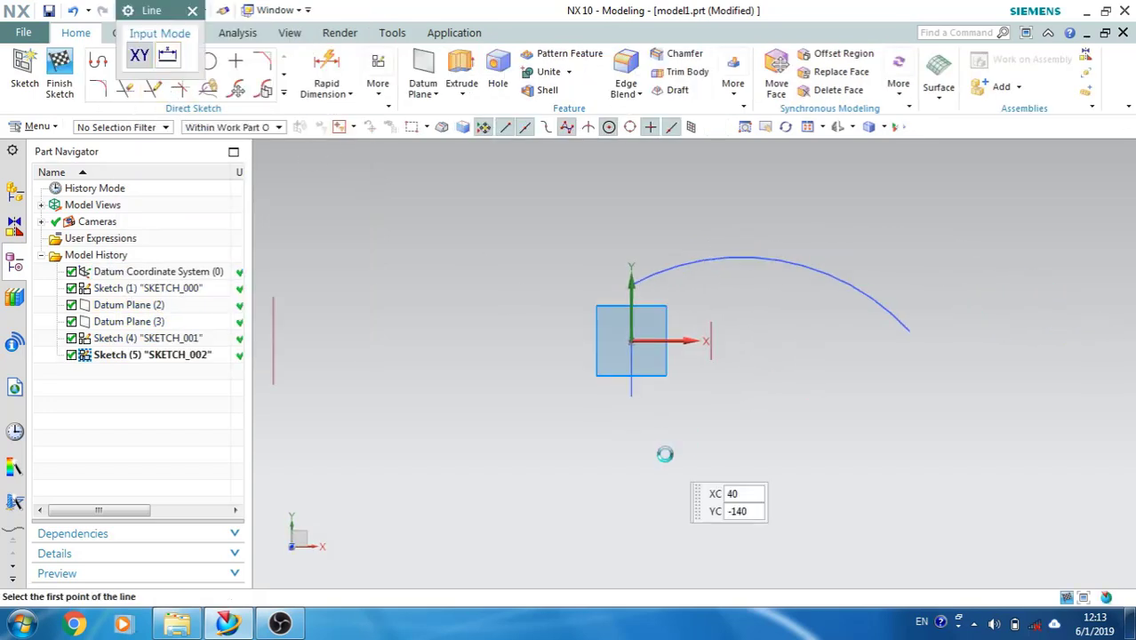
{"action": "left_click", "coordinate": [631, 395]}
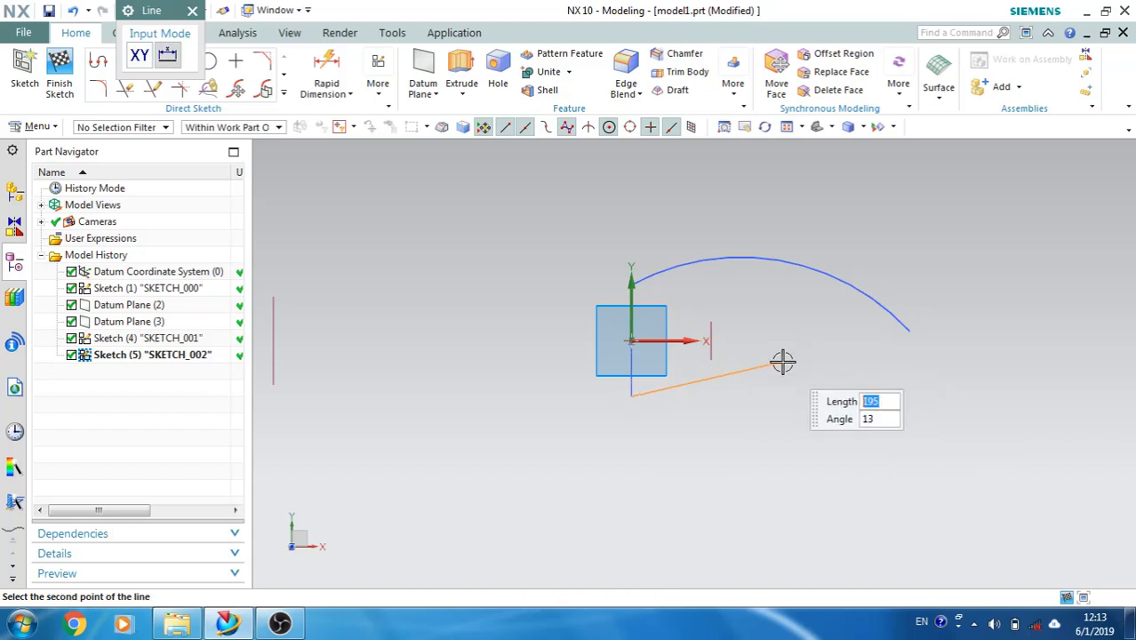
{"action": "left_click", "coordinate": [909, 396]}
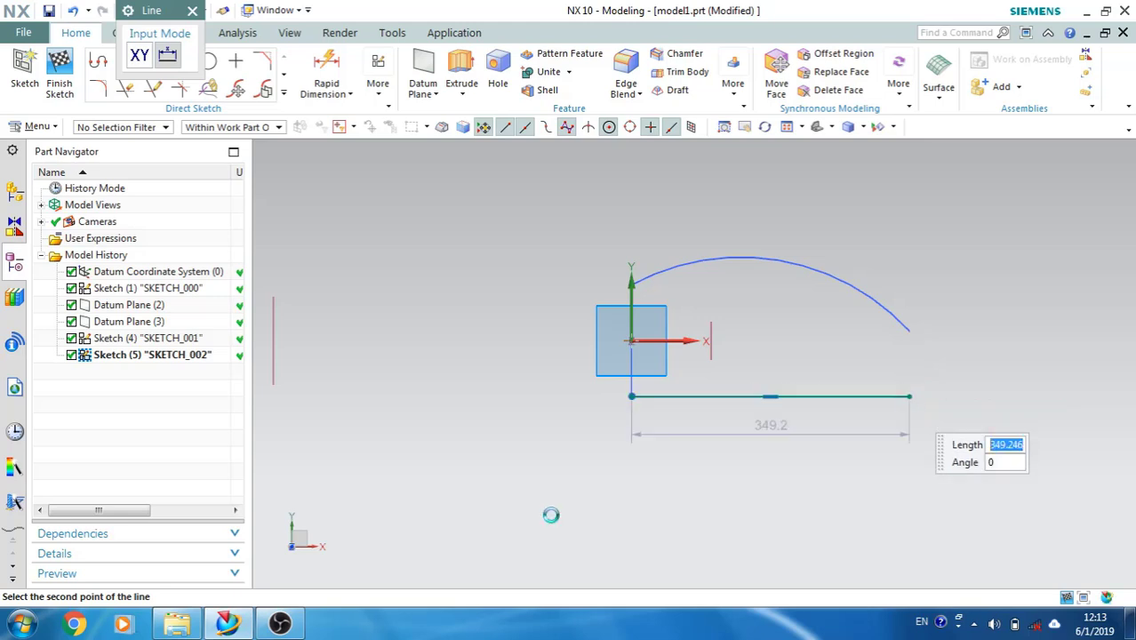
{"action": "left_click", "coordinate": [62, 82]}
{"action": "mouse_move", "coordinate": [464, 337]}
{"action": "middle_mouse_down"}
{"action": "mouse_move", "coordinate": [456, 277]}
{"action": "mouse_move", "coordinate": [436, 315]}
{"action": "middle_mouse_up"}
{"action": "scroll", "coordinate": [435, 314], "scroll_direction": "down", "scroll_amount": 1}
{"action": "scroll", "coordinate": [435, 313], "scroll_direction": "up", "scroll_amount": 2}
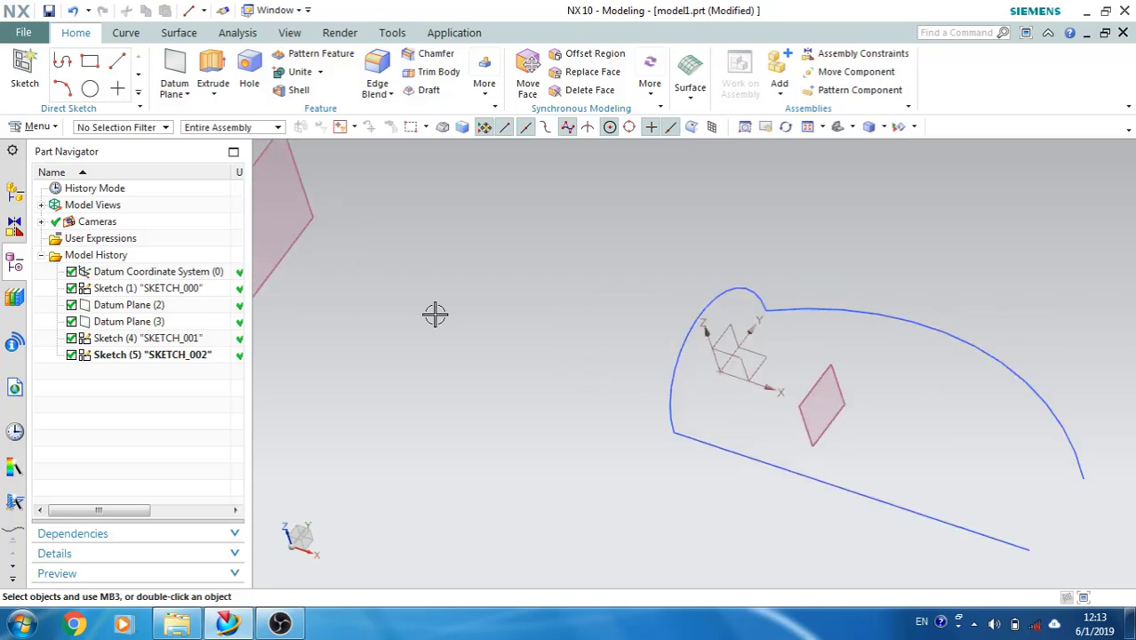
{"action": "scroll", "coordinate": [433, 312], "scroll_direction": "down", "scroll_amount": 1}
{"action": "scroll", "coordinate": [410, 274], "scroll_direction": "up", "scroll_amount": 1}
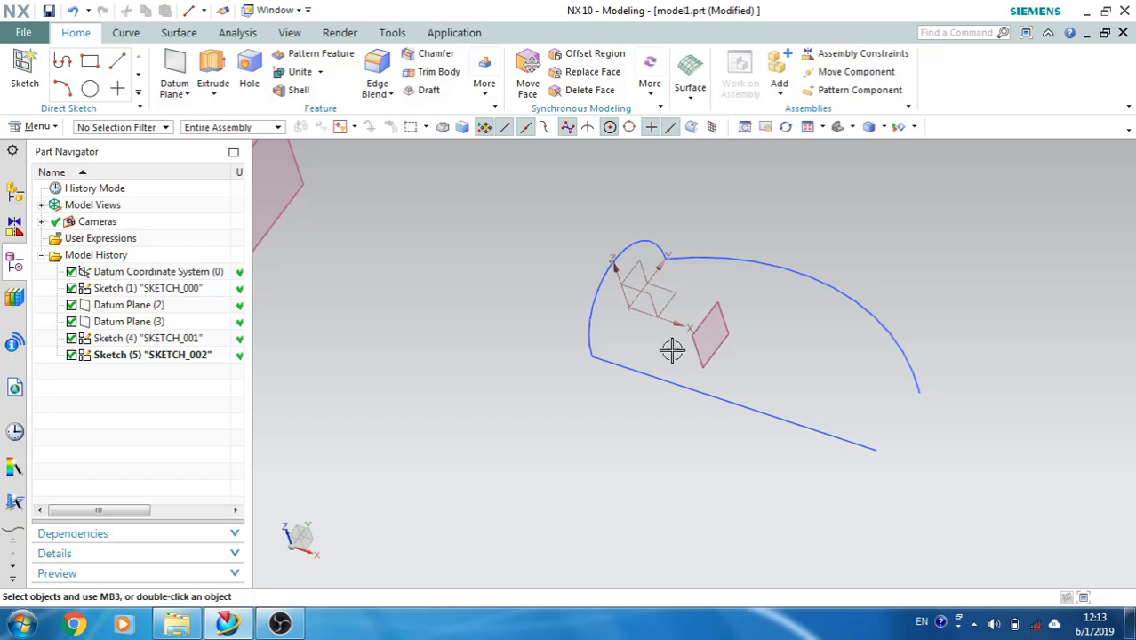
- Set up a Swept surface with the semicircular arc as section and the XY-plane arc and the straight line as two guides
{"action": "left_click", "coordinate": [178, 33]}
{"action": "left_click", "coordinate": [136, 72]}
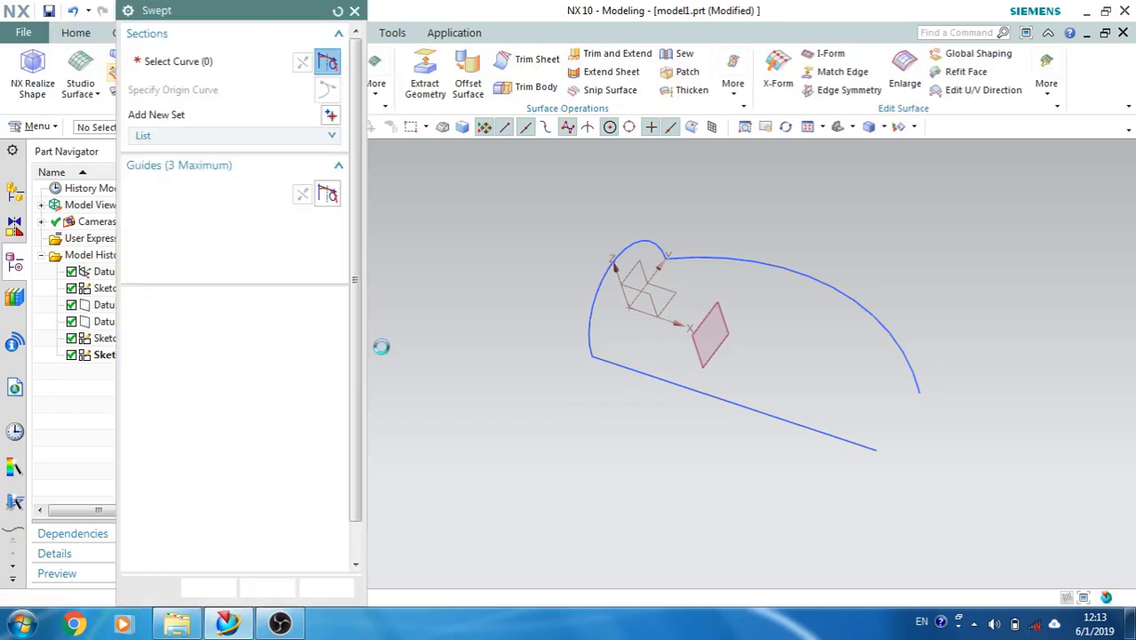
{"action": "left_click", "coordinate": [600, 339]}
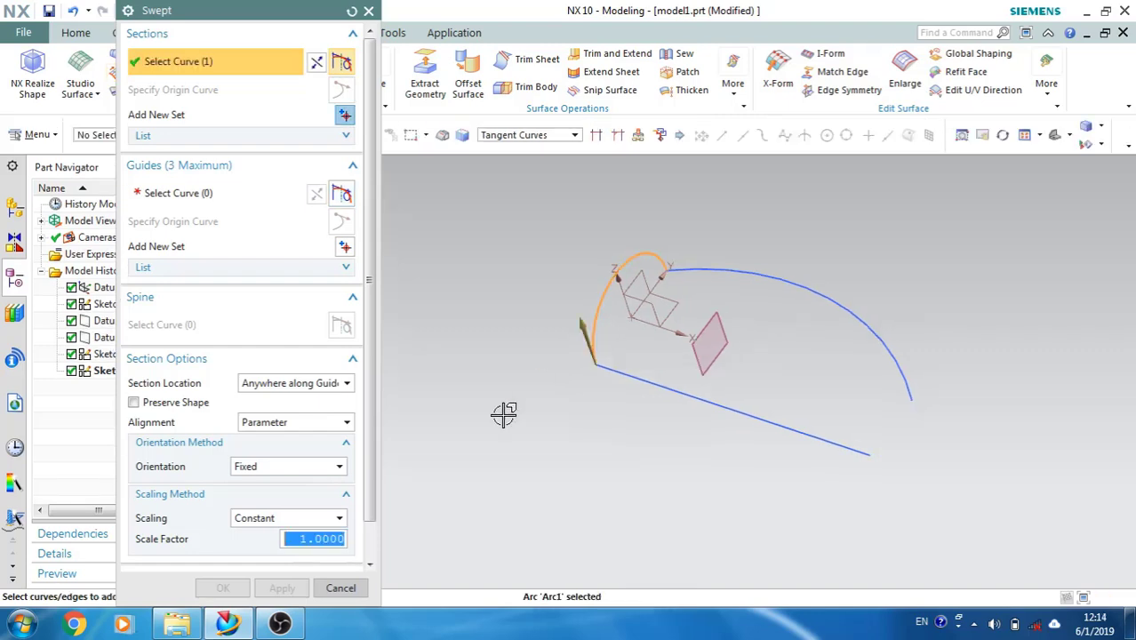
{"action": "left_click", "coordinate": [225, 204]}
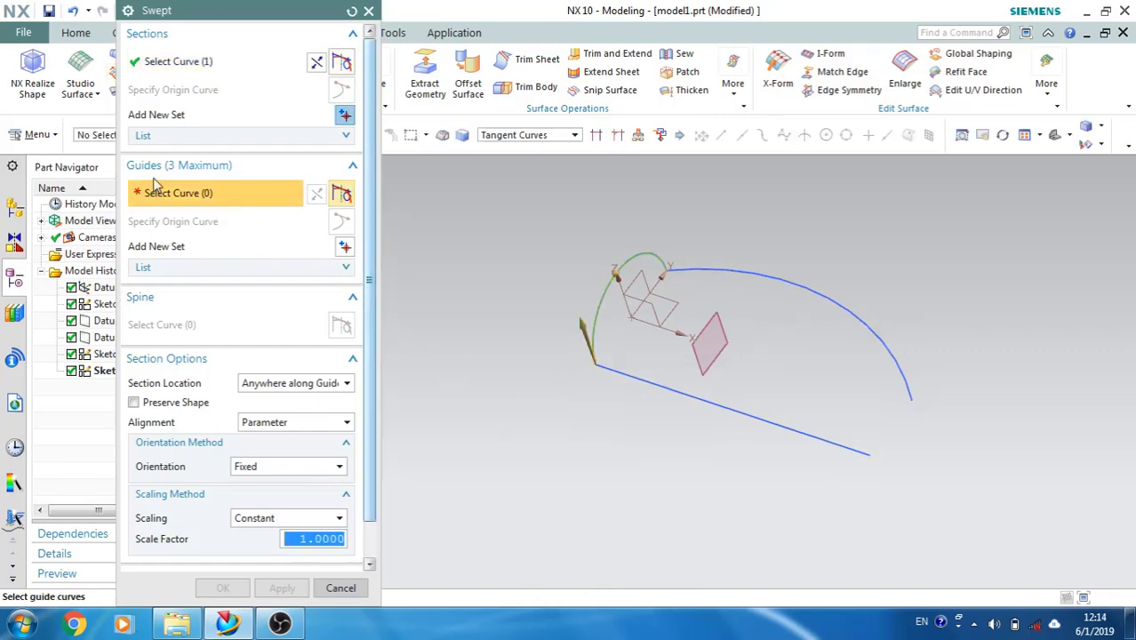
{"action": "left_click", "coordinate": [681, 277]}
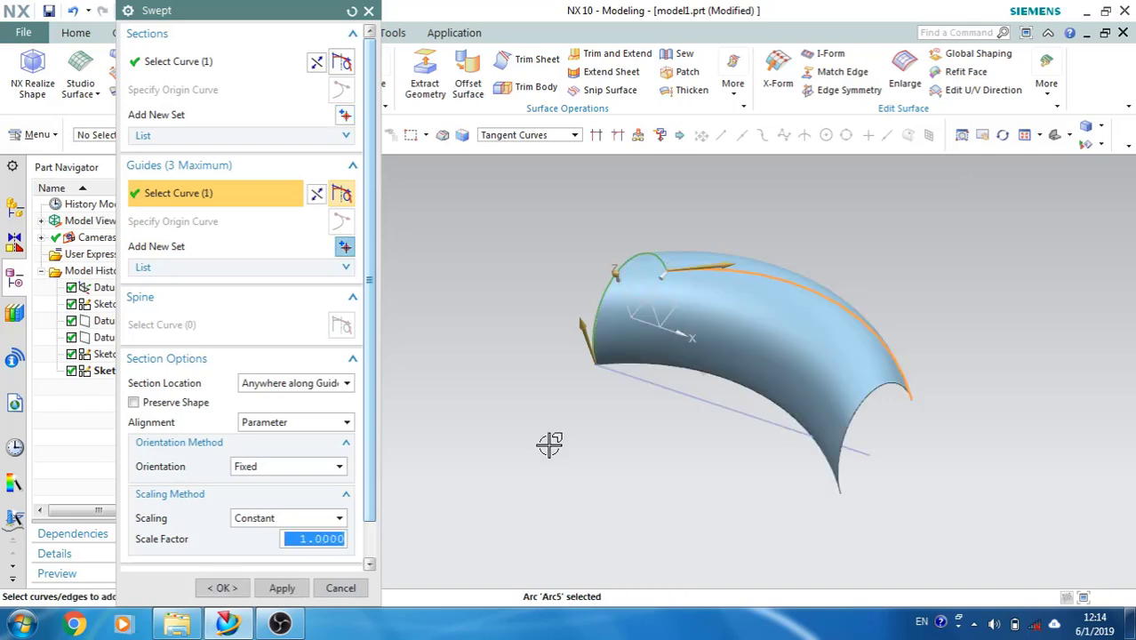
{"action": "left_click", "coordinate": [608, 373]}
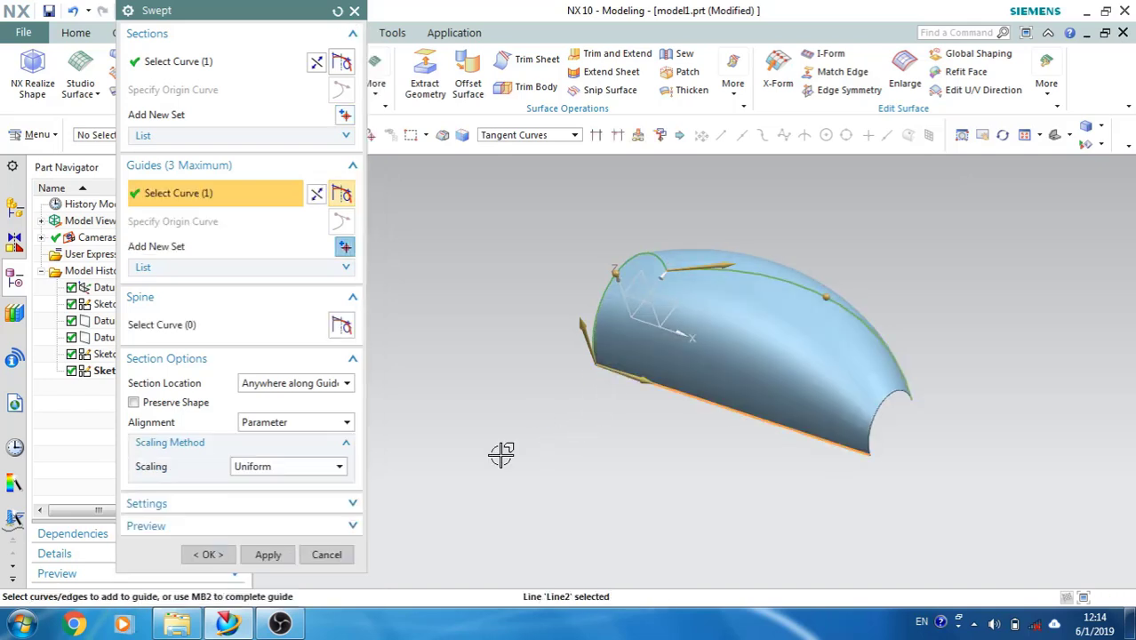
- Inspect the two-guide preview from several sides and create the Swept surface with uniform scaling
{"action": "middle_click_drag", "start_coordinate": [655, 338], "coordinate": [448, 285]}
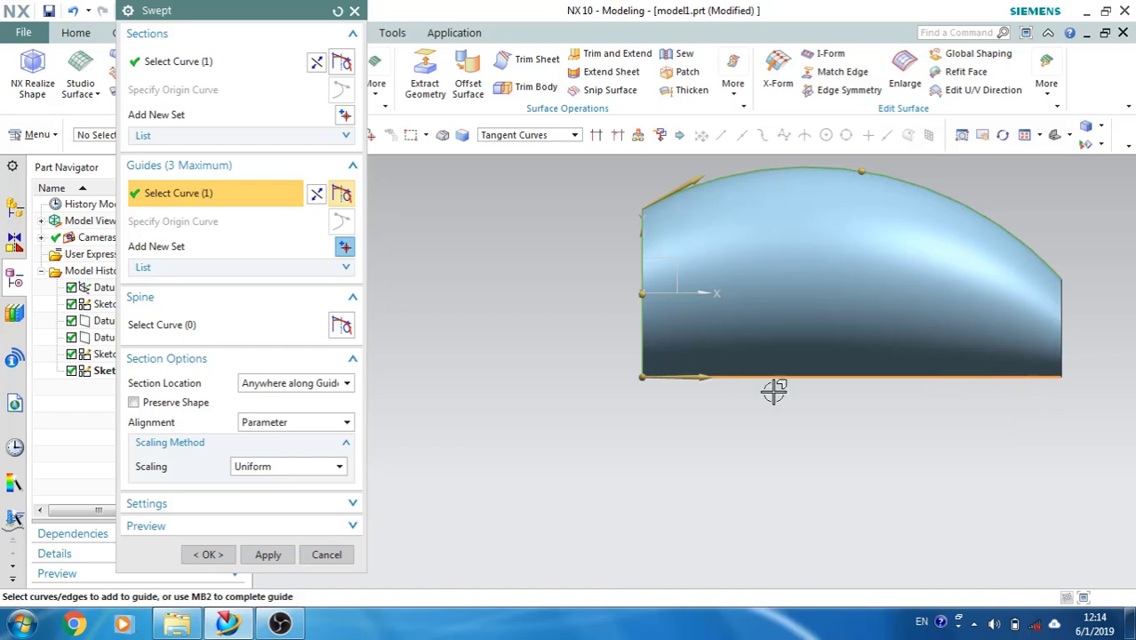
{"action": "middle_click_drag", "start_coordinate": [664, 388], "coordinate": [578, 387]}
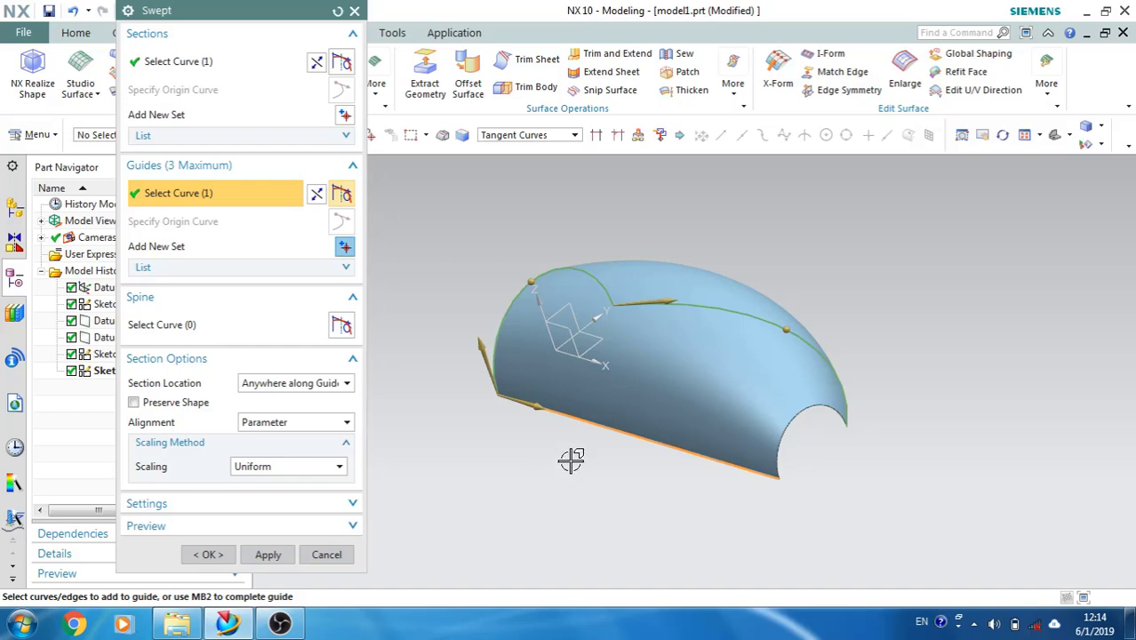
{"action": "mouse_move", "coordinate": [504, 500]}
{"action": "middle_mouse_down"}
{"action": "mouse_move", "coordinate": [502, 572]}
{"action": "mouse_move", "coordinate": [504, 500]}
{"action": "middle_mouse_up"}
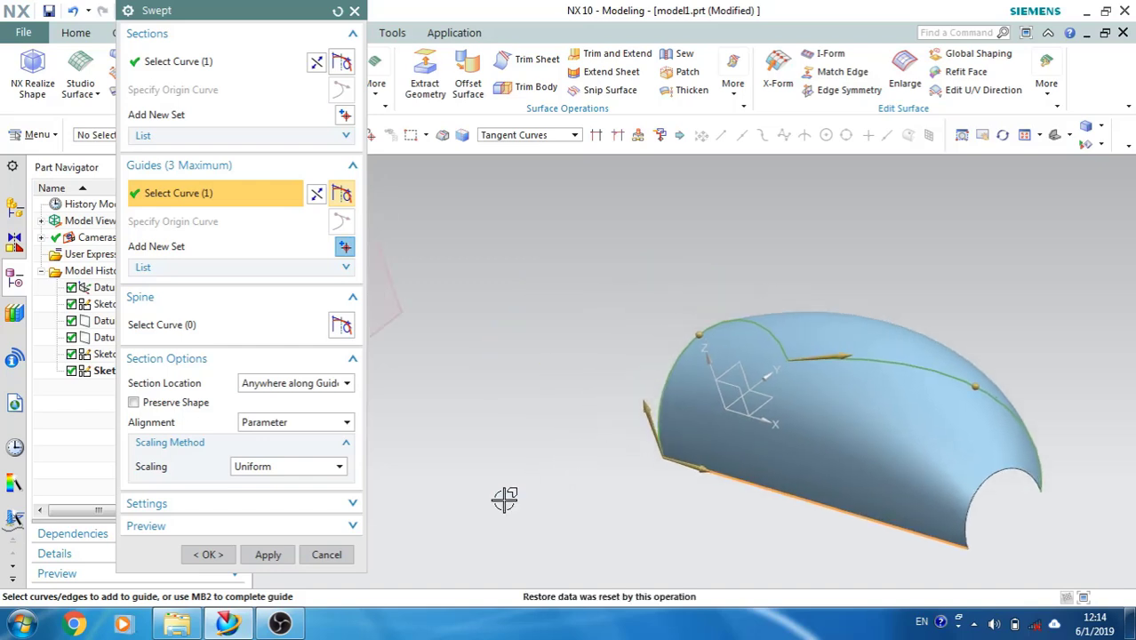
{"action": "middle_click_drag", "start_coordinate": [544, 462], "coordinate": [507, 414]}
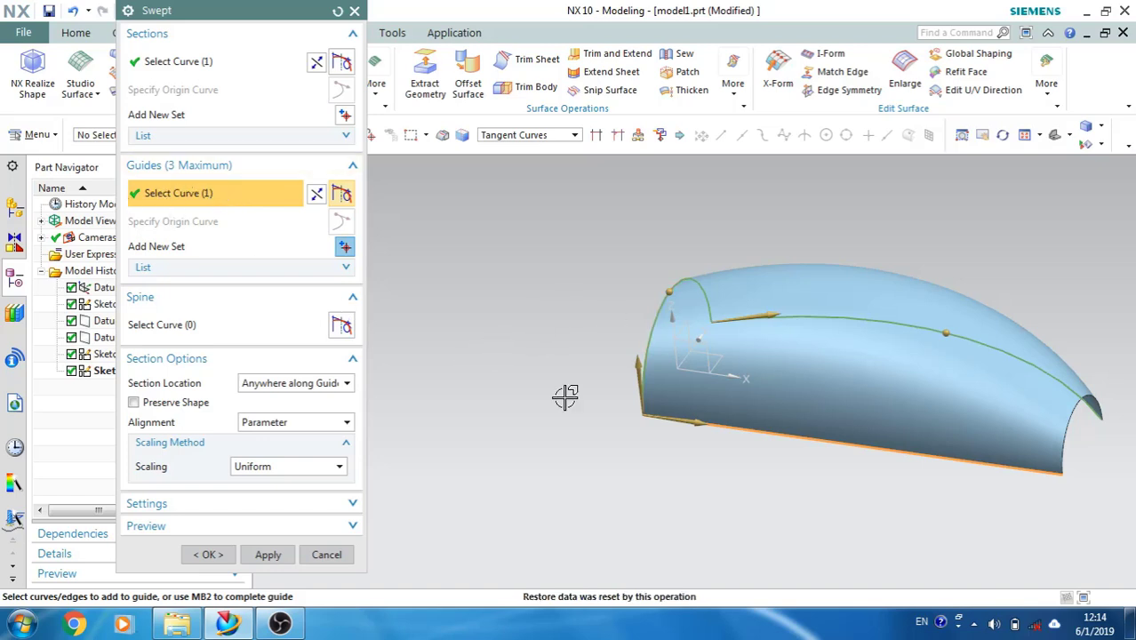
{"action": "scroll", "coordinate": [550, 340], "scroll_direction": "down", "scroll_amount": 1}
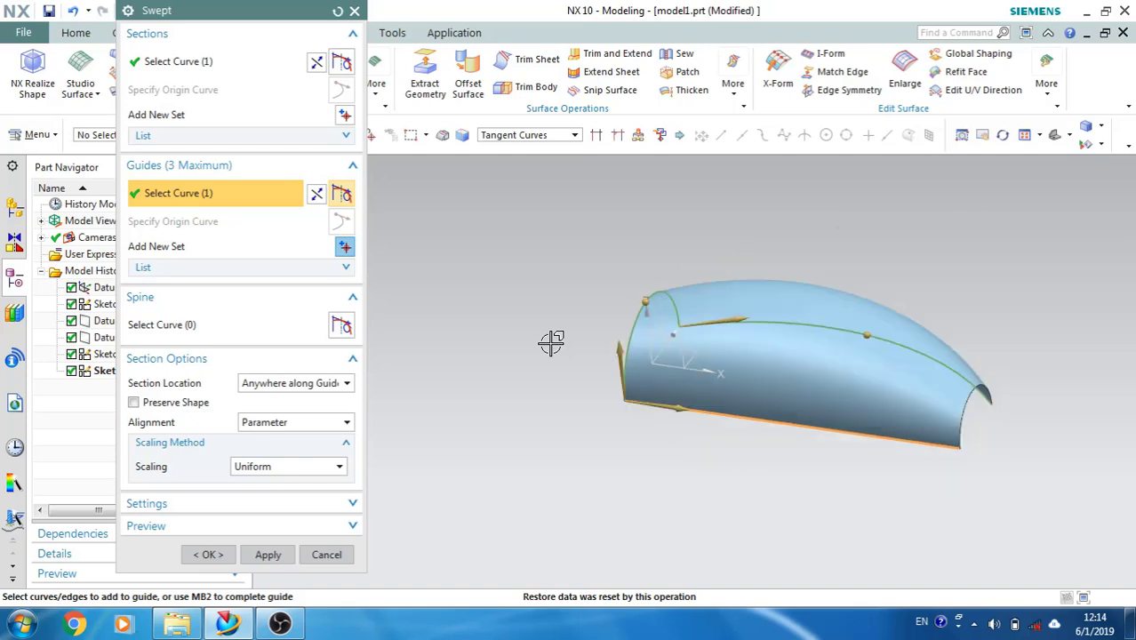
{"action": "middle_click_drag", "start_coordinate": [588, 313], "coordinate": [539, 359]}
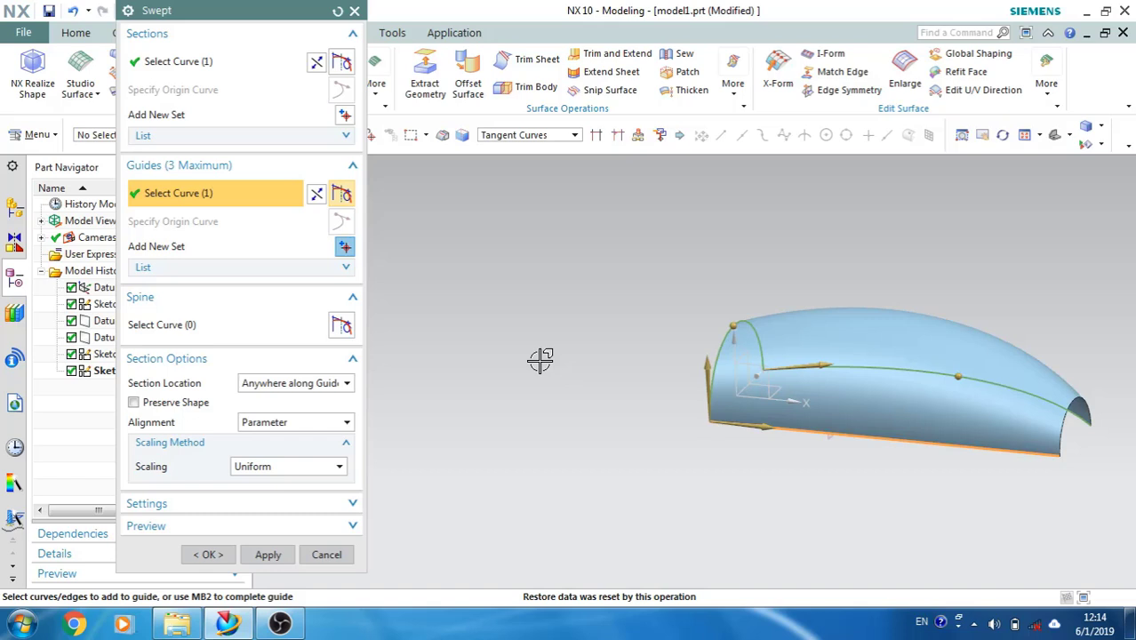
{"action": "left_click", "coordinate": [209, 554]}
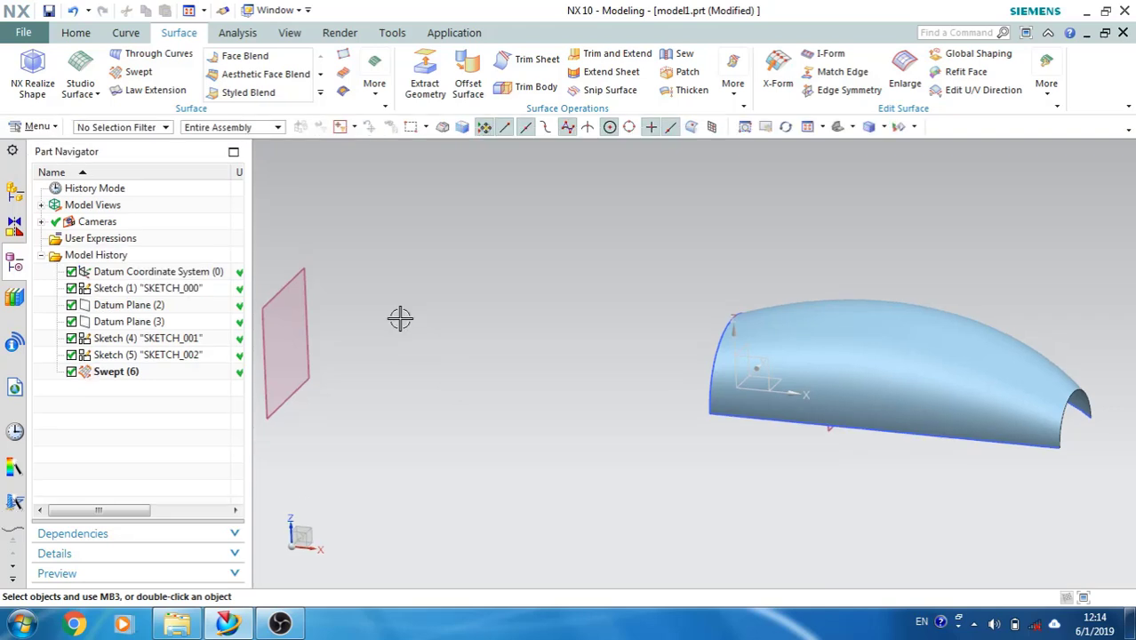